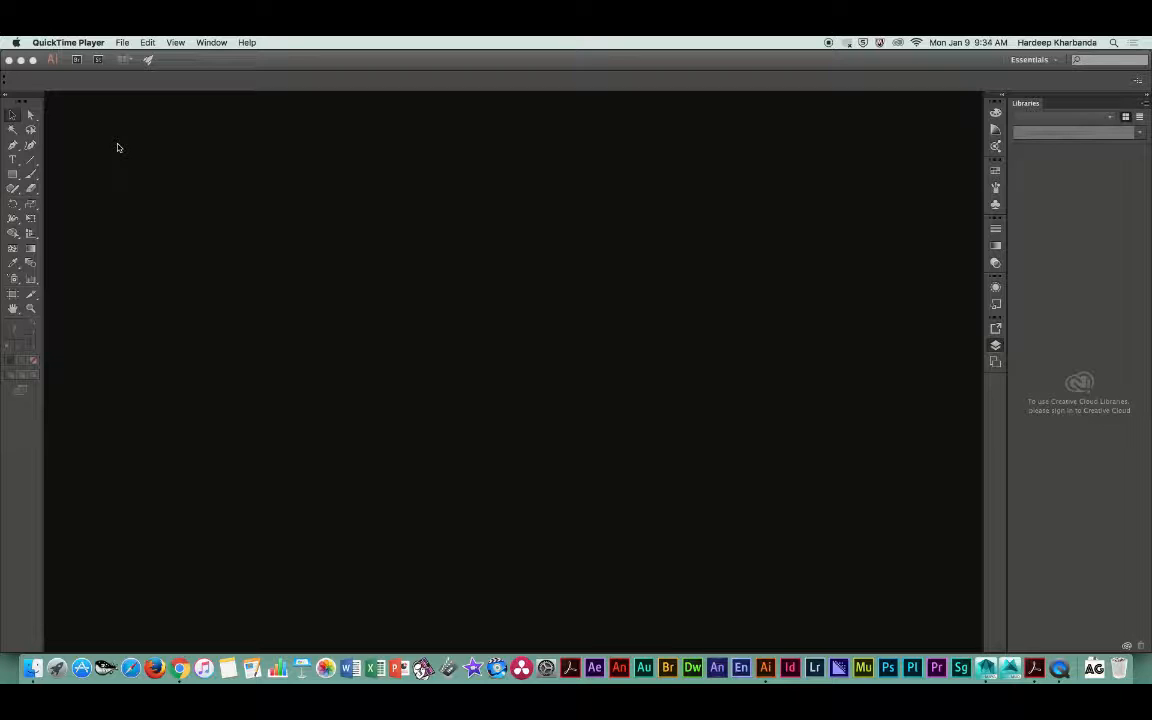
Step: Create a new one-artboard print document in Letter size, 612 by 792 pt, with portrait orientation
{"action": "left_click", "coordinate": [131, 133]}
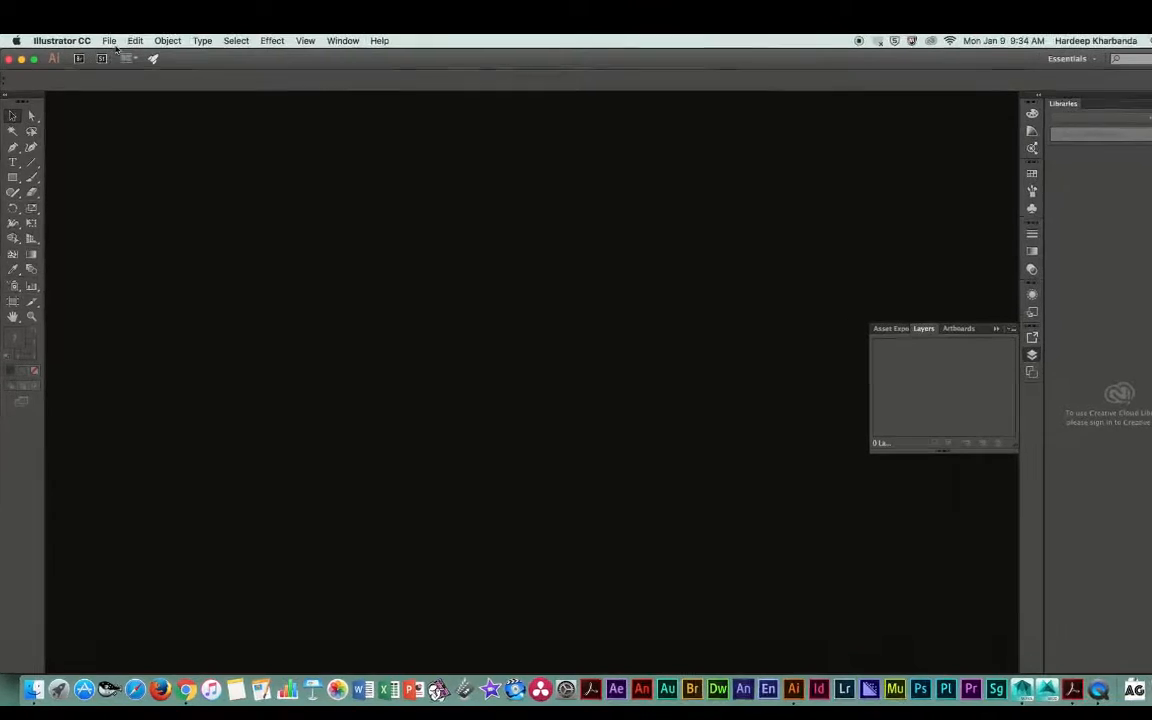
{"action": "left_click", "coordinate": [105, 42]}
{"action": "left_click", "coordinate": [113, 53]}
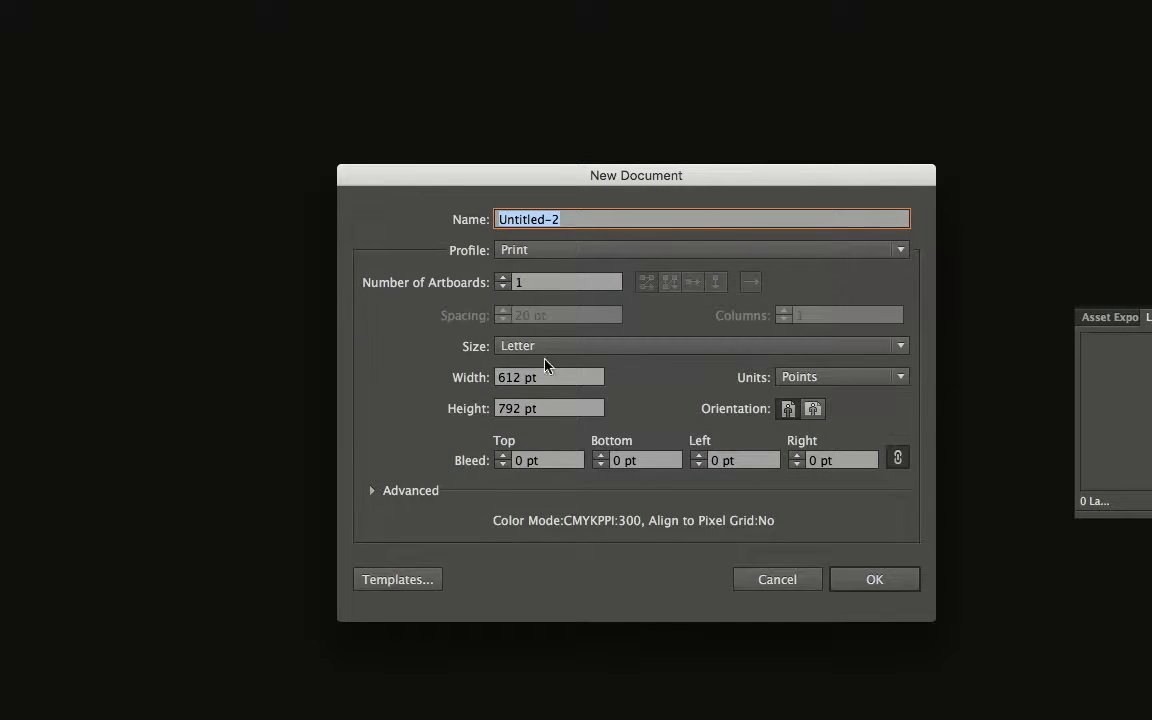
{"action": "left_click", "coordinate": [873, 583]}
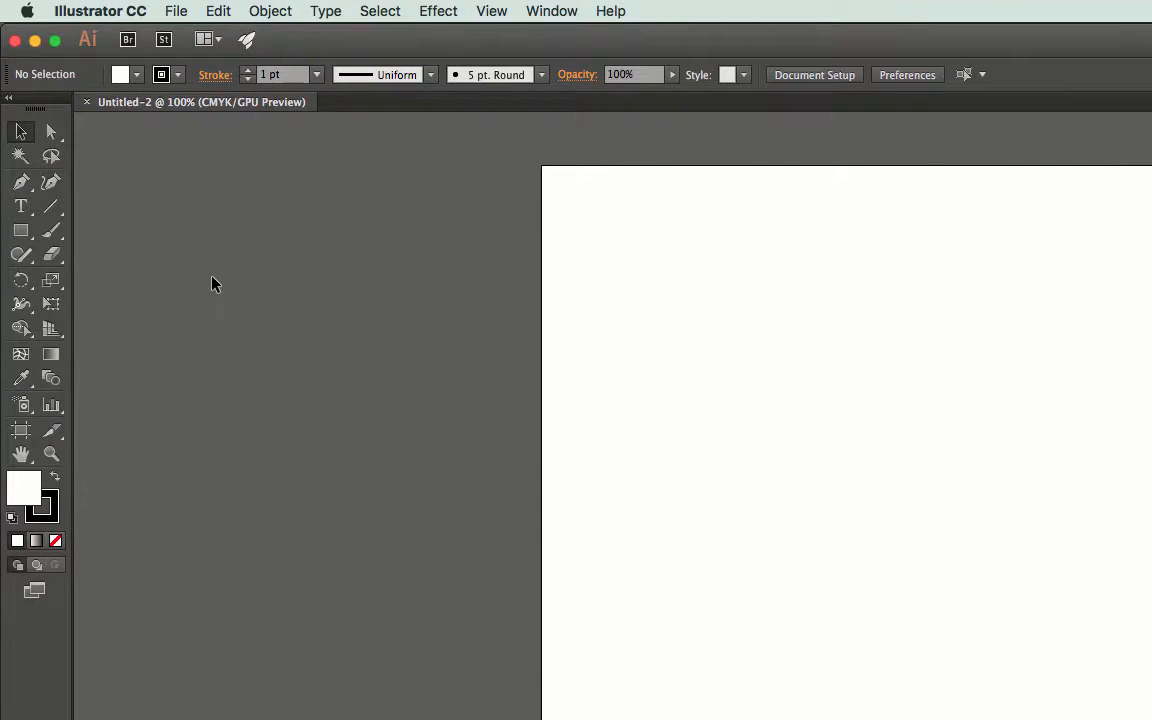
Step: Add a line of point type reading "3D" in the upper part of the artboard and finish editing it
{"action": "left_click", "coordinate": [21, 206]}
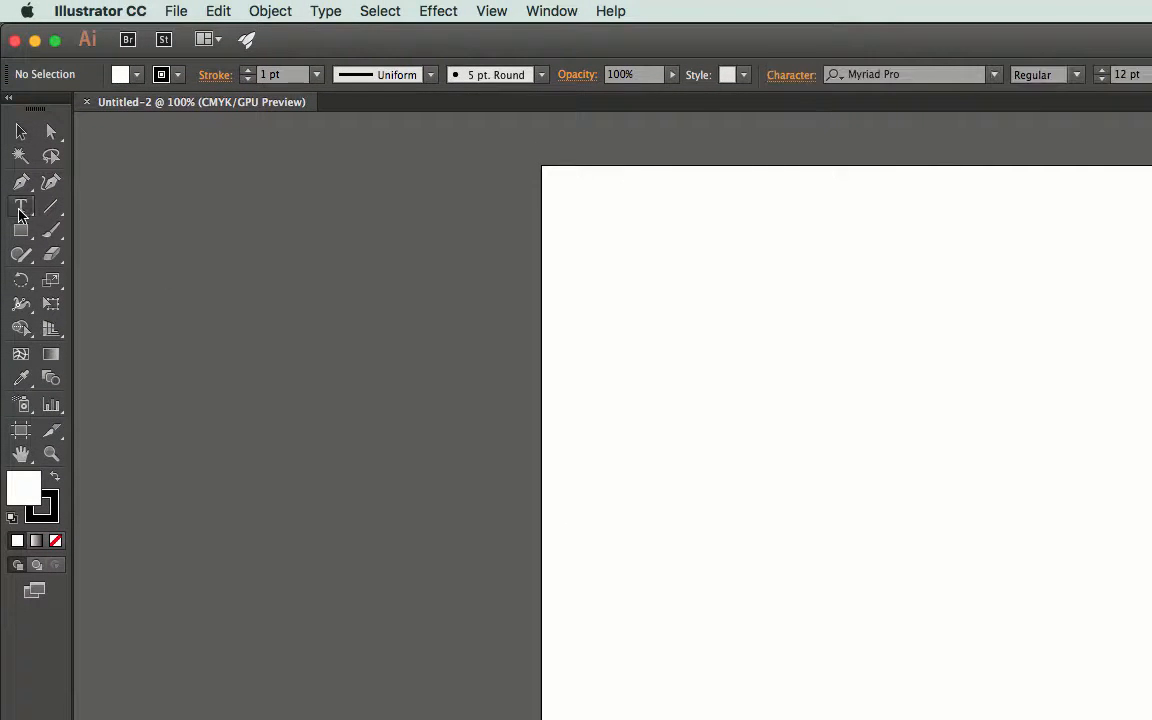
{"action": "left_click", "coordinate": [727, 417]}
{"action": "type", "text": "3D"}
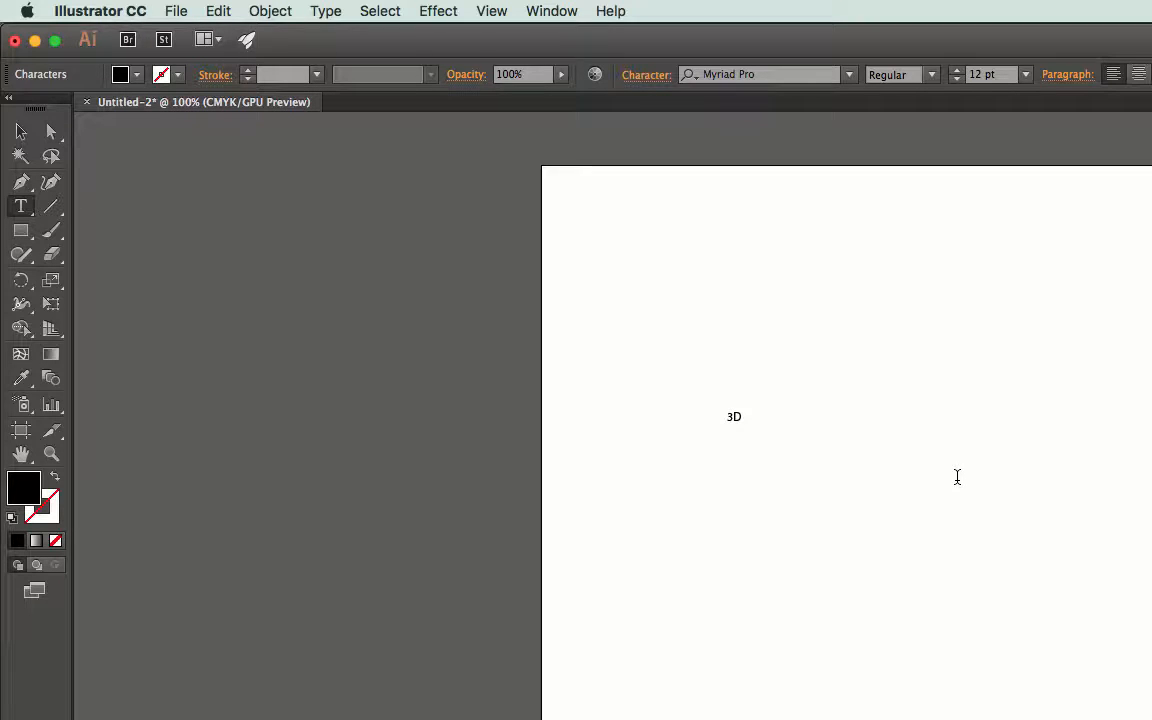
{"action": "left_click", "coordinate": [21, 131]}
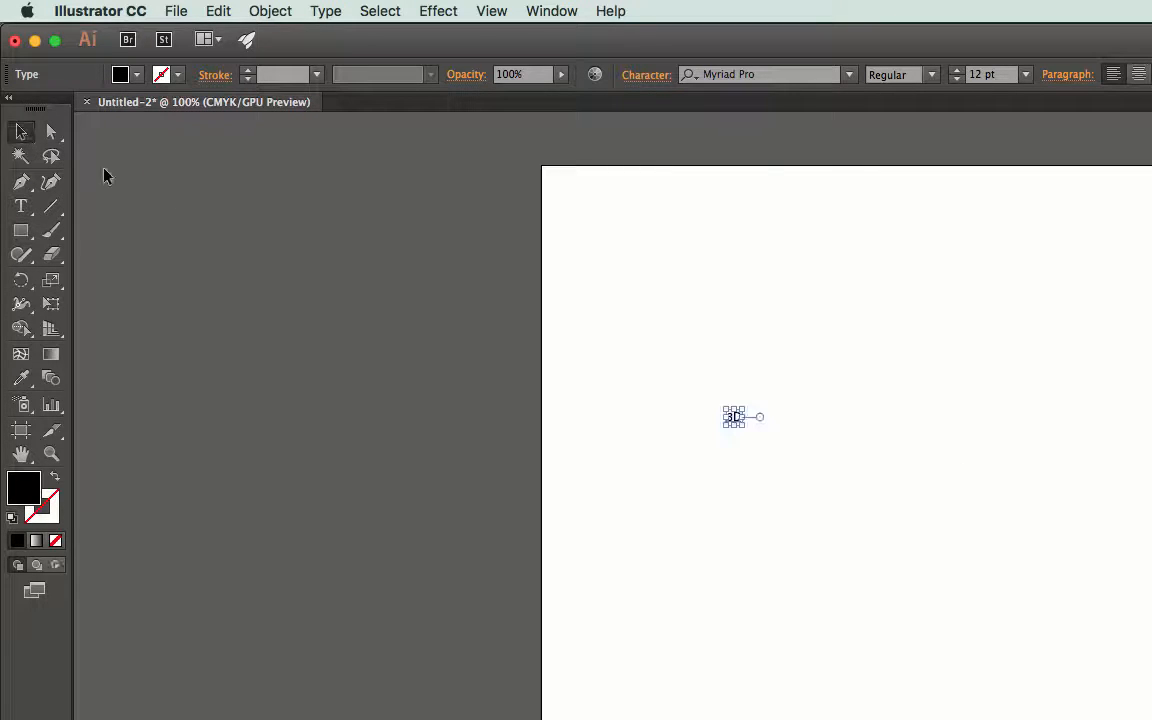
Step: Set the font size of the "3D" text to 200 pt
{"action": "left_click", "coordinate": [1025, 74]}
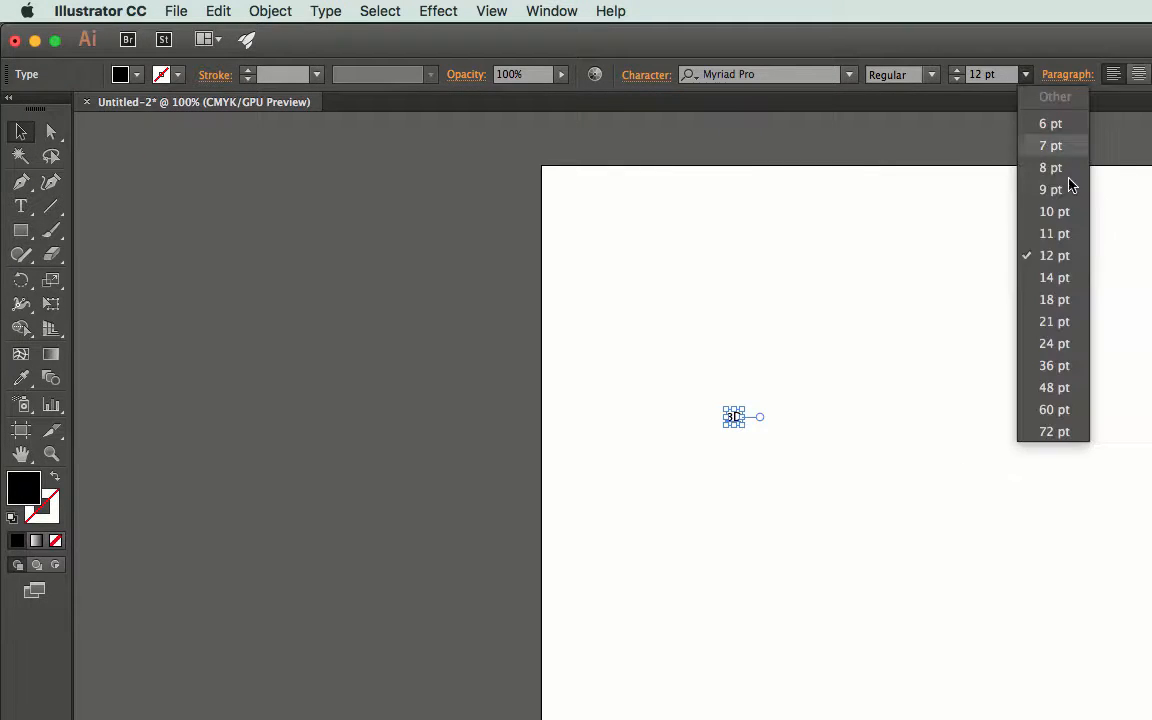
{"action": "left_click", "coordinate": [1058, 432]}
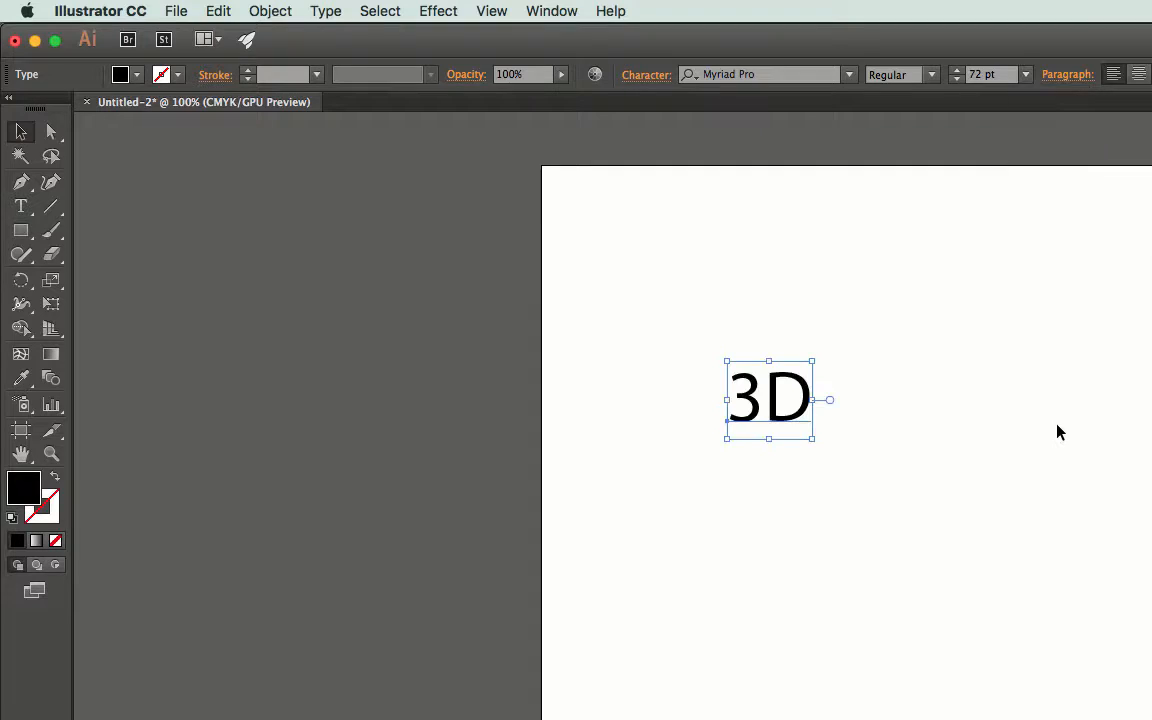
{"action": "double_click", "coordinate": [983, 74]}
{"action": "type", "text": "200"}
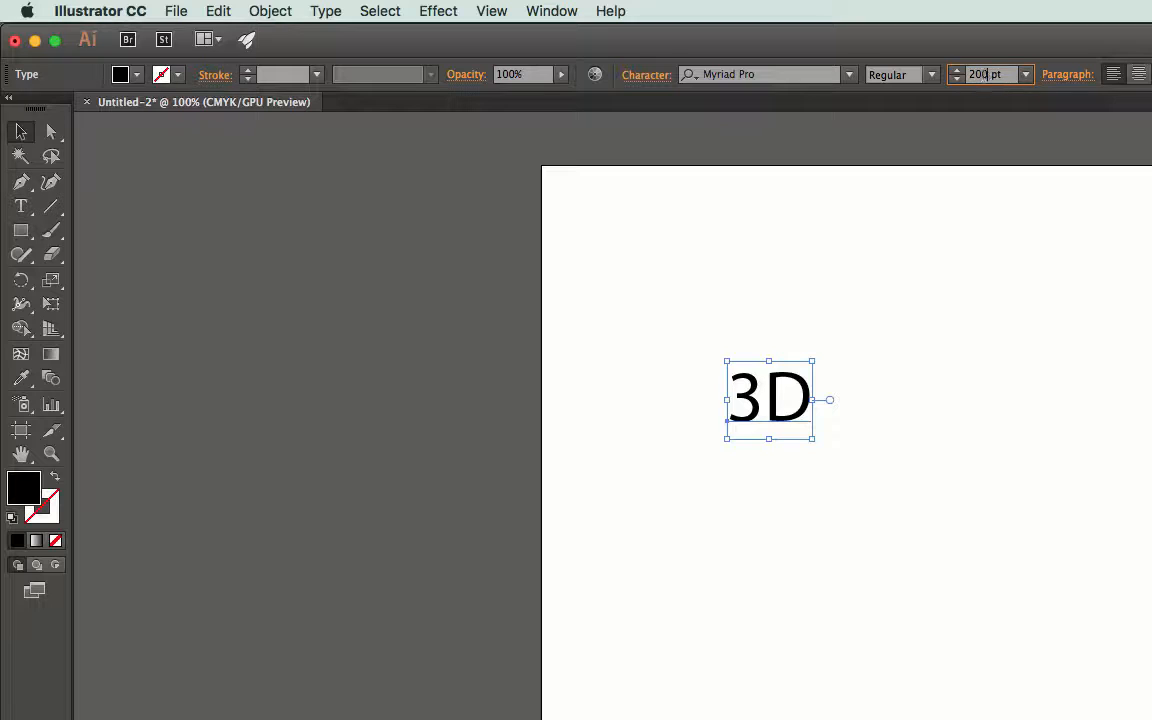
{"action": "key", "text": "Return"}
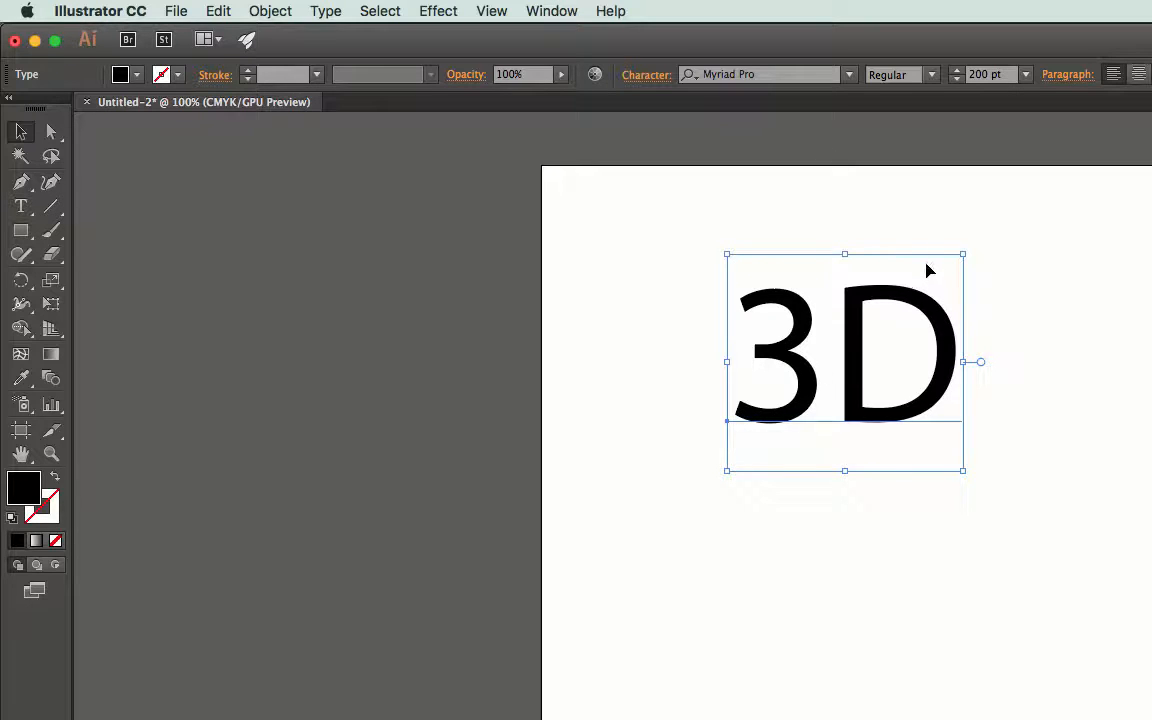
Step: Change the font of the "3D" text to Phosphate Solid and deselect it
{"action": "left_click", "coordinate": [786, 76]}
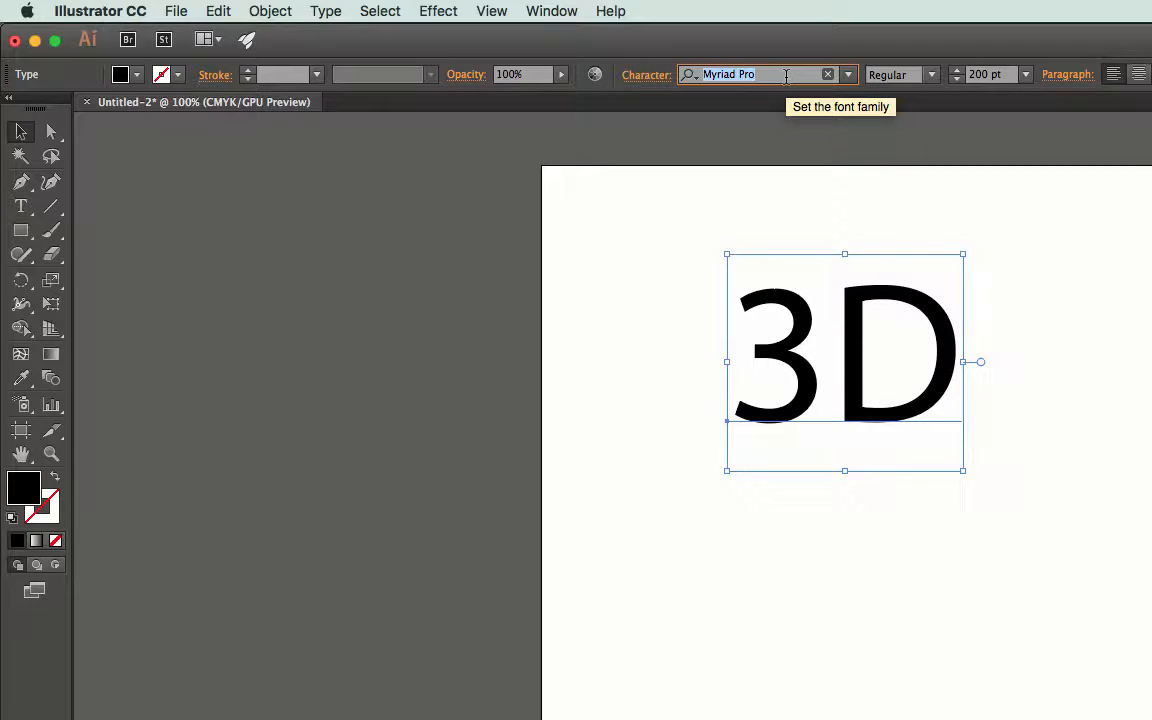
{"action": "type", "text": "phos"}
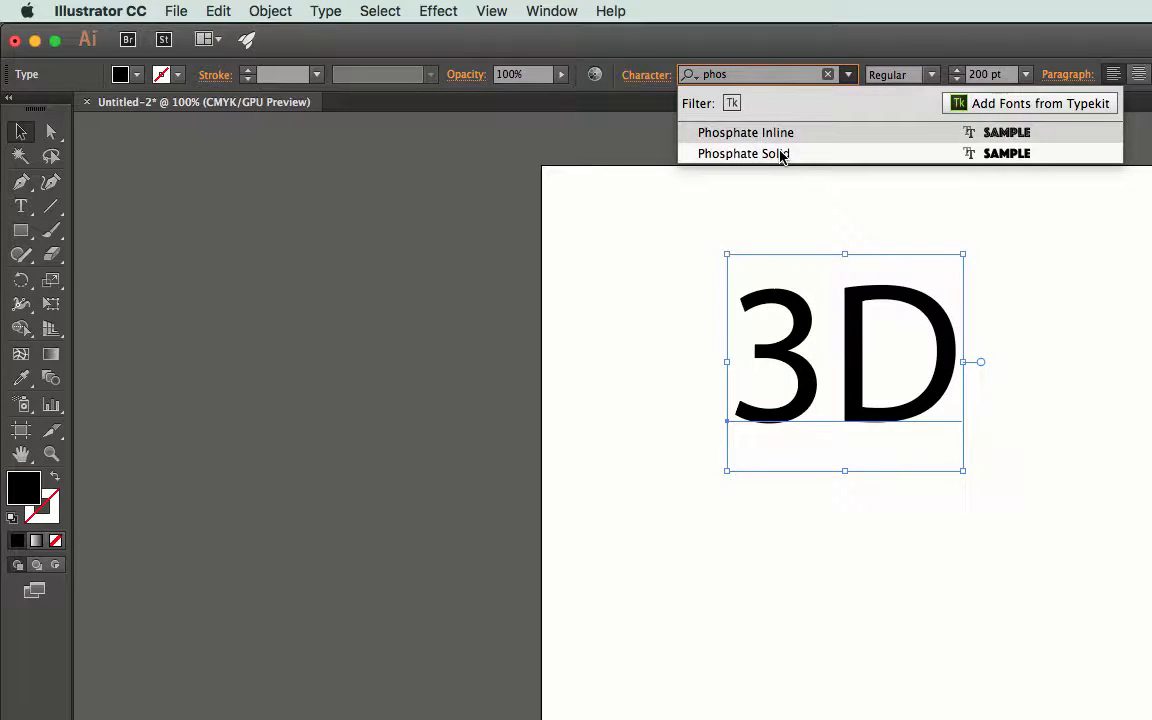
{"action": "left_click", "coordinate": [783, 155]}
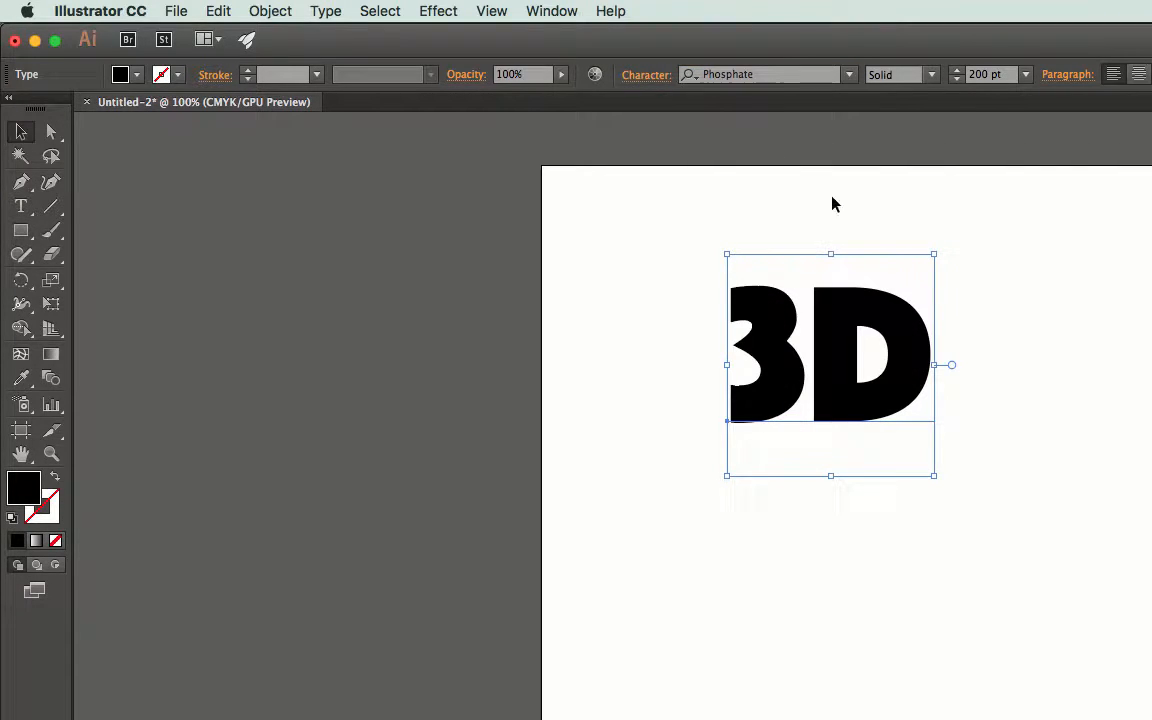
{"action": "left_click", "coordinate": [1038, 373]}
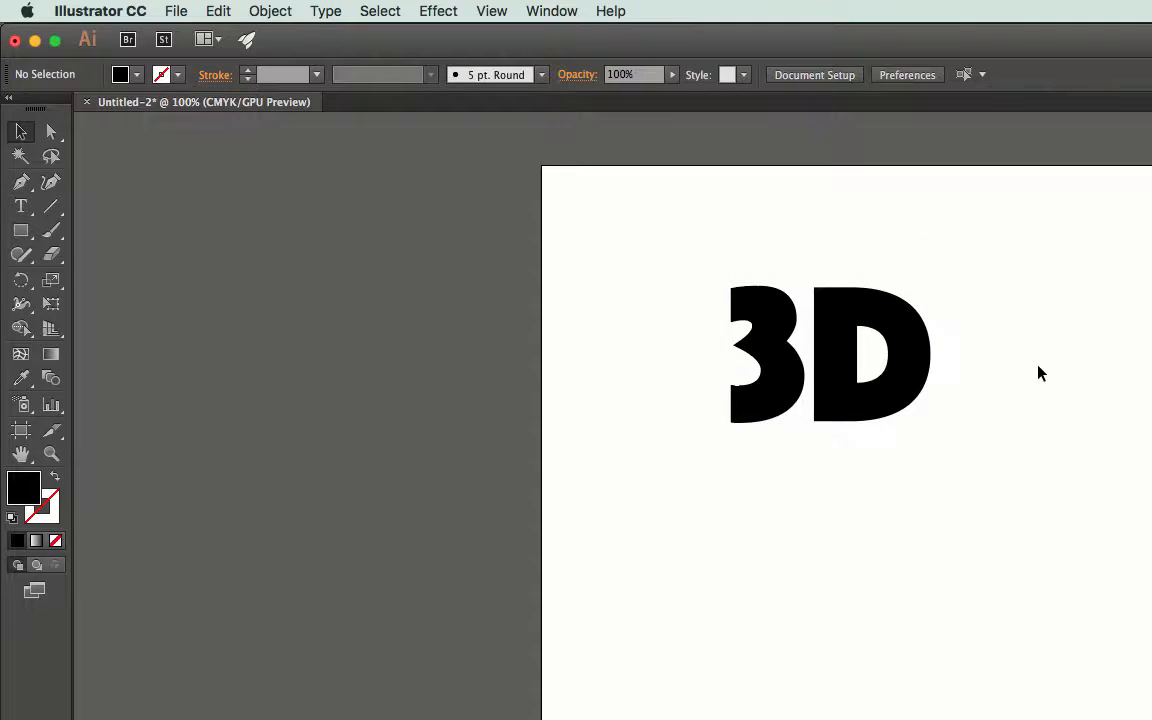
Step: Convert the "3D" text to outlines
{"action": "left_click", "coordinate": [908, 374]}
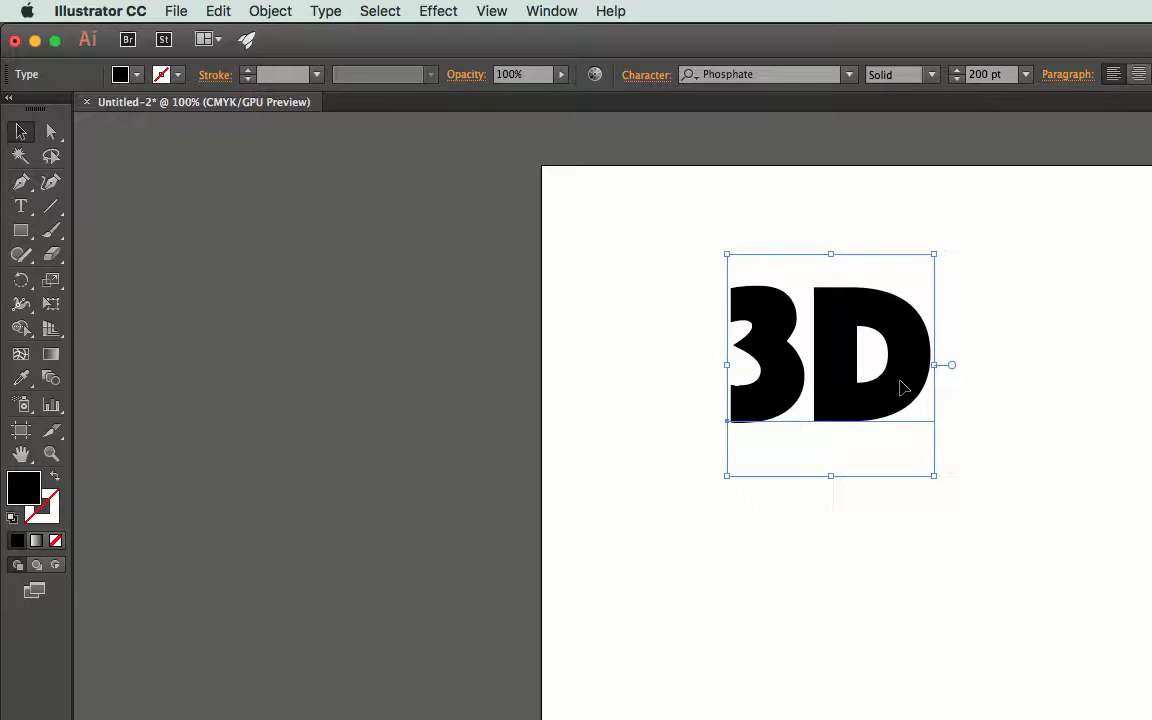
{"action": "left_click", "coordinate": [974, 401]}
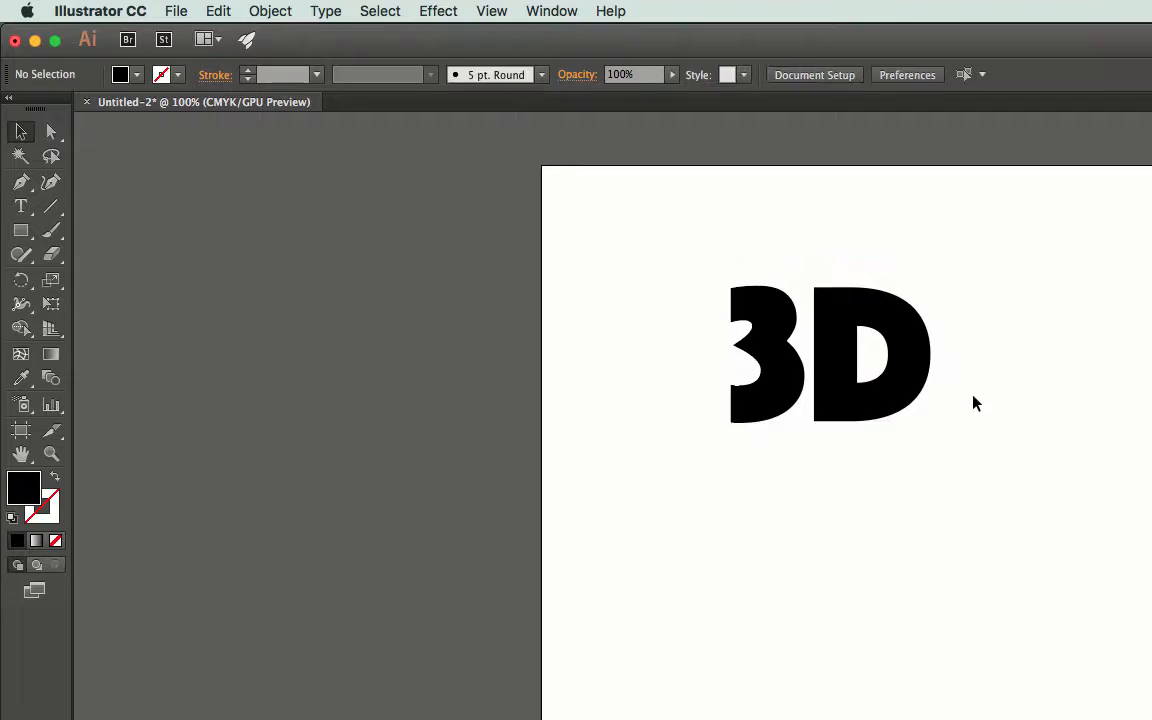
{"action": "left_click", "coordinate": [855, 410]}
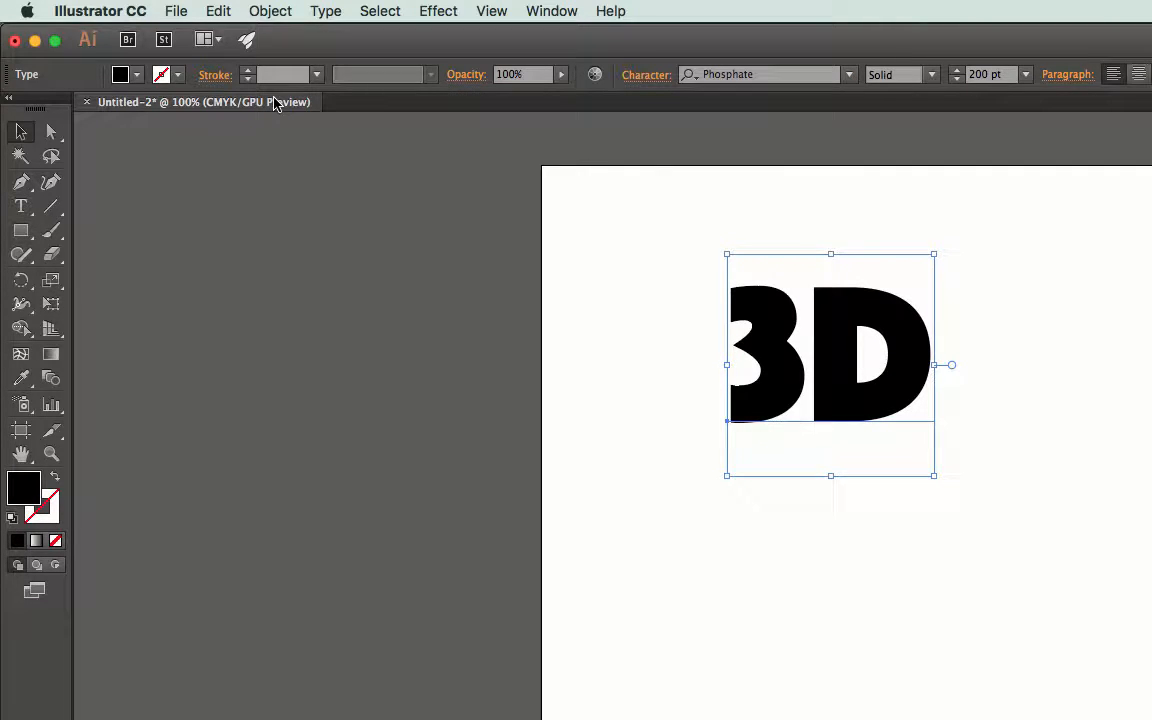
{"action": "left_click", "coordinate": [336, 9]}
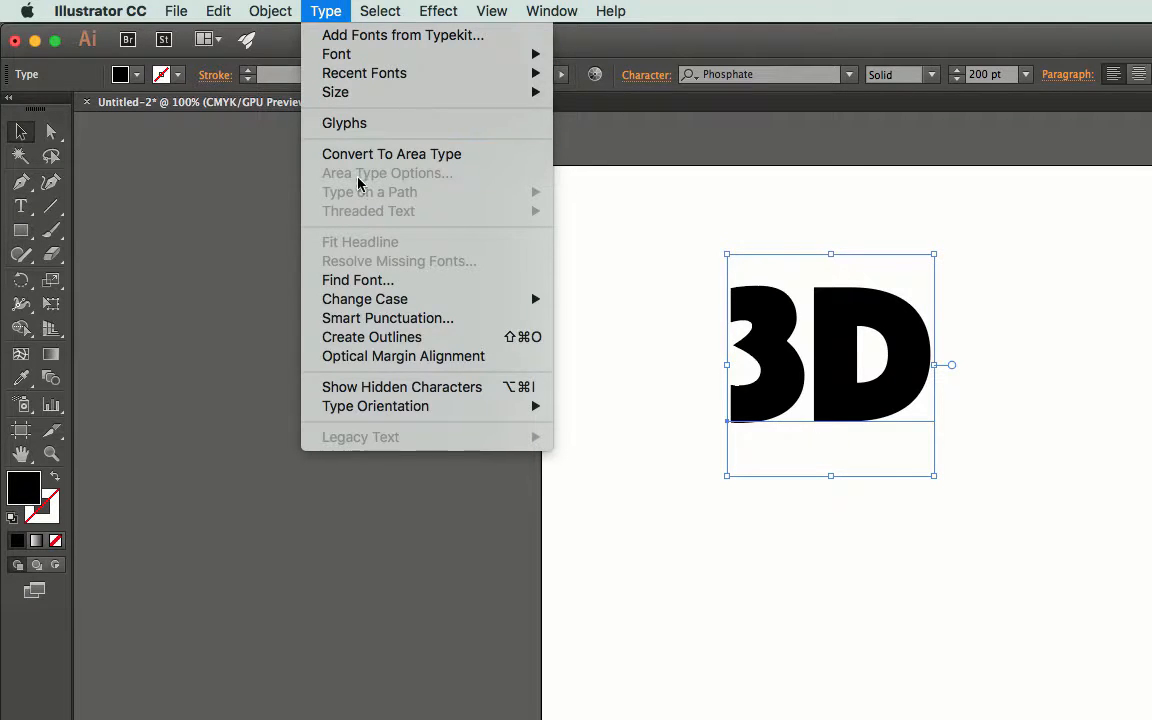
{"action": "left_click", "coordinate": [478, 345]}
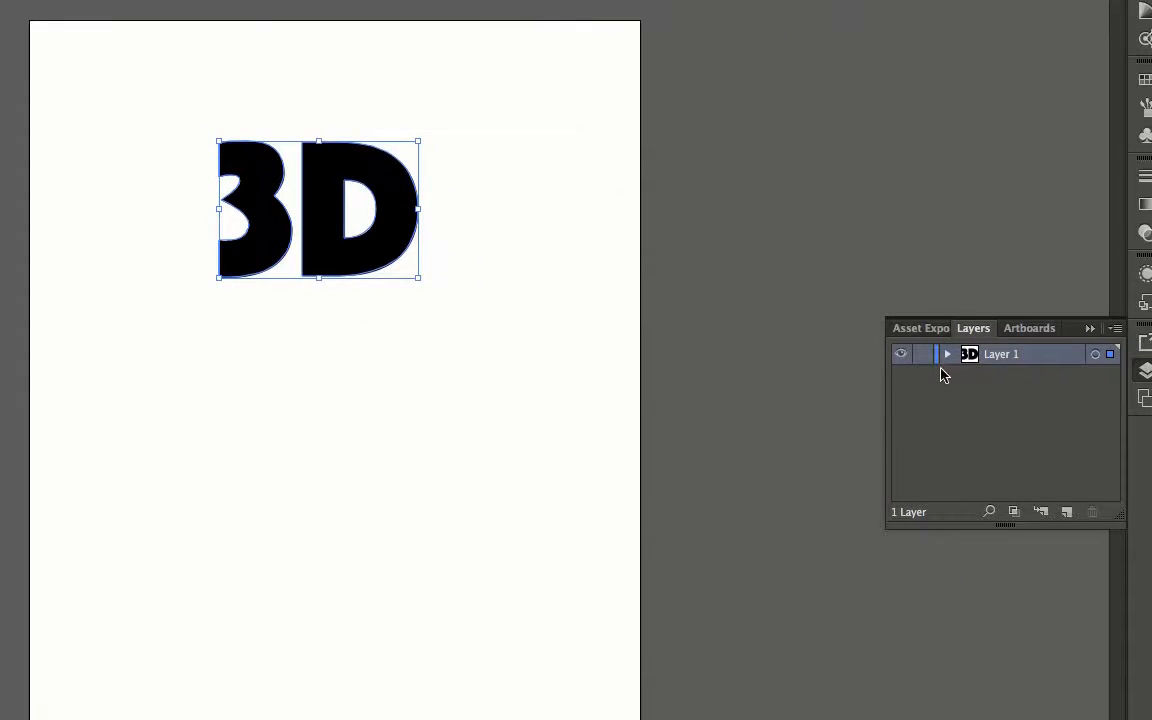
Step: Examine the contents of Layer 1 and its group, targeting the D and 3 compound paths in turn
{"action": "left_click", "coordinate": [947, 357]}
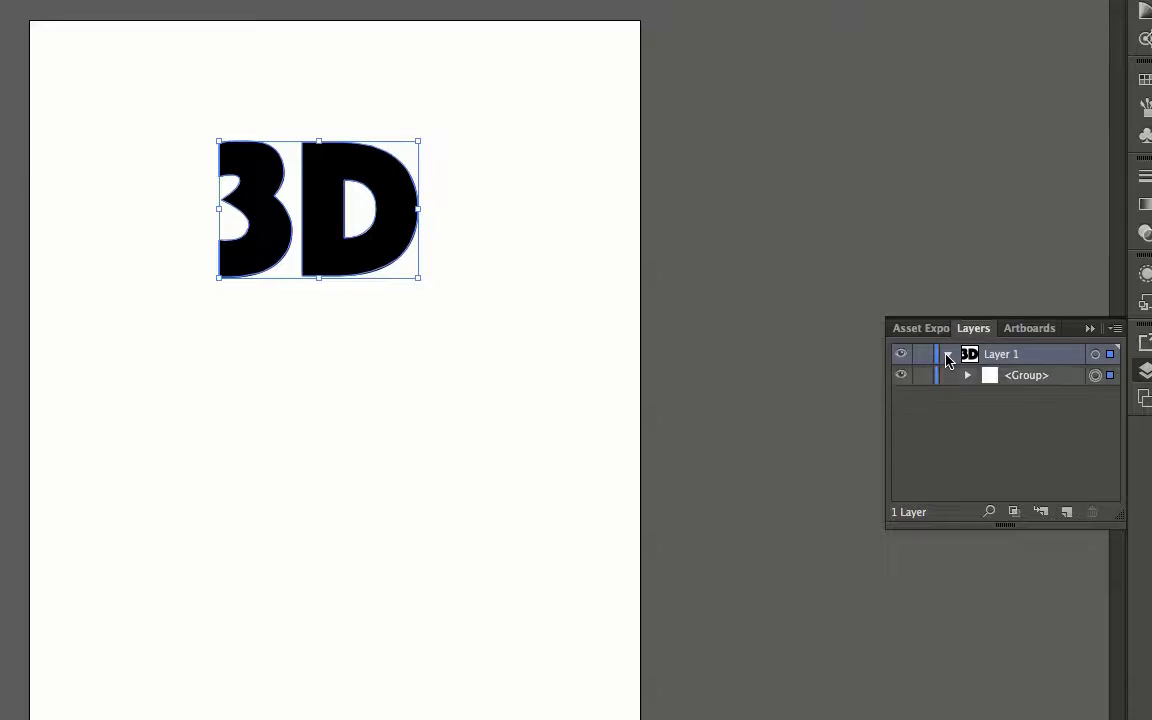
{"action": "left_click", "coordinate": [968, 377]}
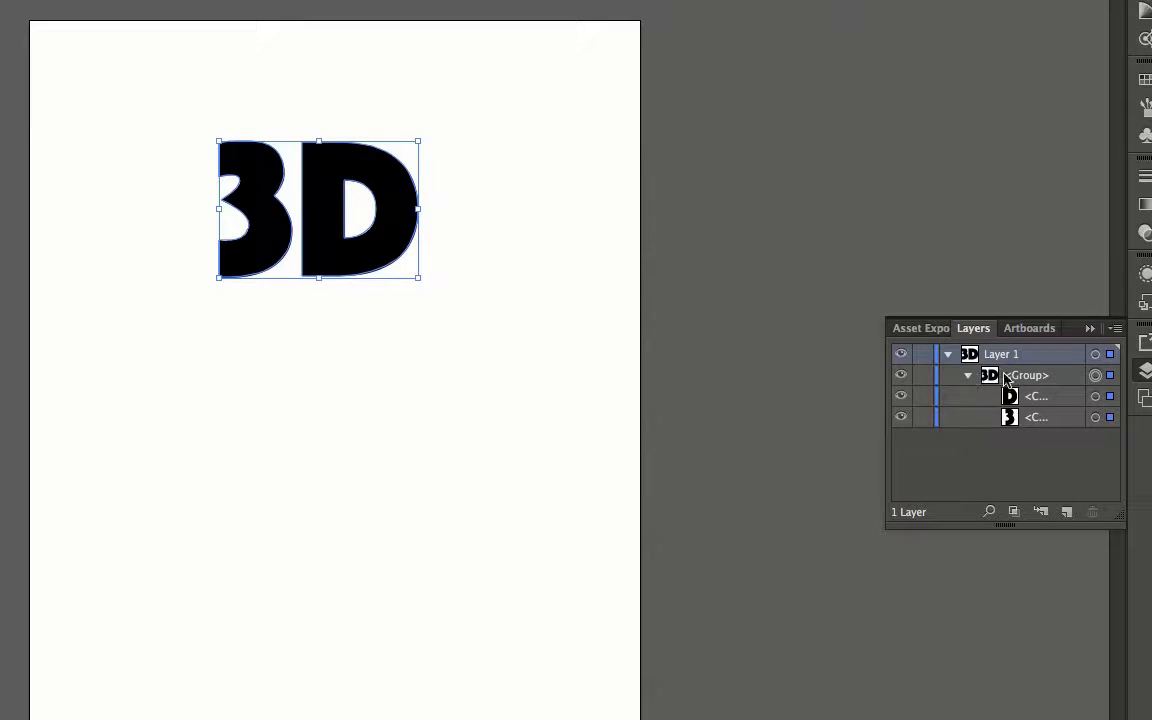
{"action": "left_click", "coordinate": [1096, 397]}
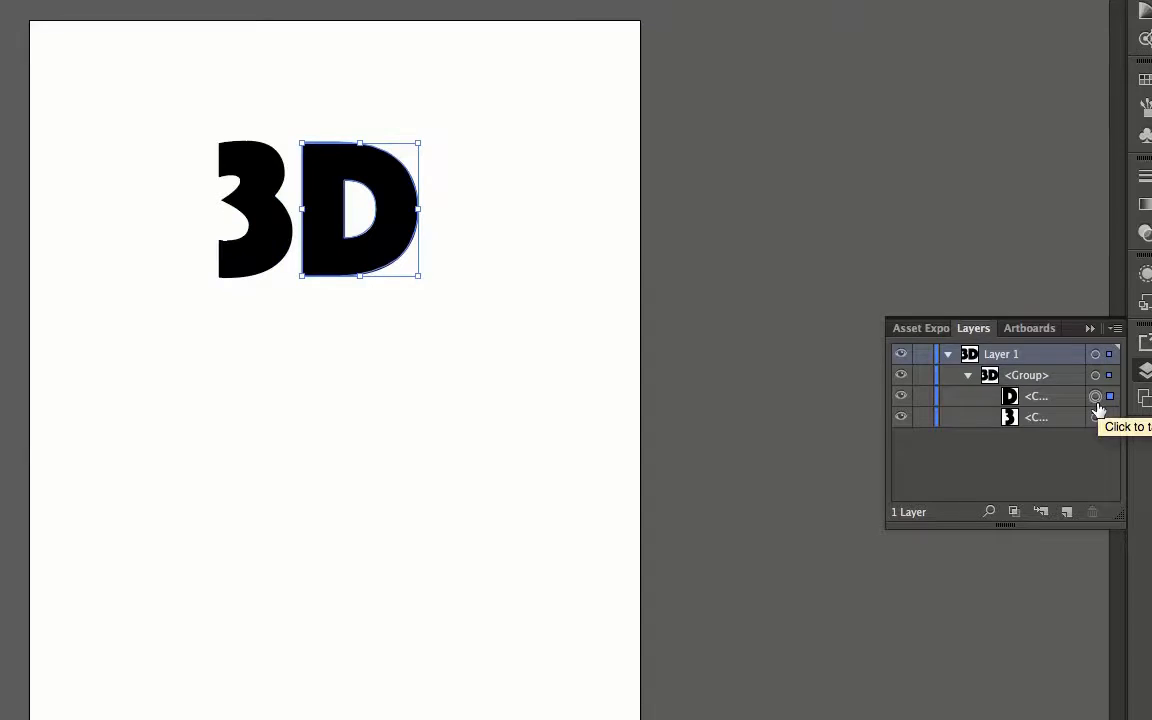
{"action": "left_click_drag", "start_coordinate": [887, 406], "coordinate": [762, 410]}
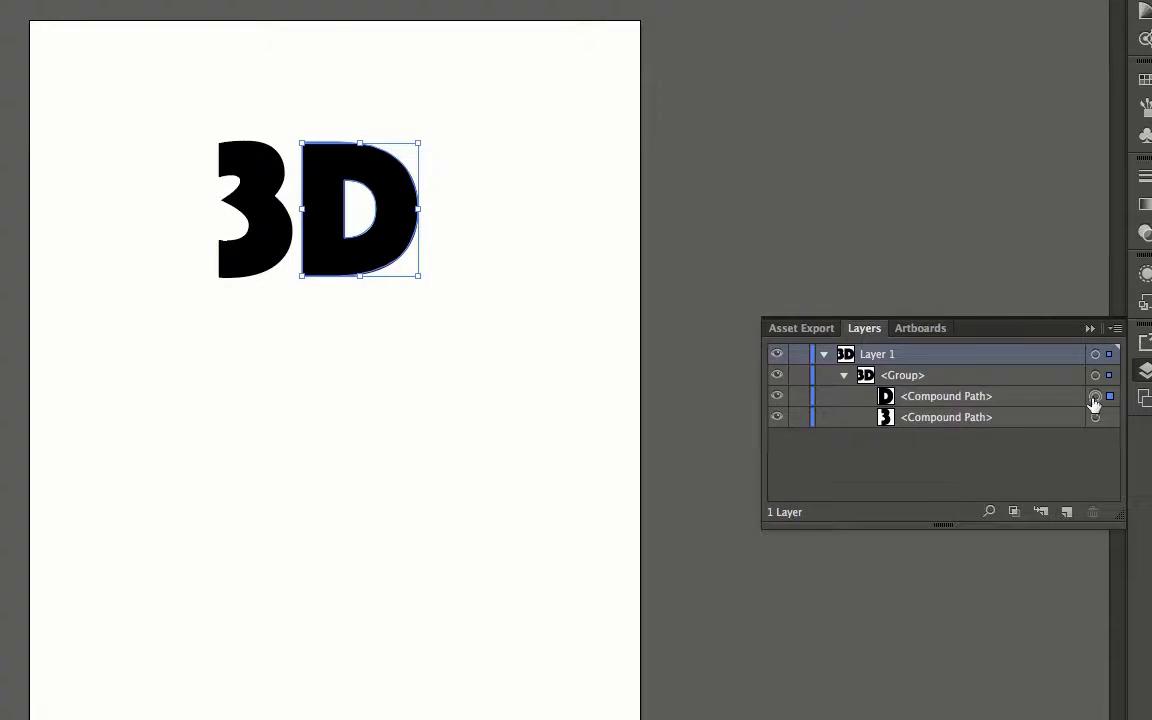
{"action": "left_click", "coordinate": [1096, 418]}
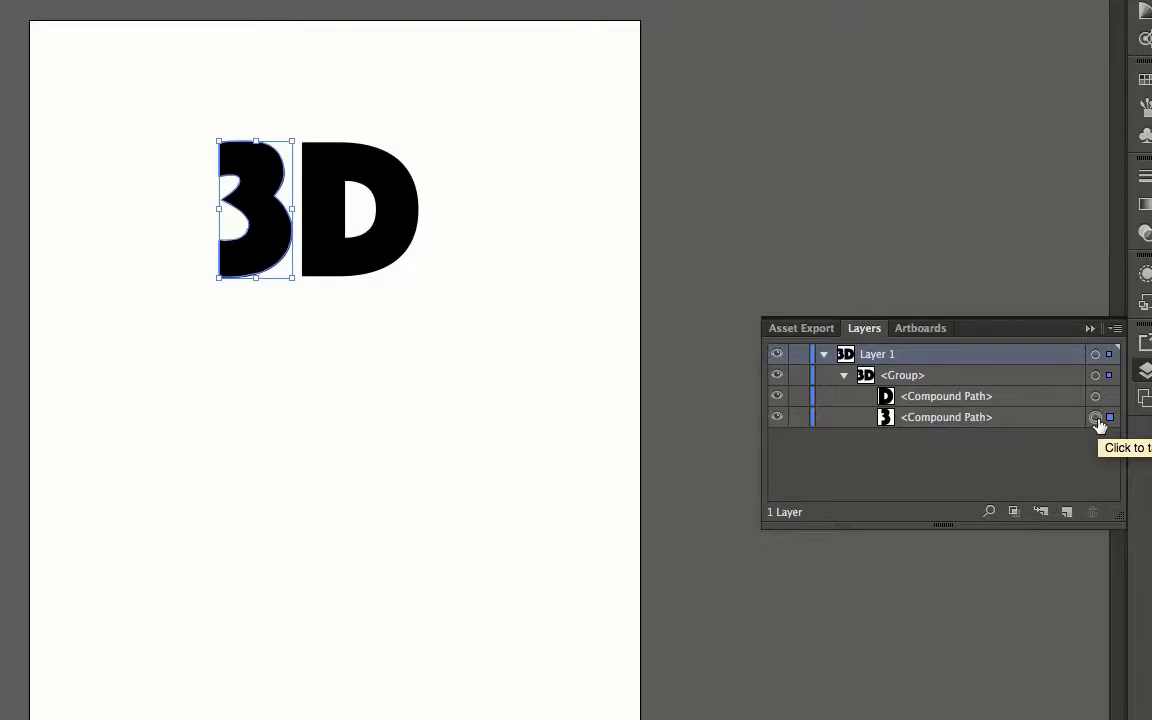
{"action": "left_click", "coordinate": [455, 352]}
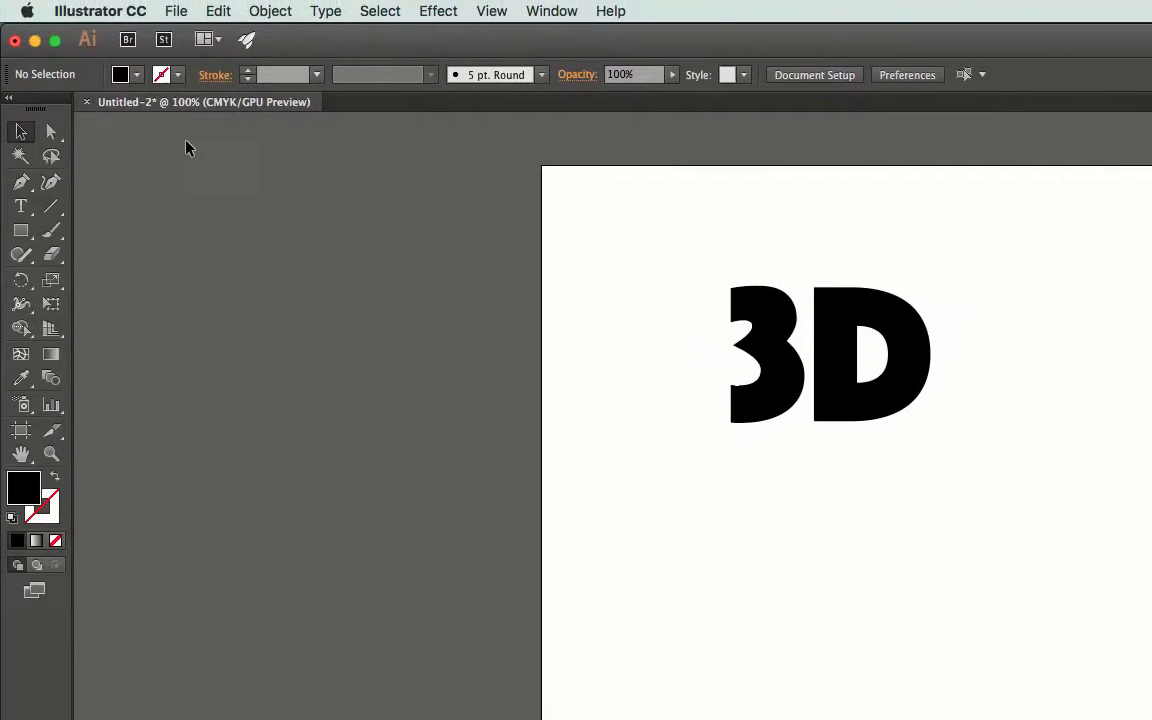
Step: Save the document as 3D_text in Adobe Illustrator (ai) format in the Documents folder
{"action": "left_click", "coordinate": [160, 10]}
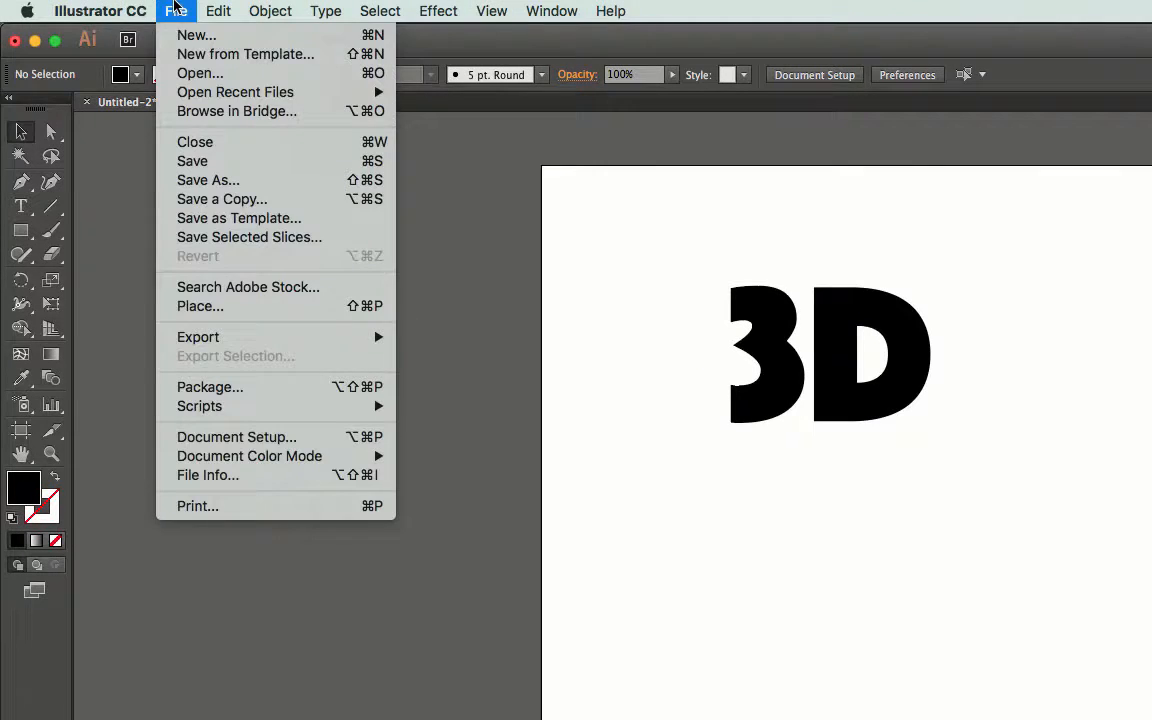
{"action": "left_click", "coordinate": [223, 168]}
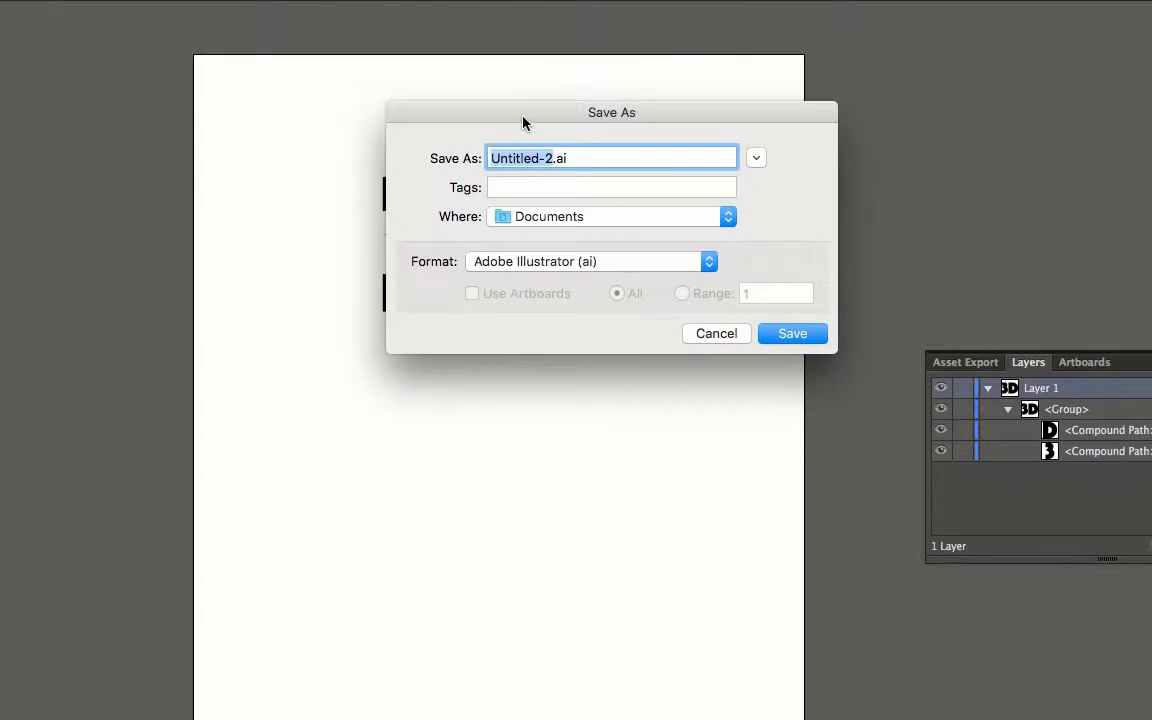
{"action": "left_click_drag", "start_coordinate": [523, 121], "coordinate": [725, 118]}
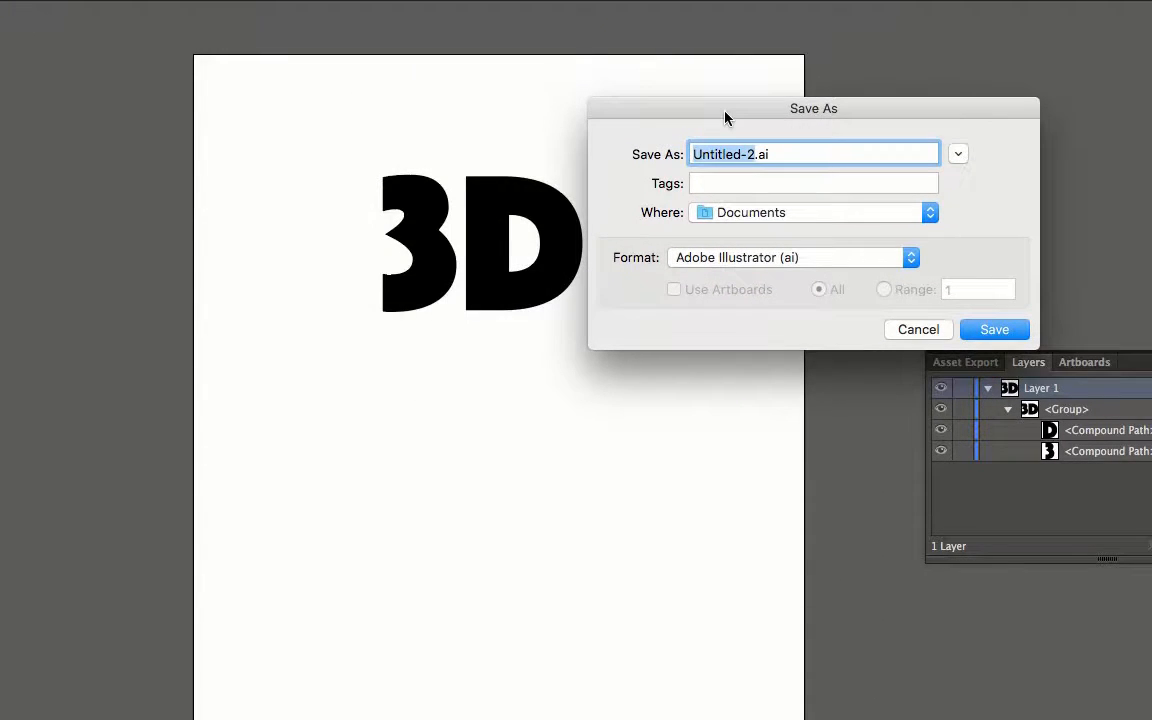
{"action": "type", "text": "3D_text"}
{"action": "left_click", "coordinate": [995, 330]}
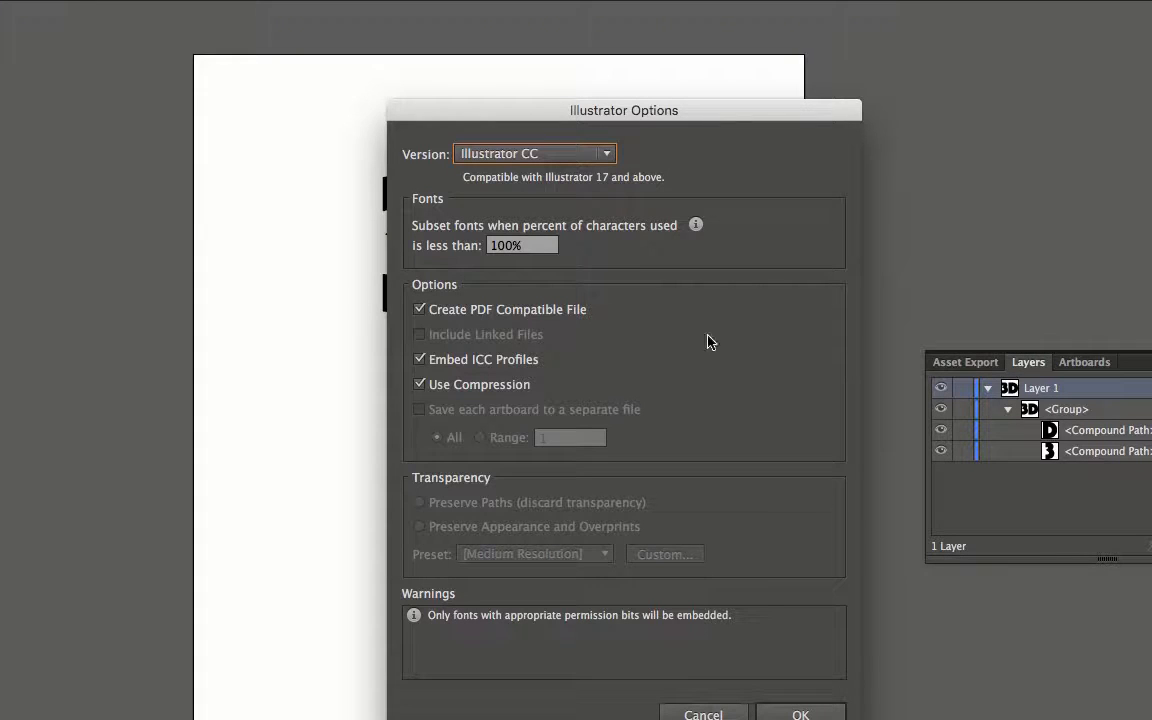
Step: Turn off Use Compression in the Illustrator save options and finish saving the file
{"action": "left_click_drag", "start_coordinate": [568, 118], "coordinate": [679, 10]}
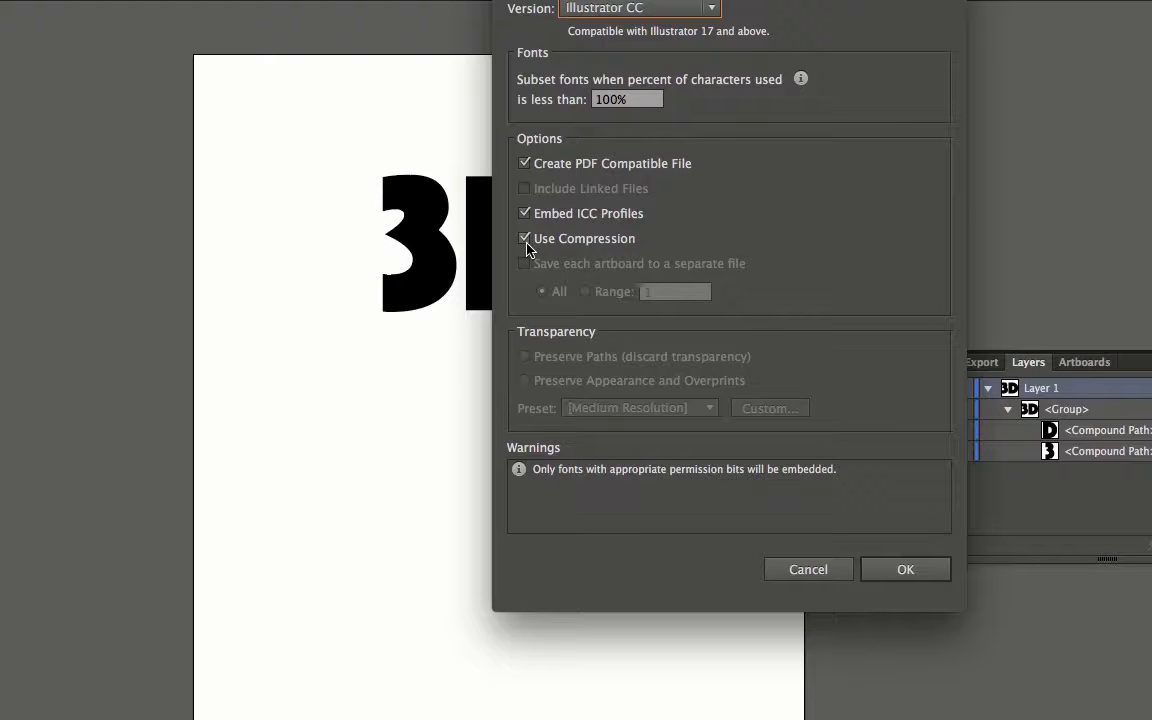
{"action": "left_click", "coordinate": [525, 240]}
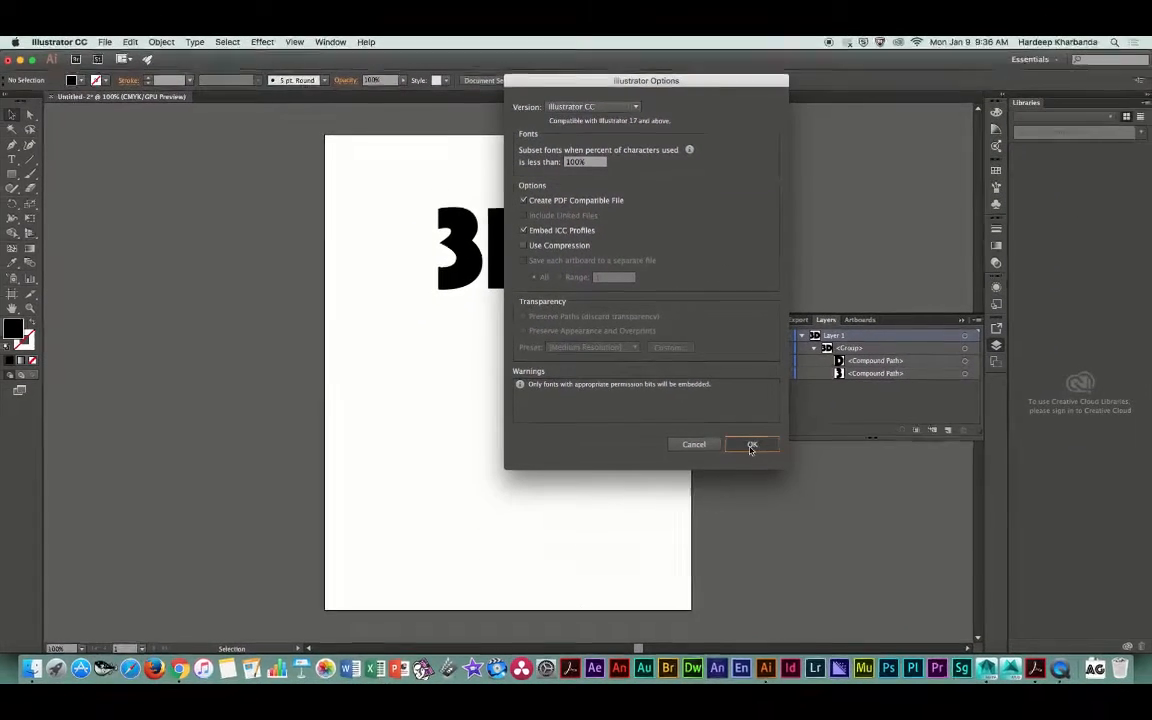
{"action": "left_click", "coordinate": [751, 446]}
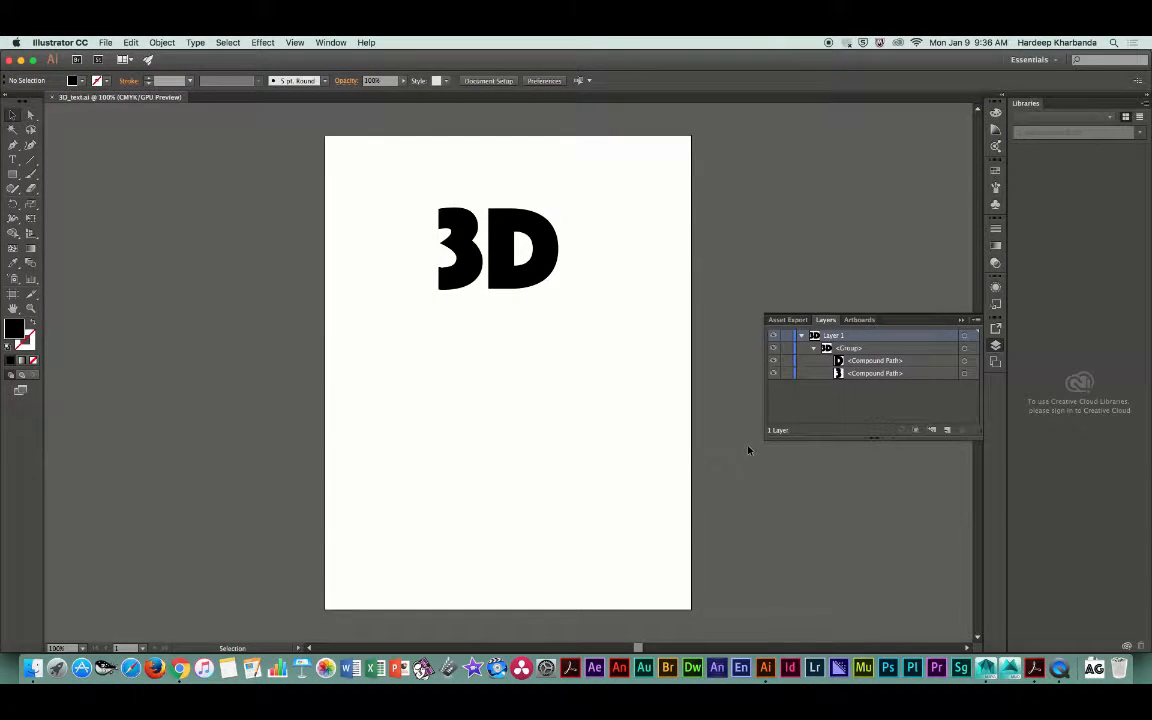
Step: Ungroup the outlined "3D" letters and deselect them
{"action": "left_click", "coordinate": [462, 250]}
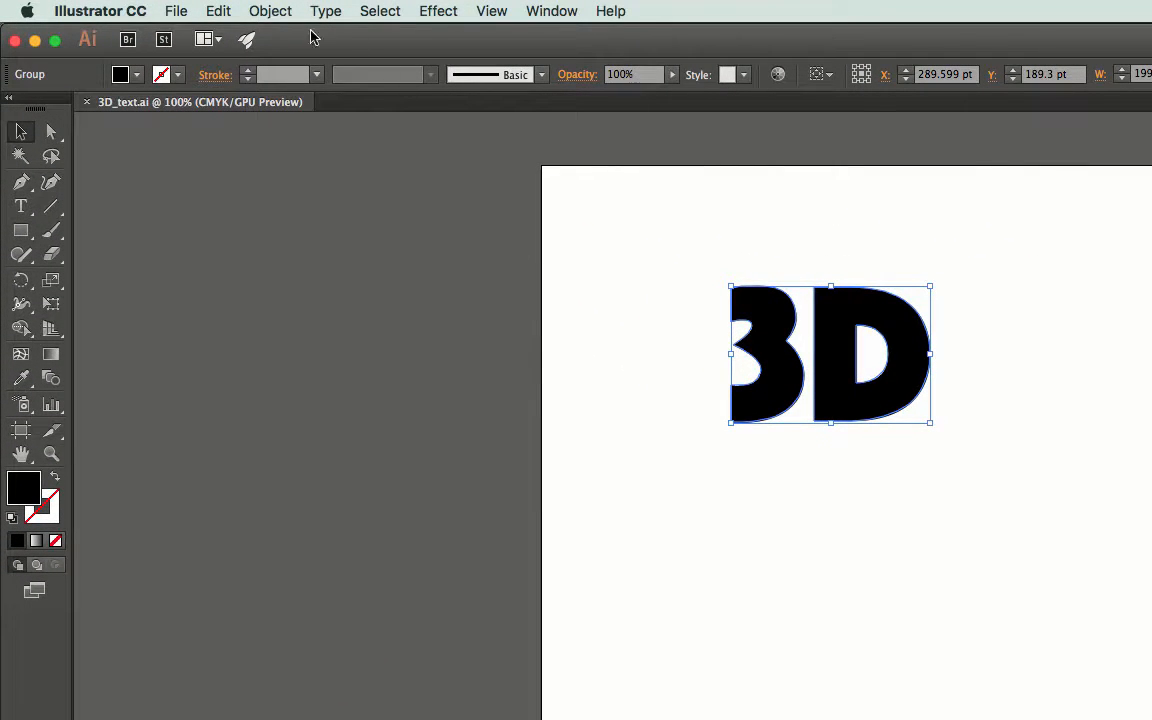
{"action": "left_click", "coordinate": [271, 10]}
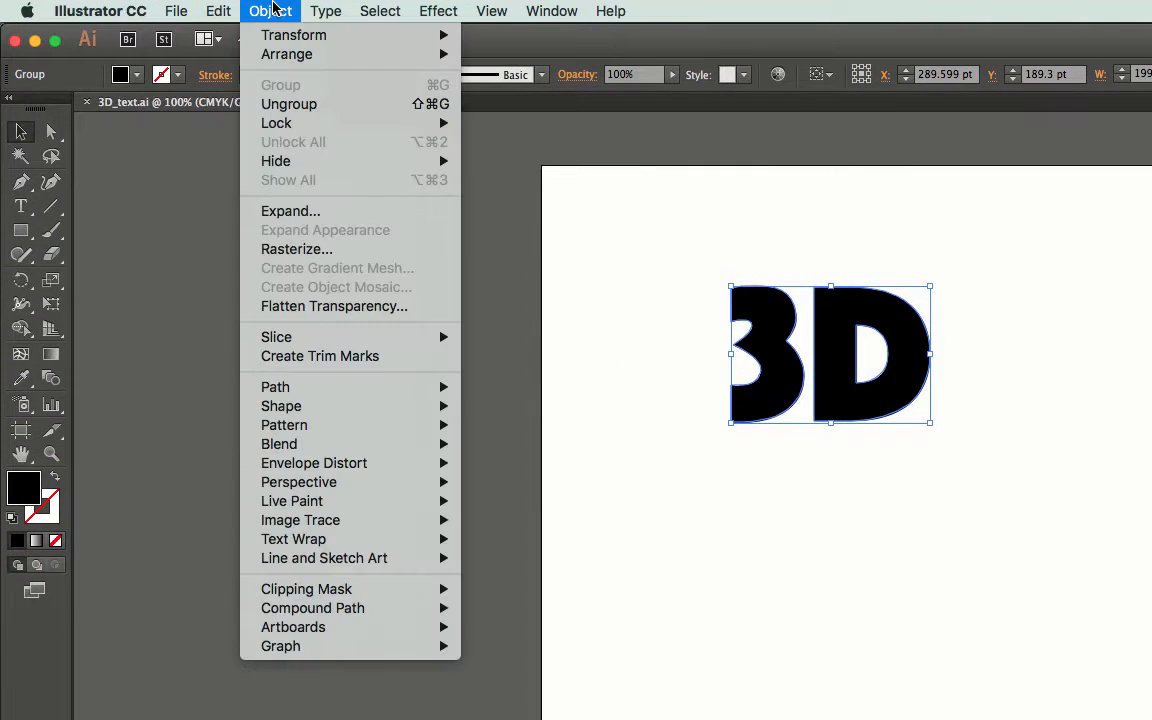
{"action": "left_click", "coordinate": [323, 108]}
{"action": "left_click", "coordinate": [731, 515]}
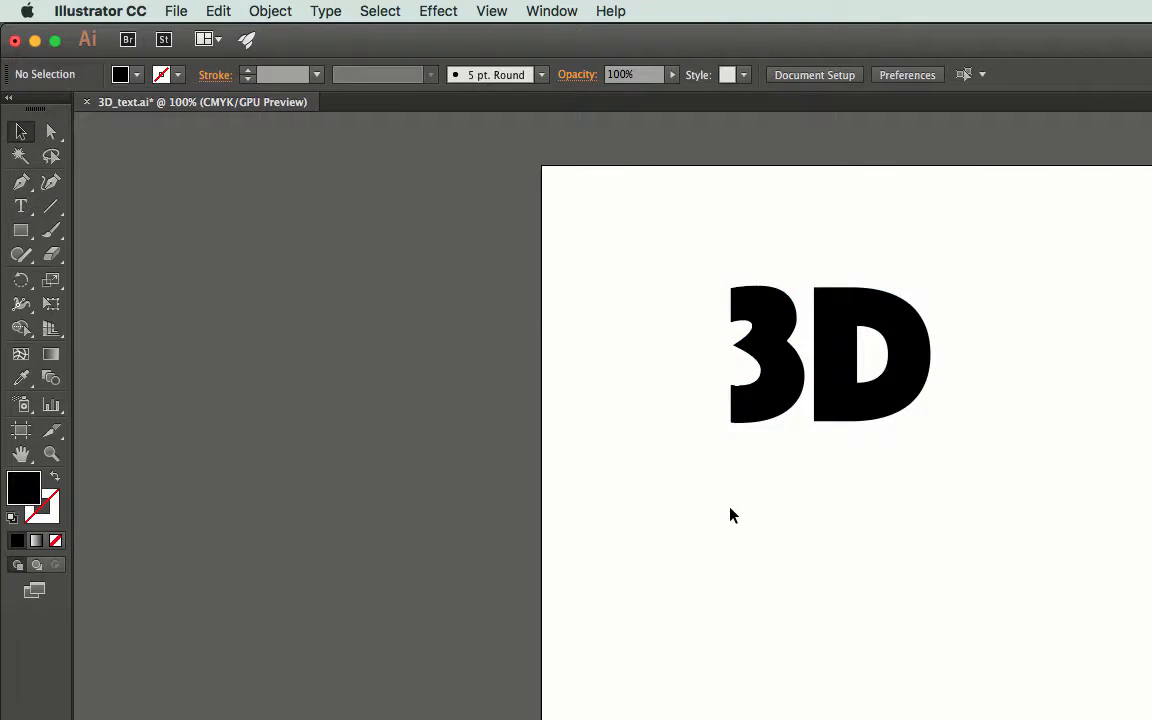
Step: Select the 3 and the D in turn to inspect them, and release the compound path of the 3
{"action": "left_click", "coordinate": [771, 393]}
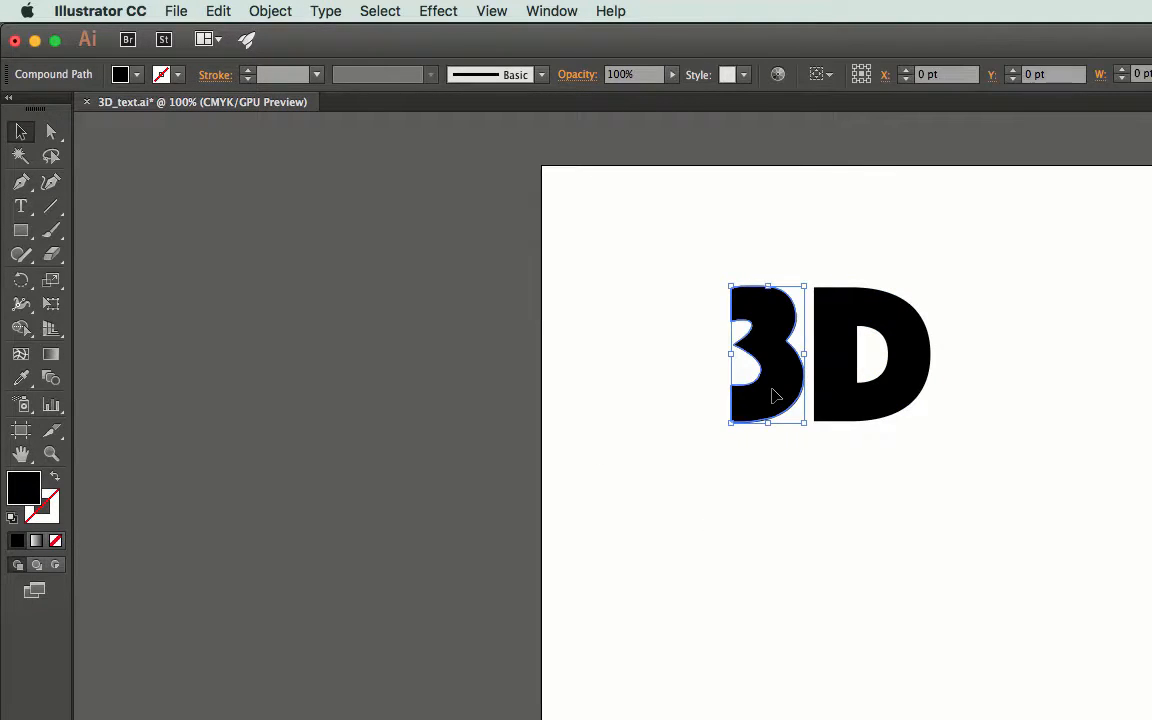
{"action": "left_click", "coordinate": [869, 404]}
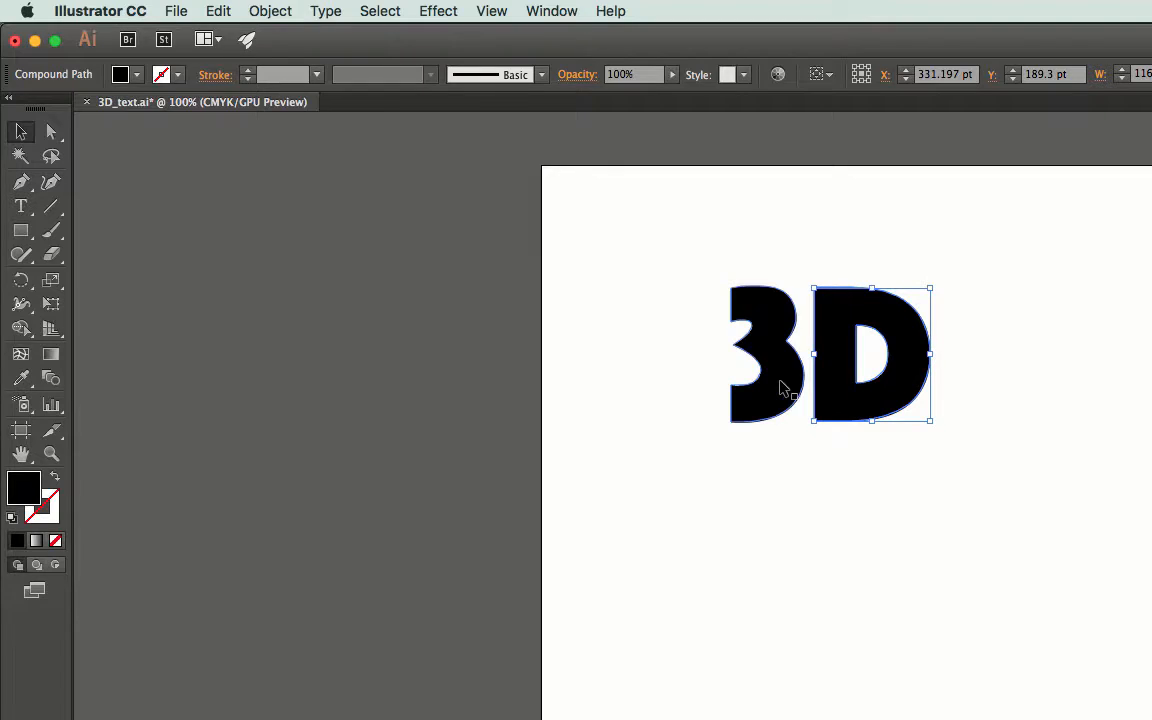
{"action": "left_click", "coordinate": [783, 388]}
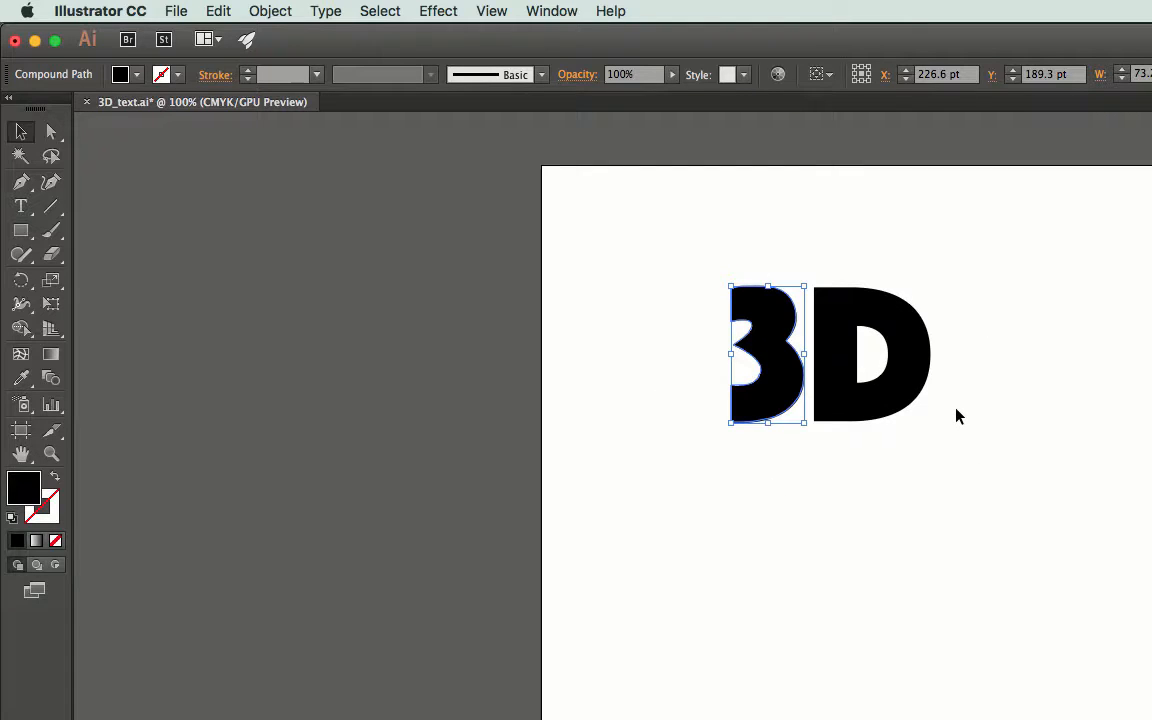
{"action": "left_click", "coordinate": [920, 471]}
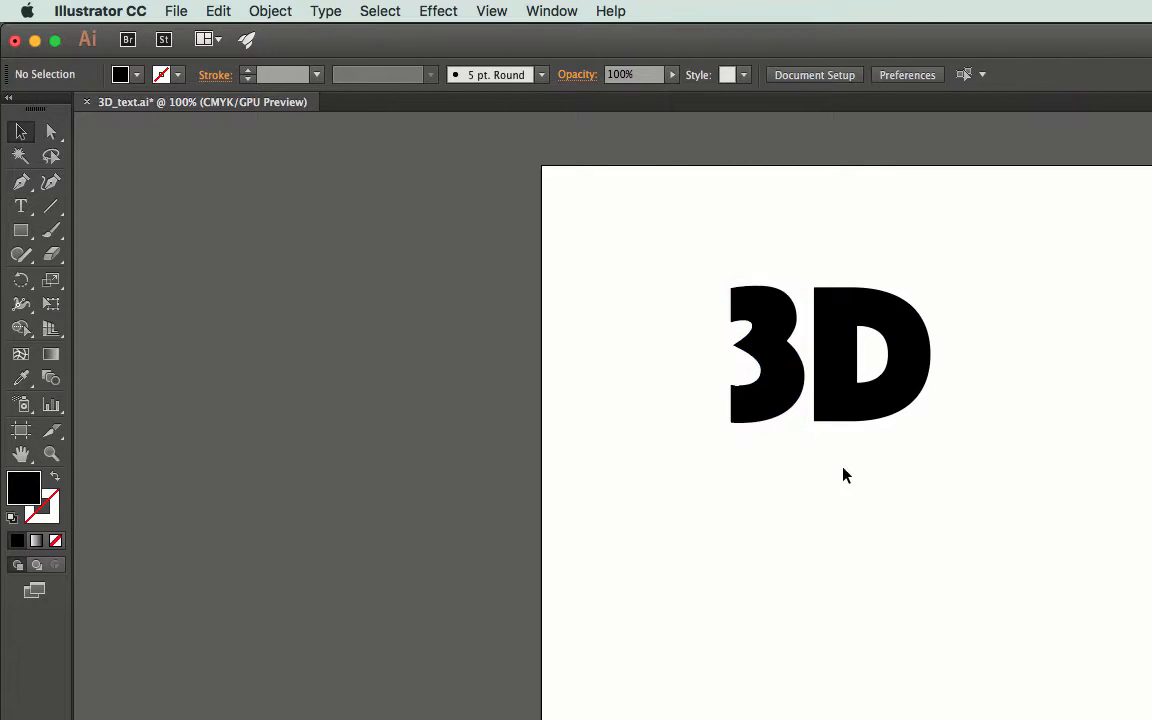
{"action": "left_click", "coordinate": [765, 338]}
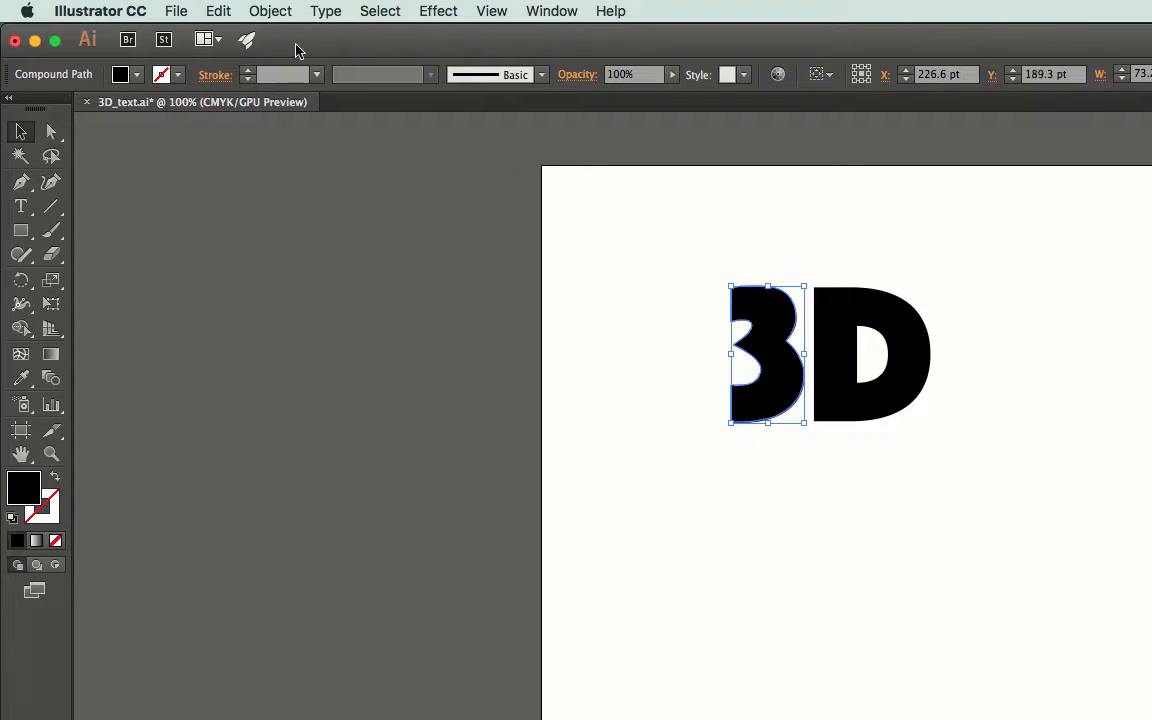
{"action": "left_click", "coordinate": [286, 13]}
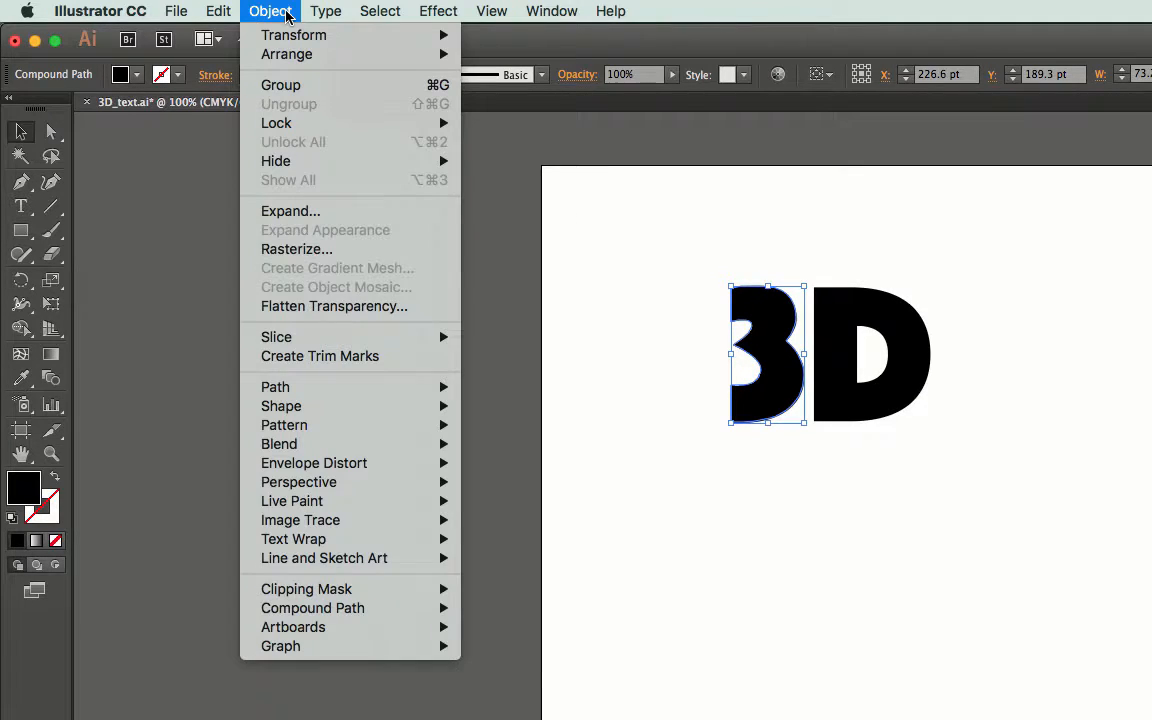
{"action": "mouse_move", "coordinate": [328, 611]}
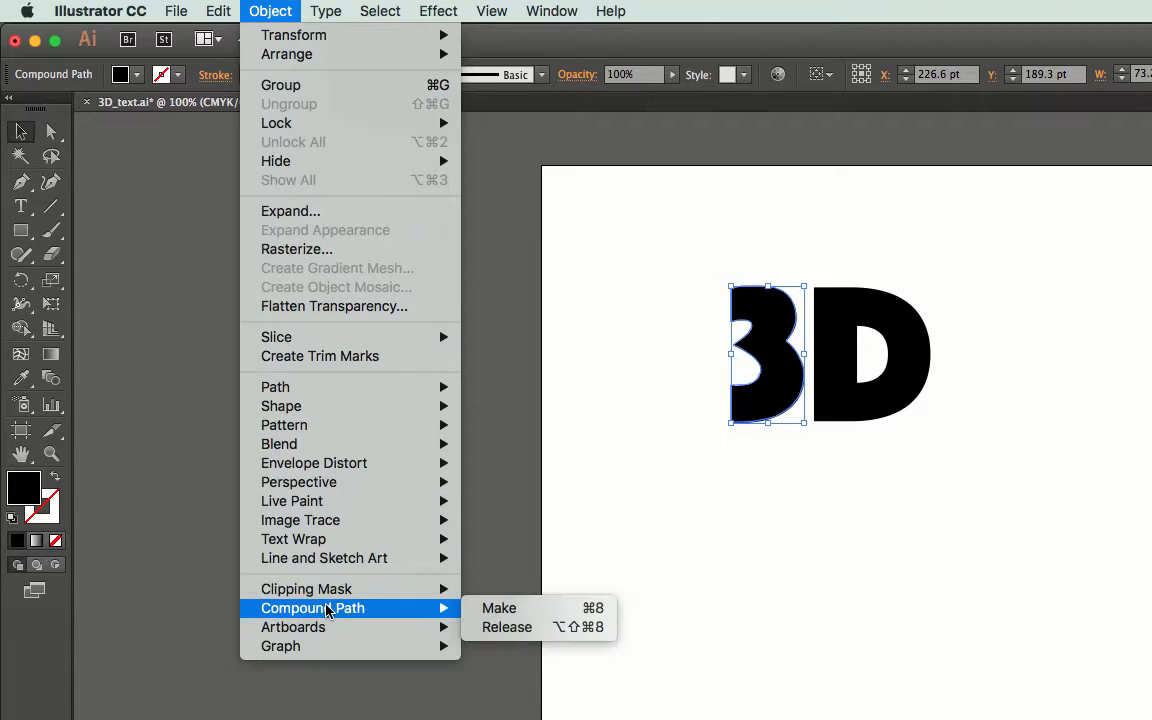
{"action": "left_click", "coordinate": [515, 627]}
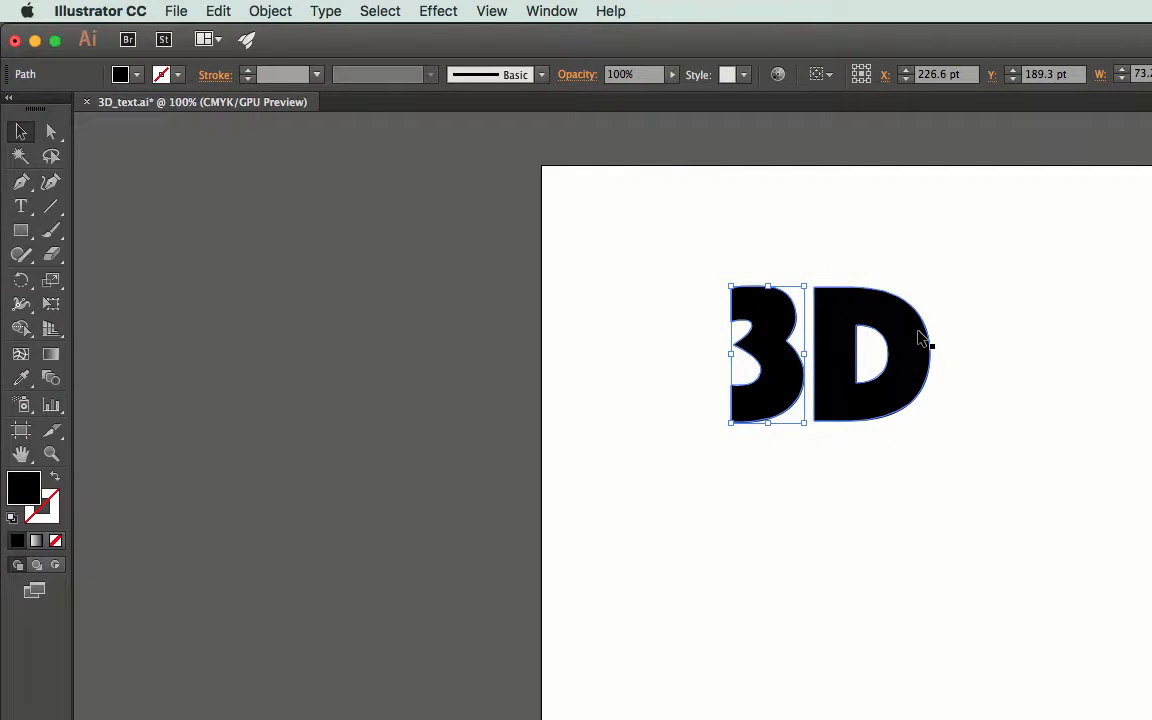
Step: Release the compound path of the D and deselect its shapes
{"action": "left_click", "coordinate": [918, 338]}
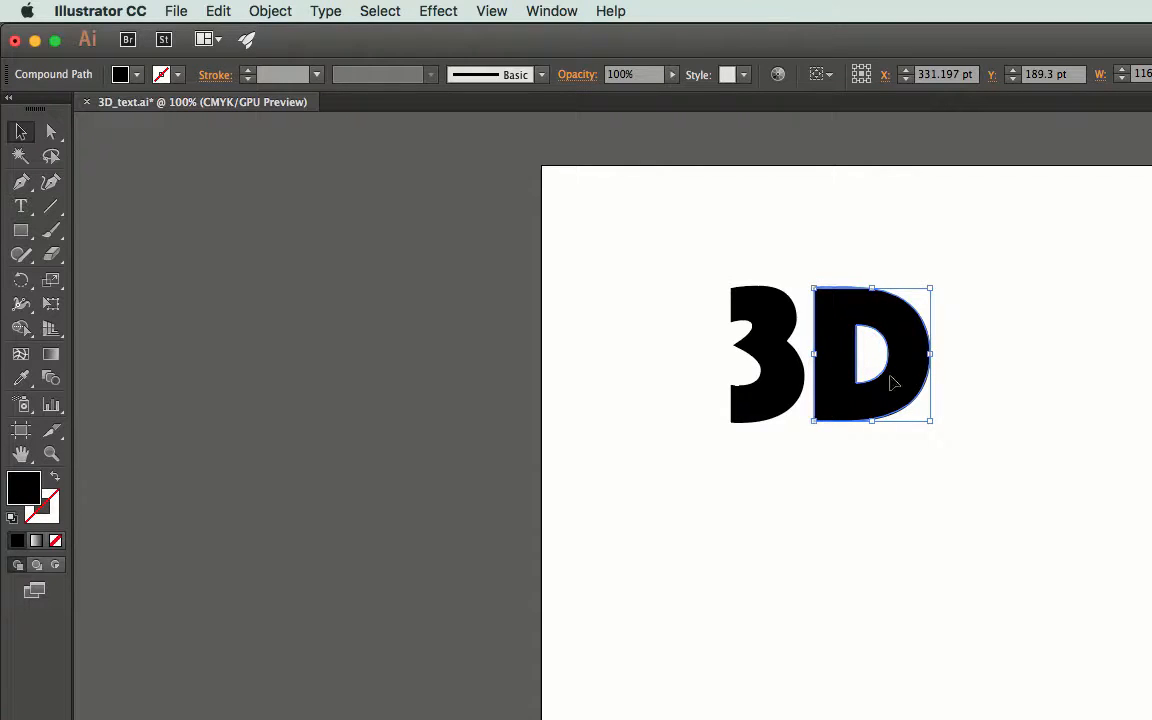
{"action": "left_click", "coordinate": [982, 393]}
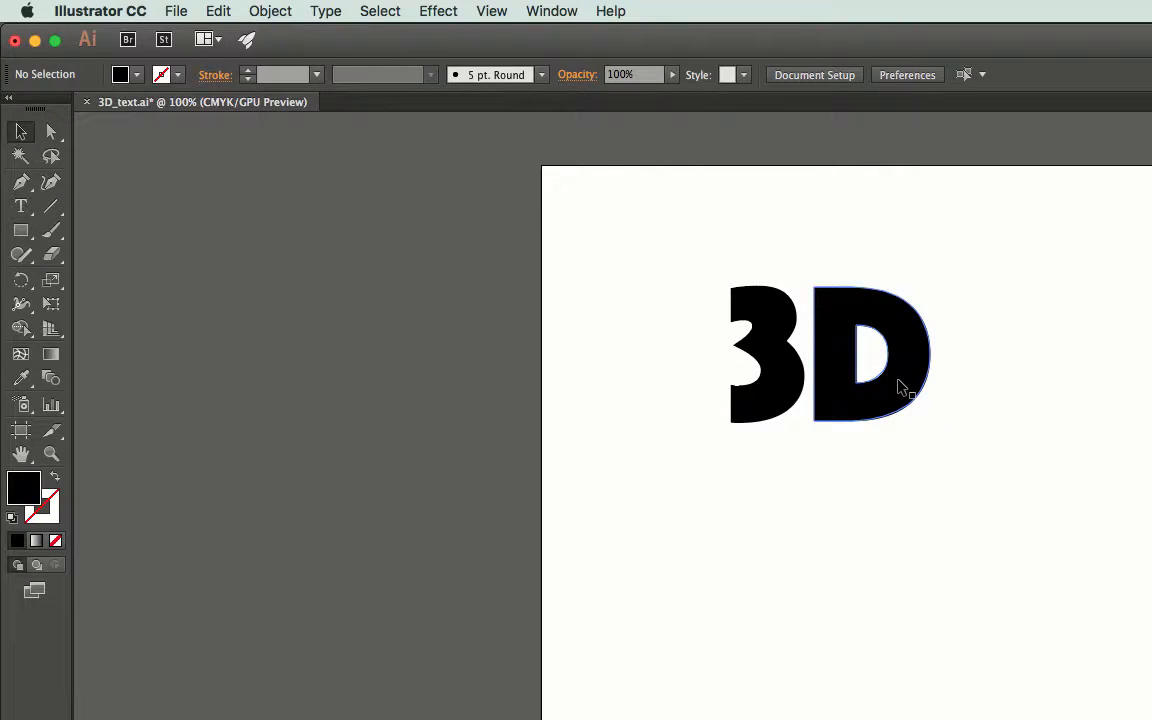
{"action": "left_click", "coordinate": [900, 386]}
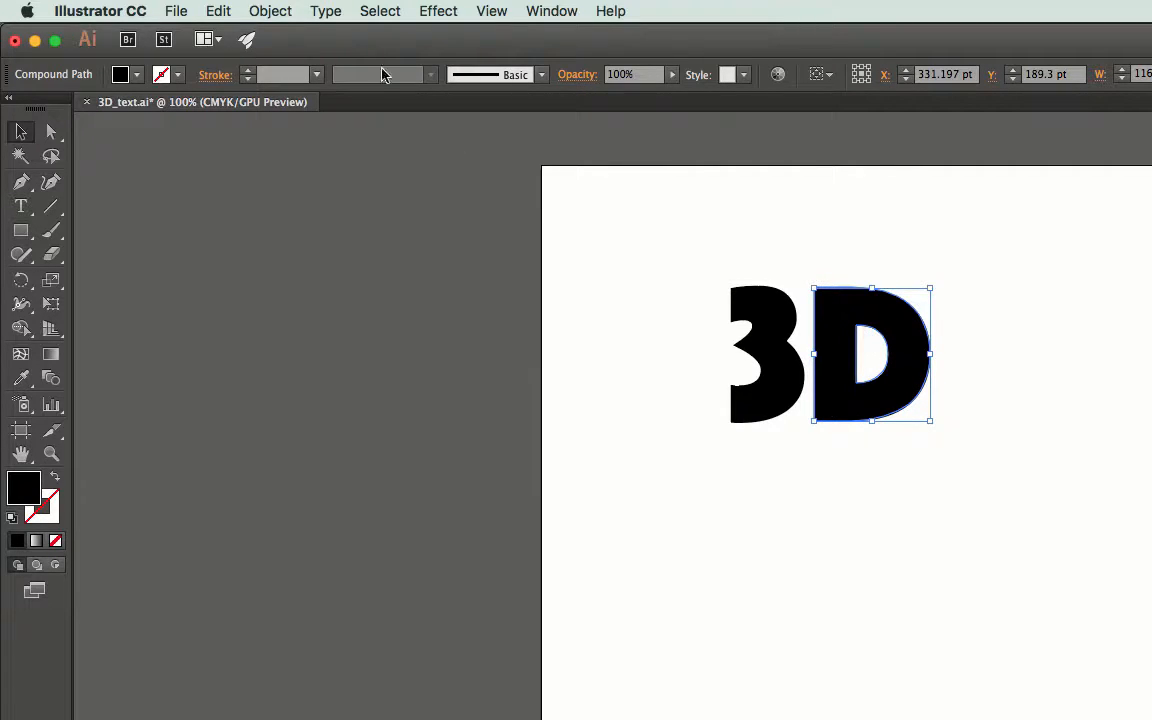
{"action": "left_click", "coordinate": [272, 12]}
{"action": "mouse_move", "coordinate": [337, 608]}
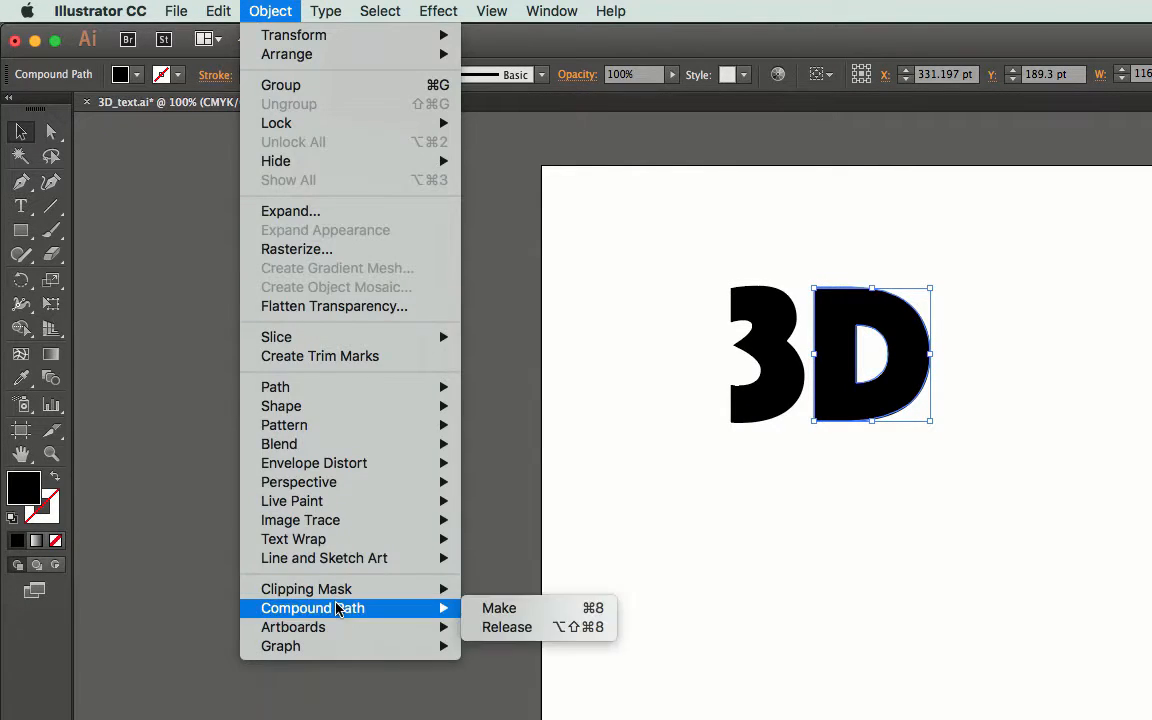
{"action": "left_click", "coordinate": [538, 627]}
{"action": "left_click", "coordinate": [871, 477]}
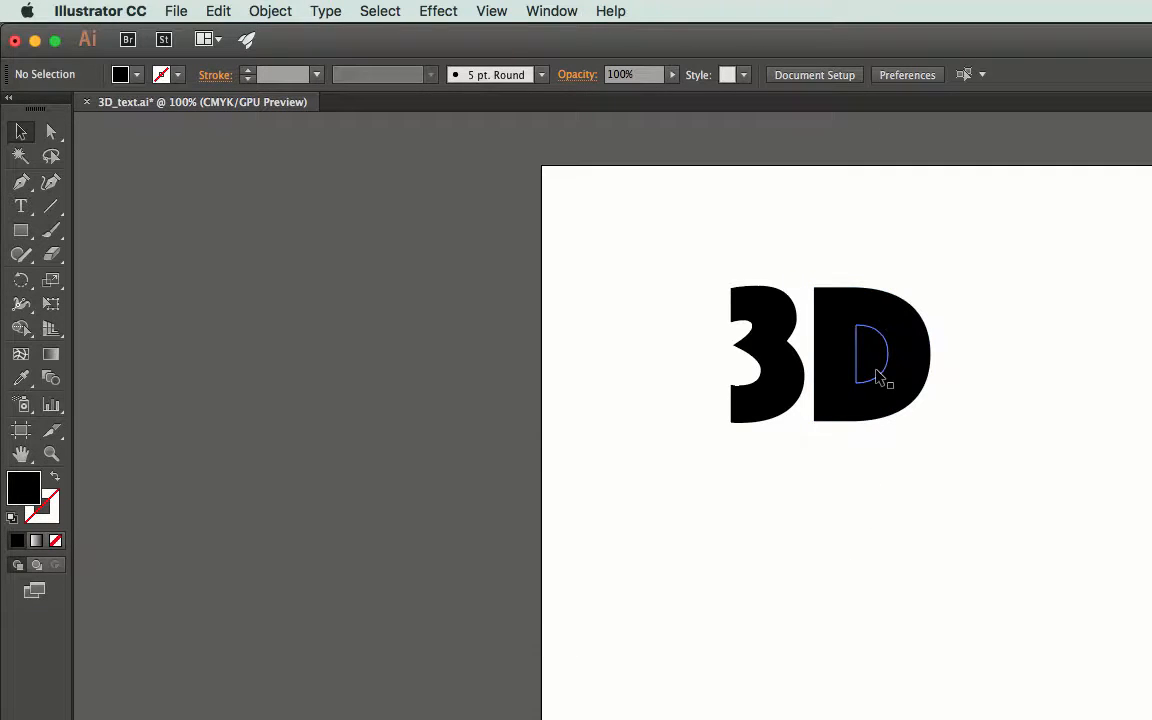
Step: Check the D's outer and inner paths separately, and fill the inner counter shape with white
{"action": "left_click", "coordinate": [893, 397]}
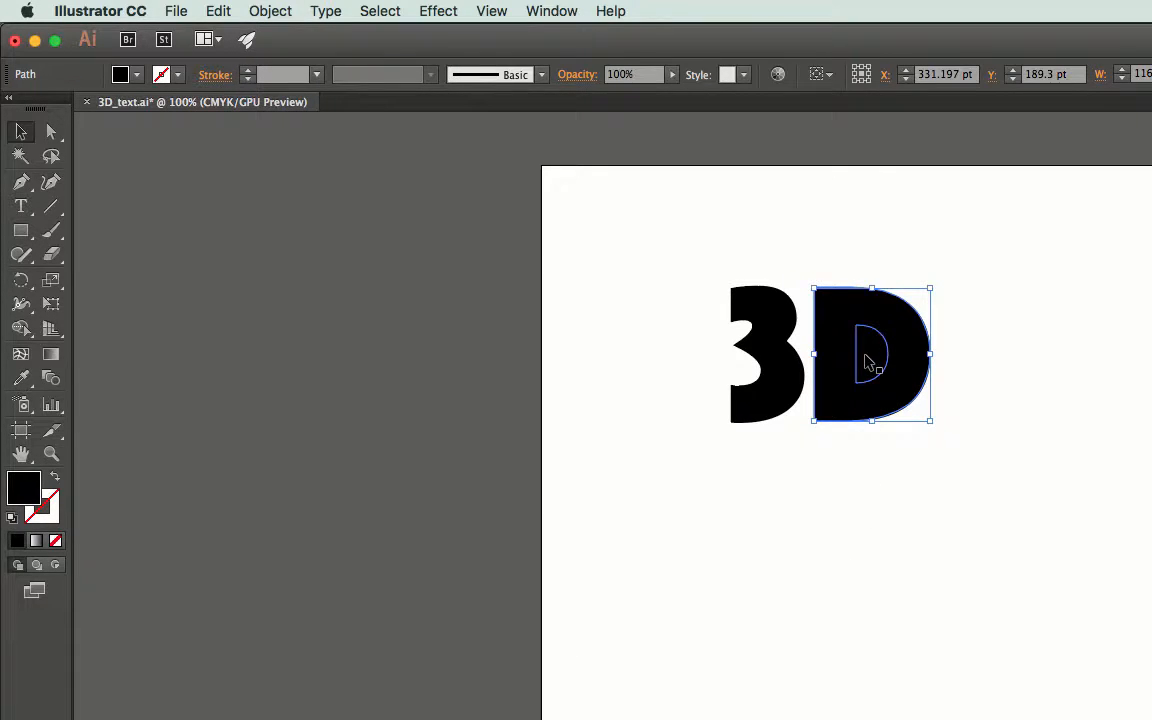
{"action": "left_click", "coordinate": [866, 368]}
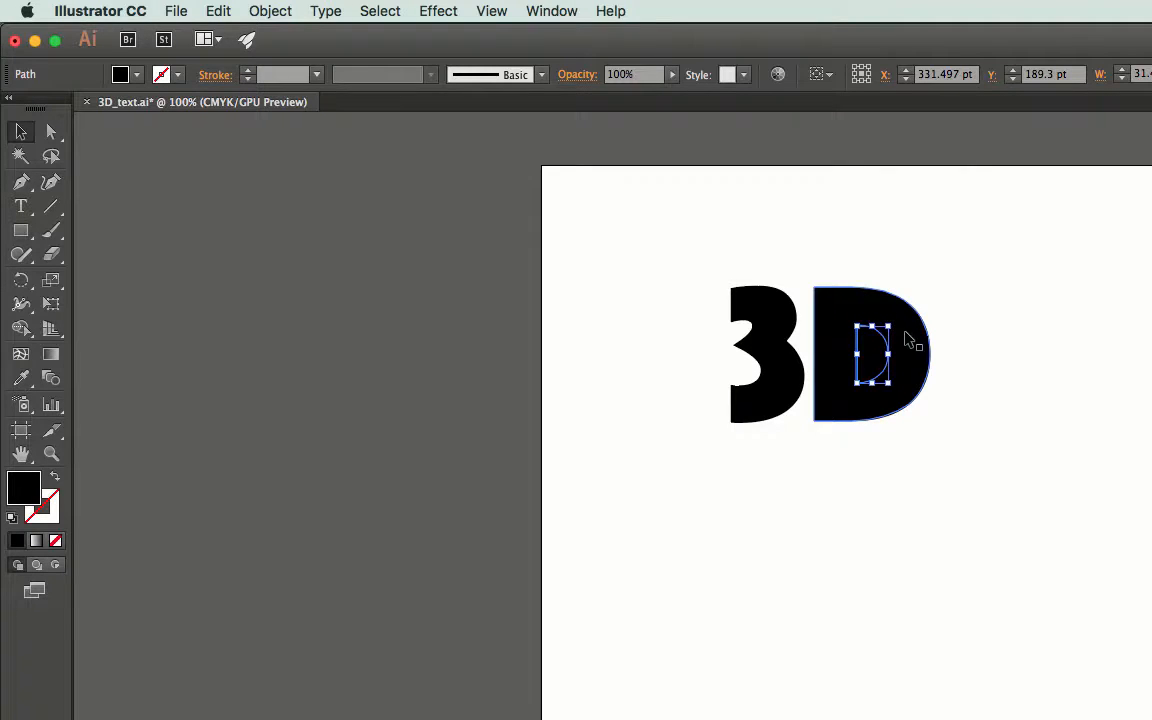
{"action": "left_click", "coordinate": [920, 442]}
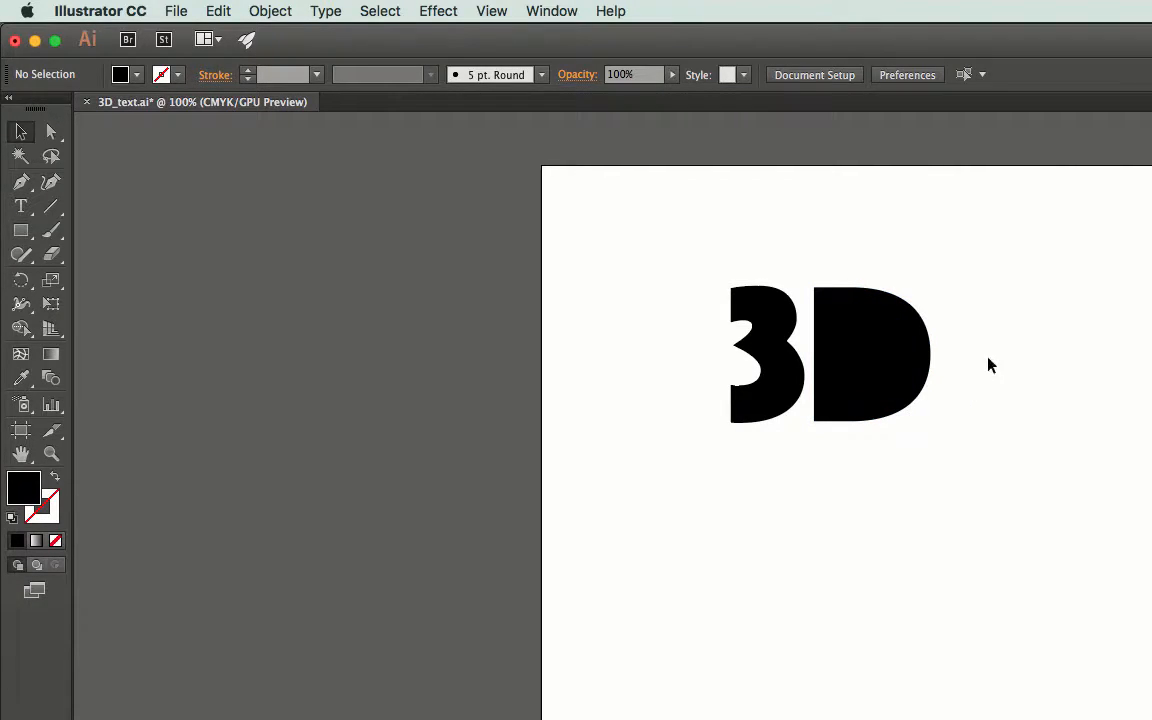
{"action": "left_click", "coordinate": [872, 361]}
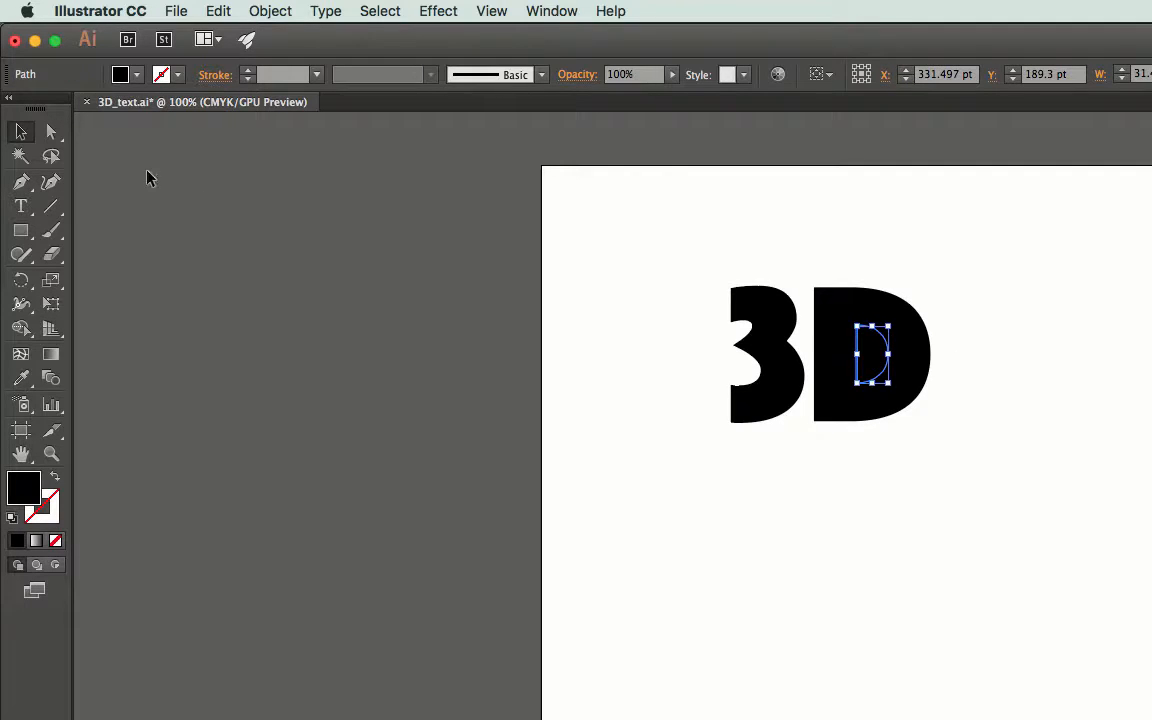
{"action": "left_click", "coordinate": [138, 76]}
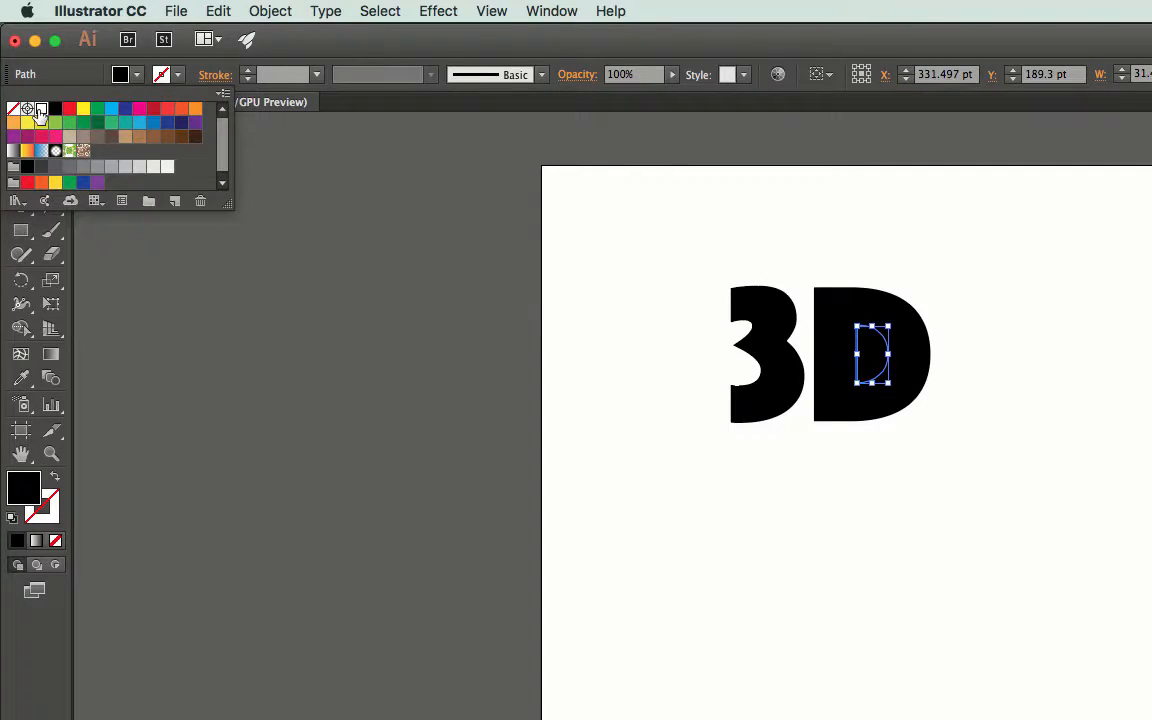
{"action": "left_click", "coordinate": [41, 108]}
{"action": "left_click", "coordinate": [566, 345]}
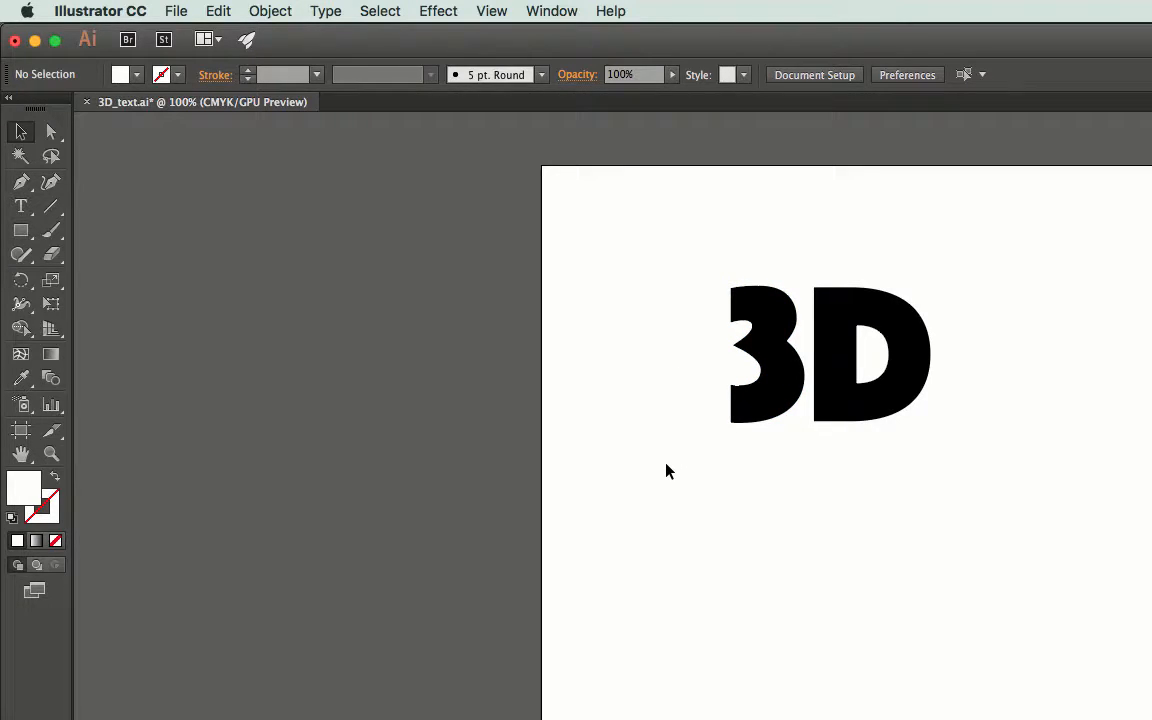
Step: Combine the 3, the D and its inner shape into a single compound path
{"action": "left_click_drag", "start_coordinate": [631, 478], "coordinate": [1106, 267]}
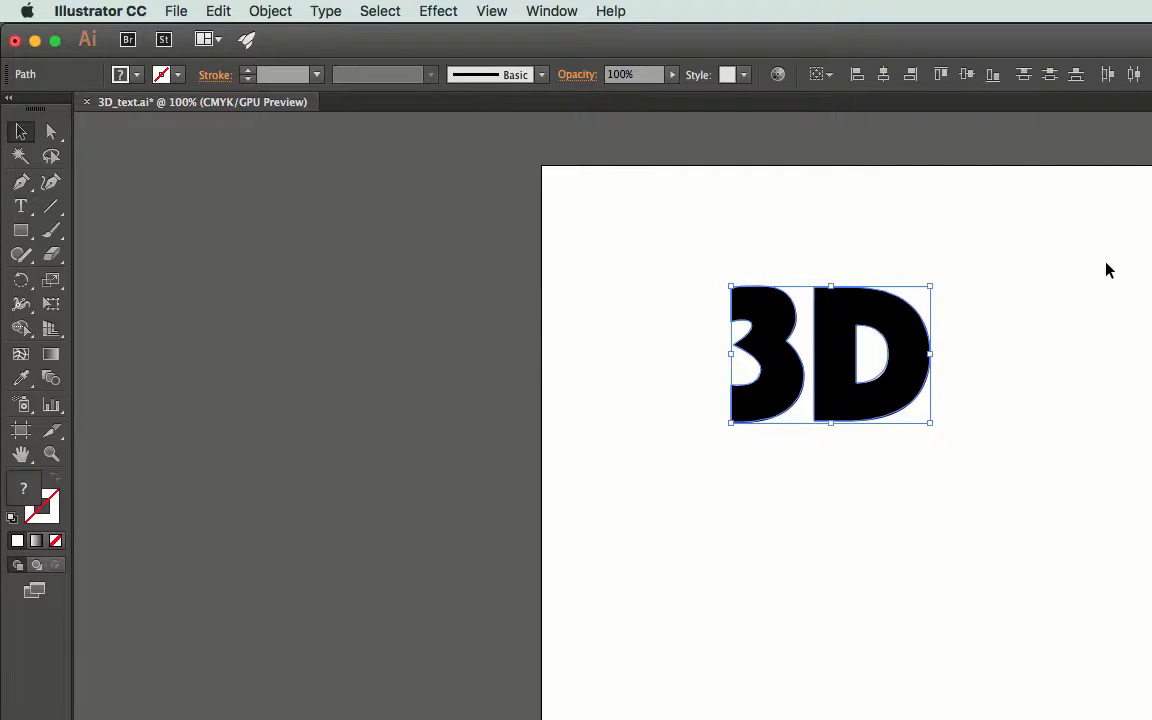
{"action": "left_click", "coordinate": [272, 10]}
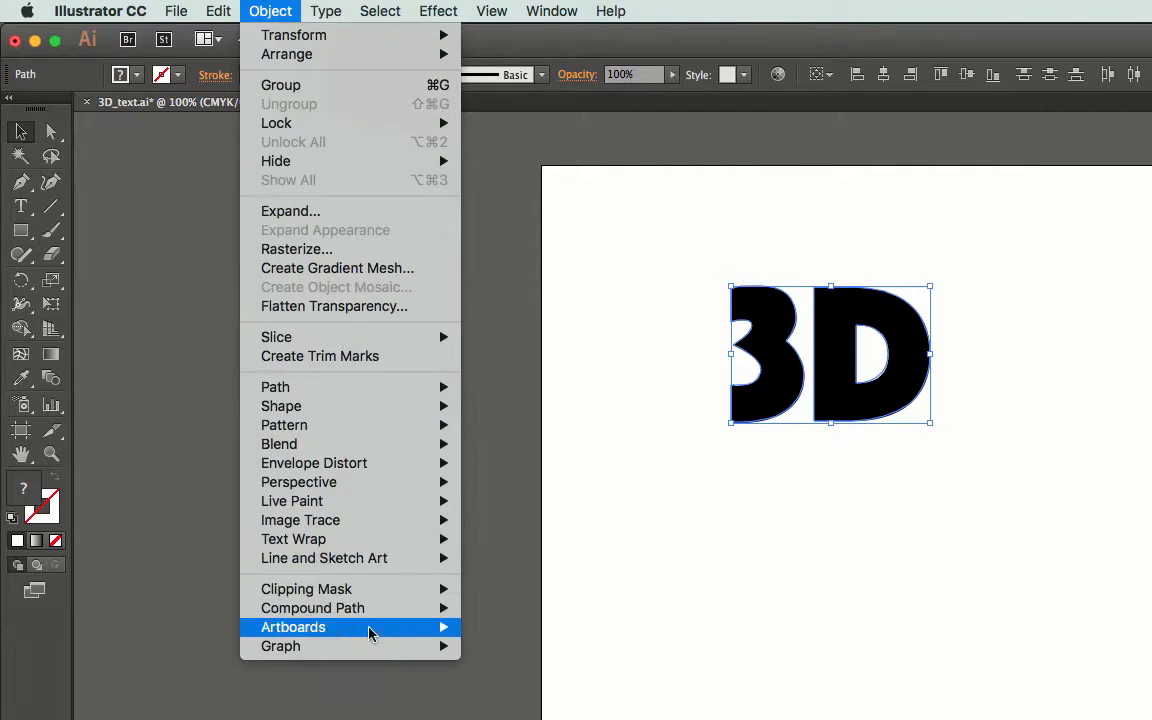
{"action": "mouse_move", "coordinate": [373, 609]}
{"action": "left_click", "coordinate": [498, 609]}
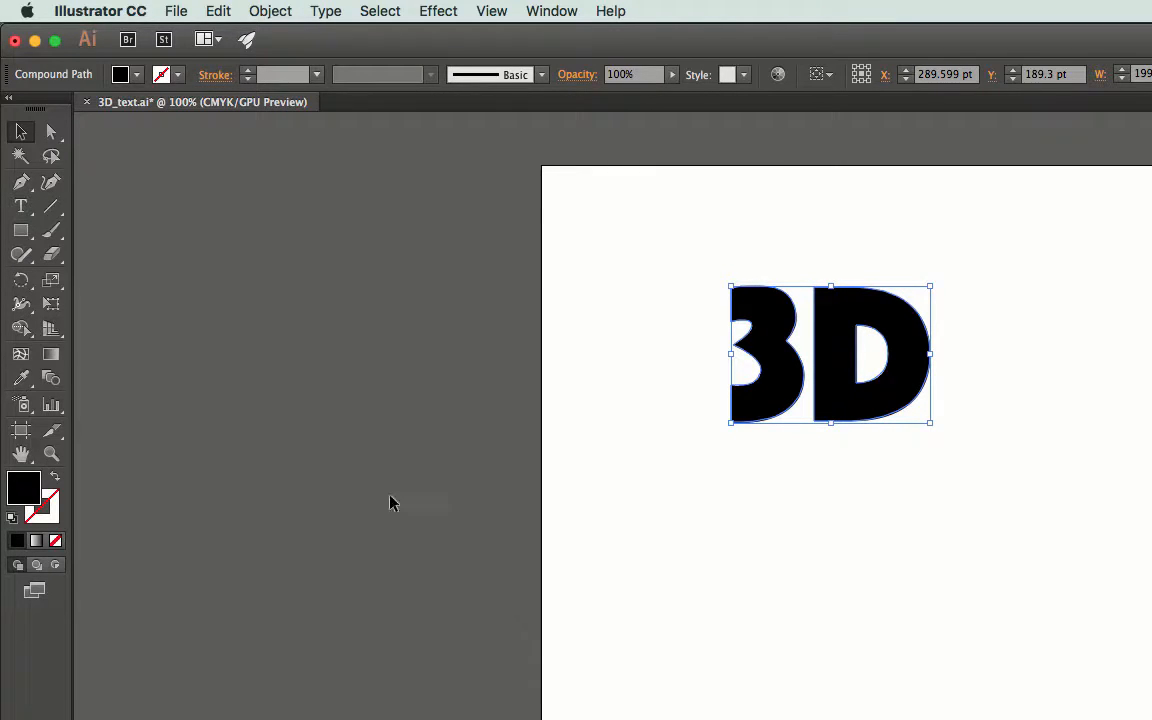
Step: Save the changes to 3D_text.ai and deselect the artwork
{"action": "left_click", "coordinate": [170, 11]}
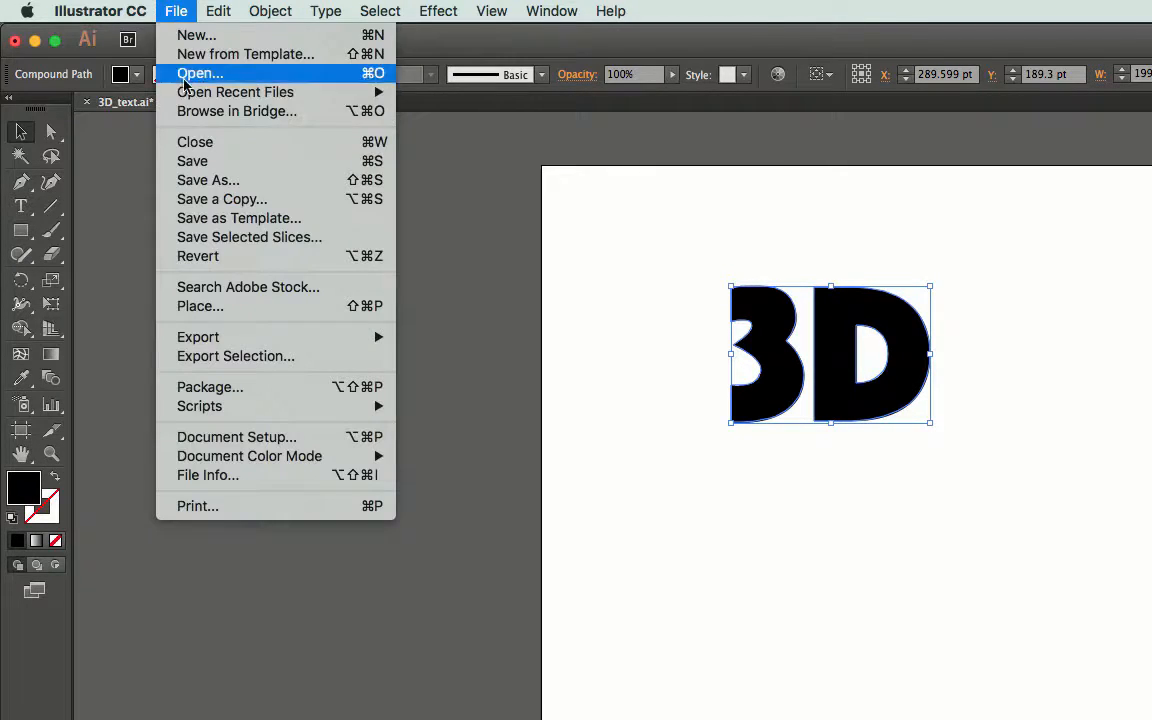
{"action": "left_click", "coordinate": [205, 161]}
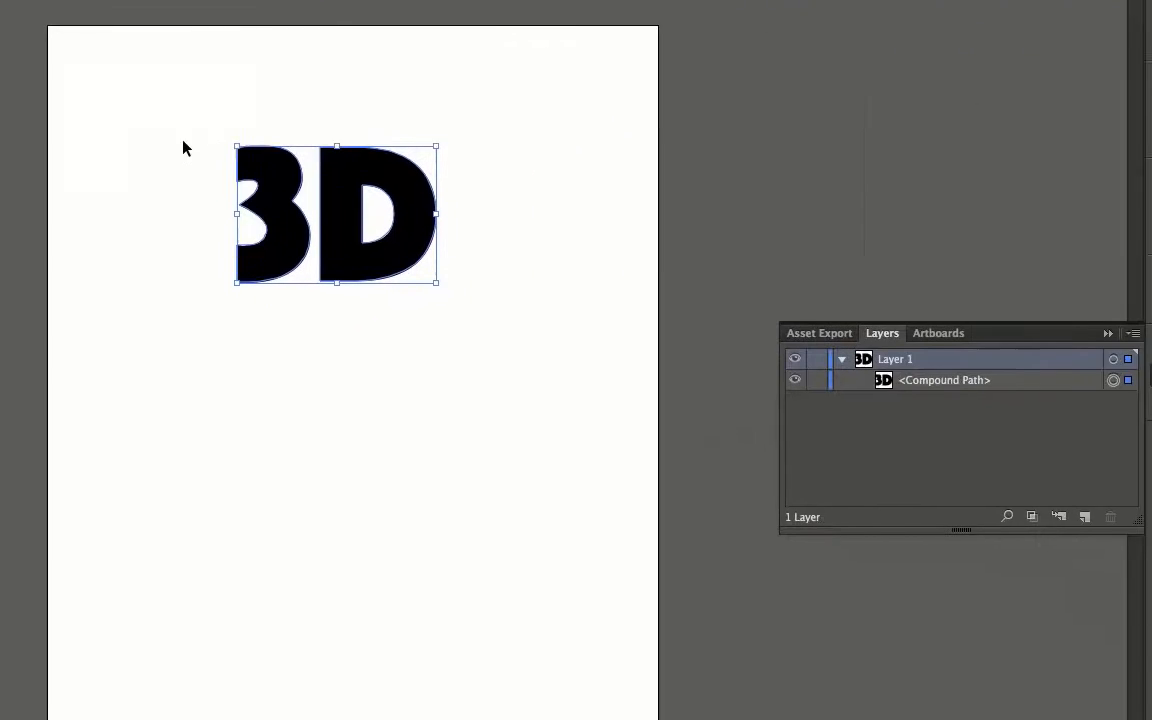
{"action": "left_click", "coordinate": [463, 198]}
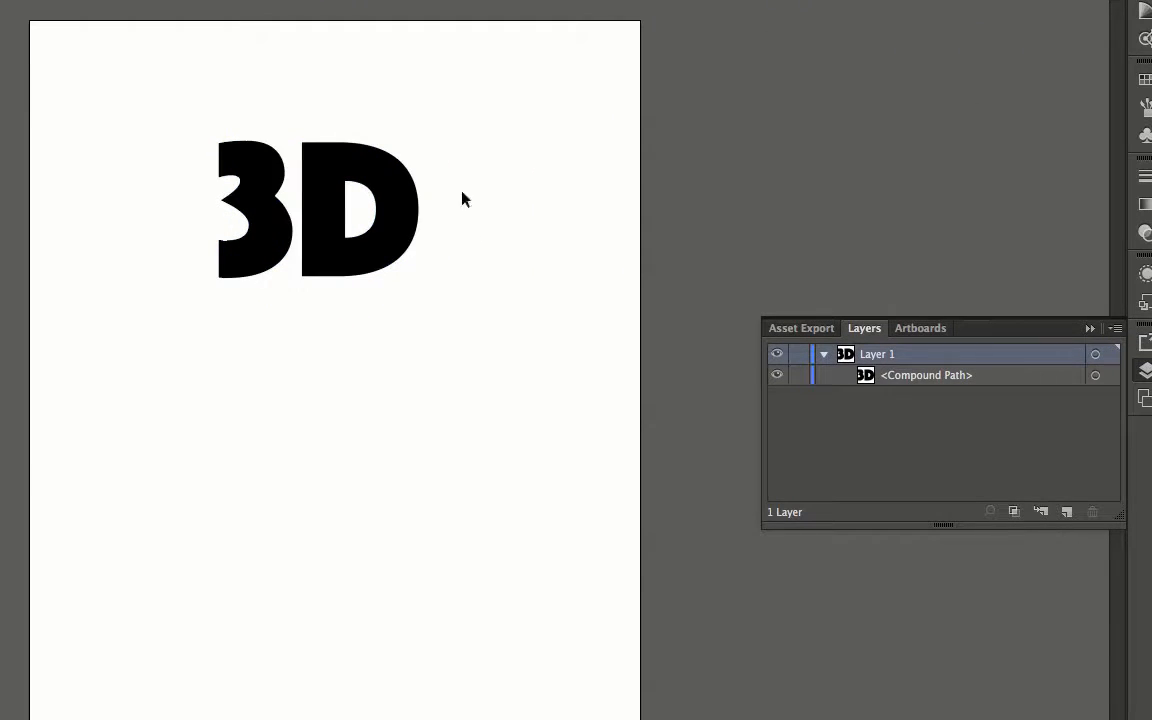
{"action": "key", "text": "a"}
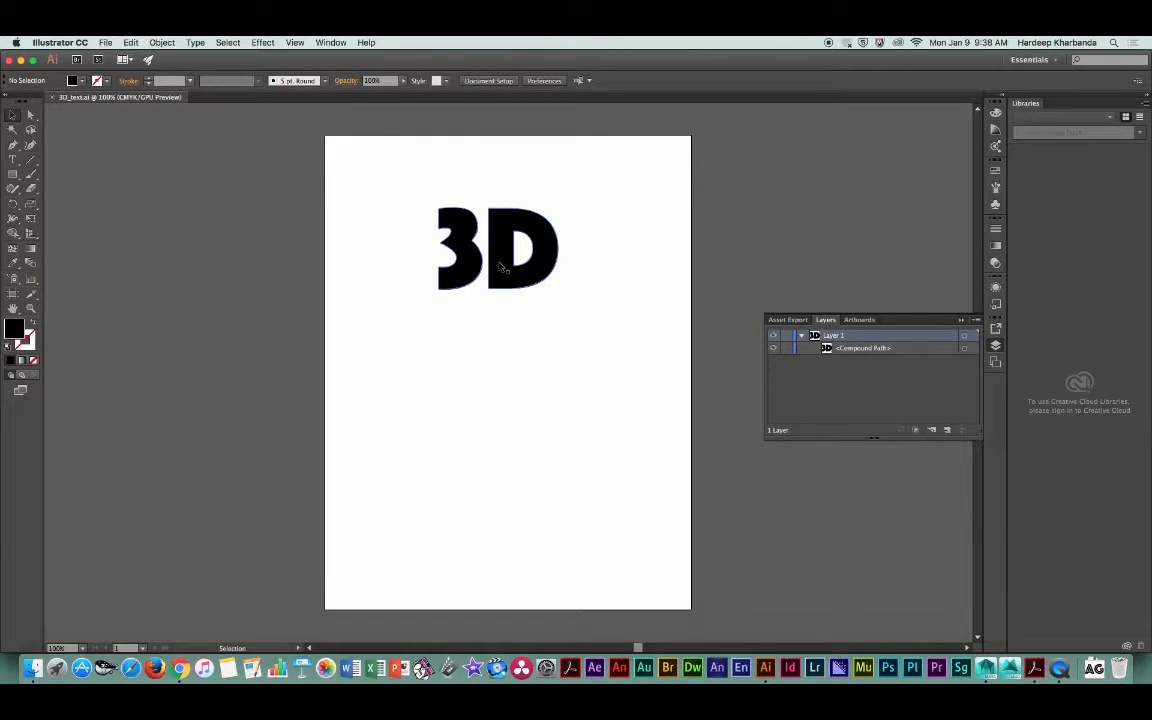
Step: Switch to Autodesk Maya, open the options for creating an Adobe Illustrator object, and set its type to Curves
{"action": "key", "text": "super+Tab"}
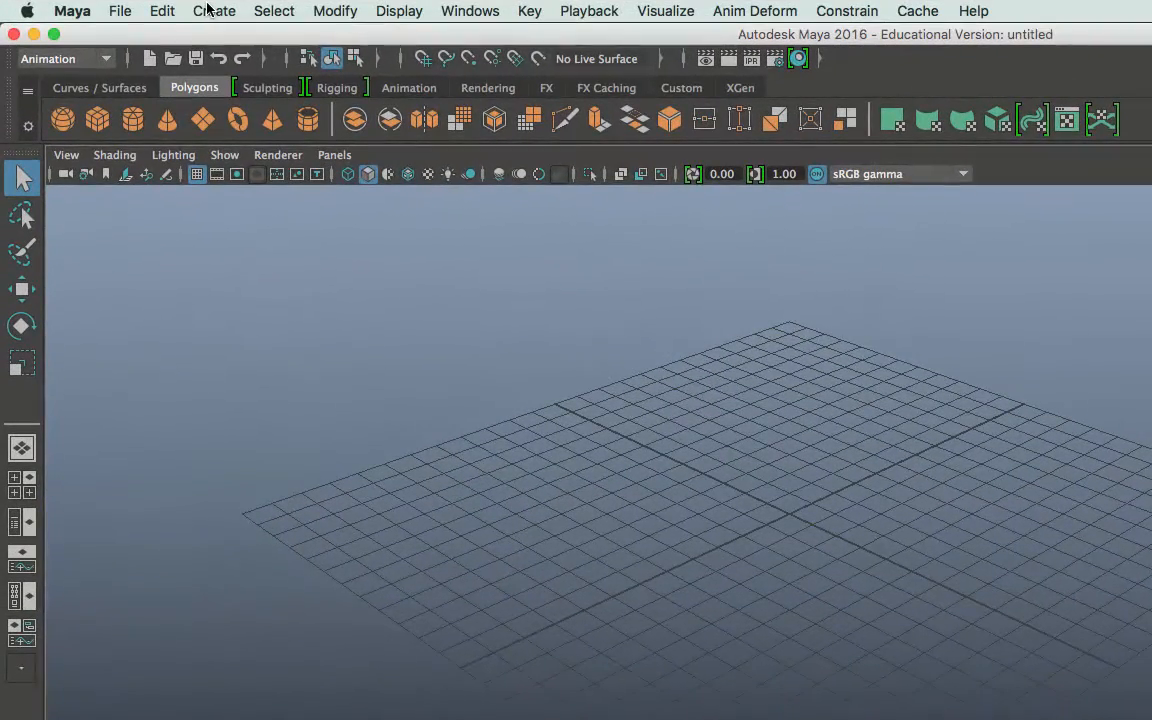
{"action": "left_click", "coordinate": [207, 10]}
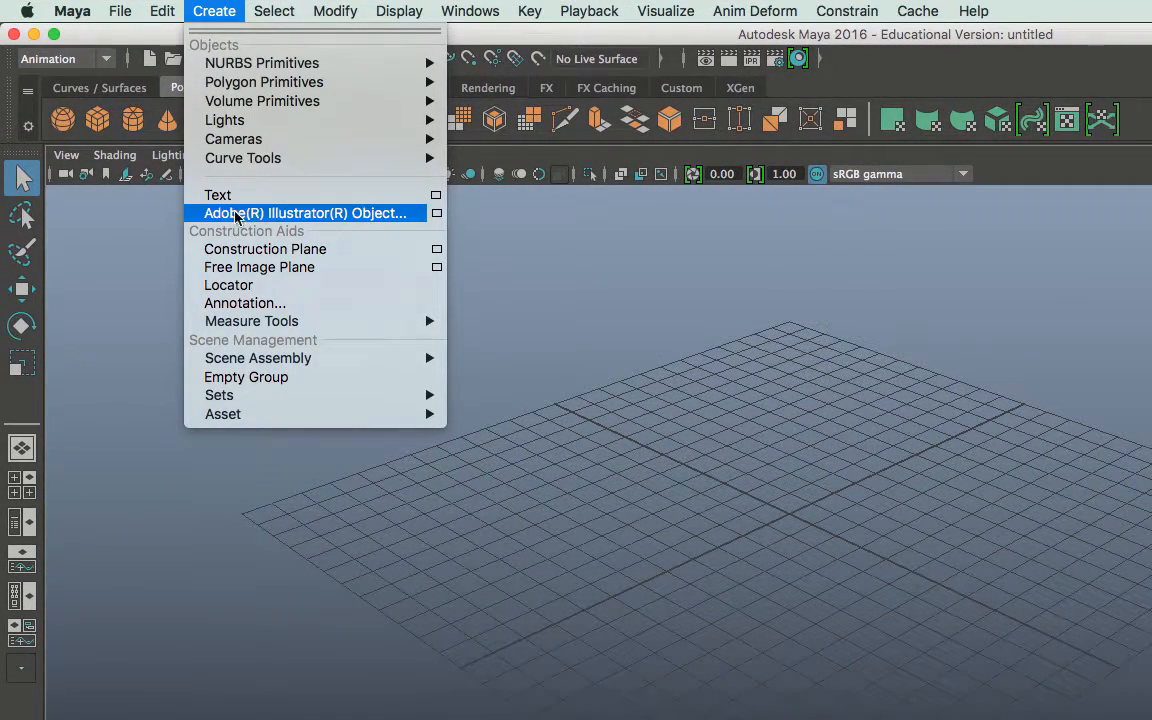
{"action": "left_click", "coordinate": [437, 214]}
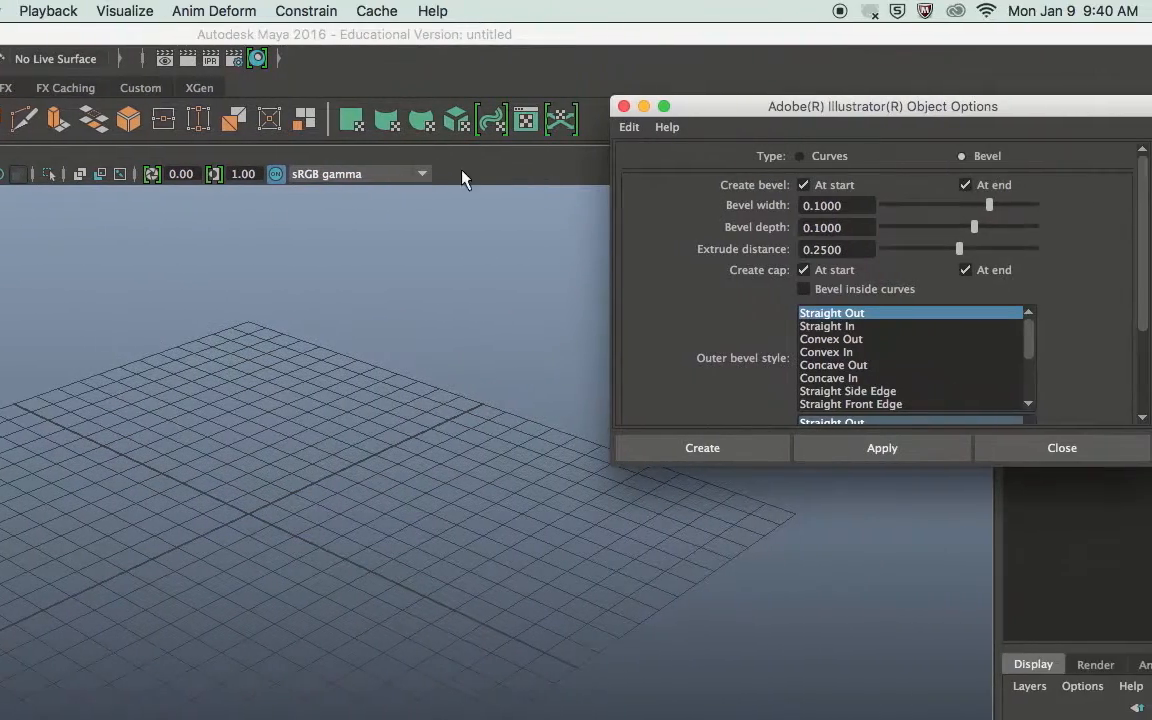
{"action": "left_click_drag", "start_coordinate": [790, 119], "coordinate": [181, 137]}
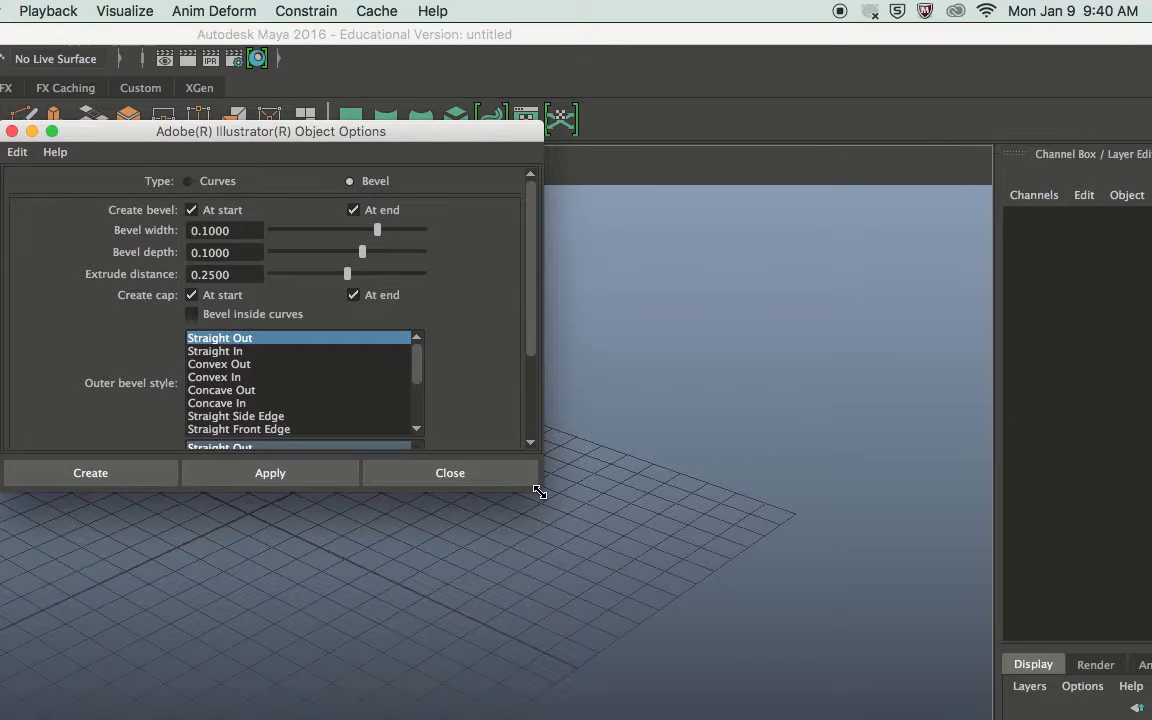
{"action": "left_click_drag", "start_coordinate": [537, 489], "coordinate": [545, 630]}
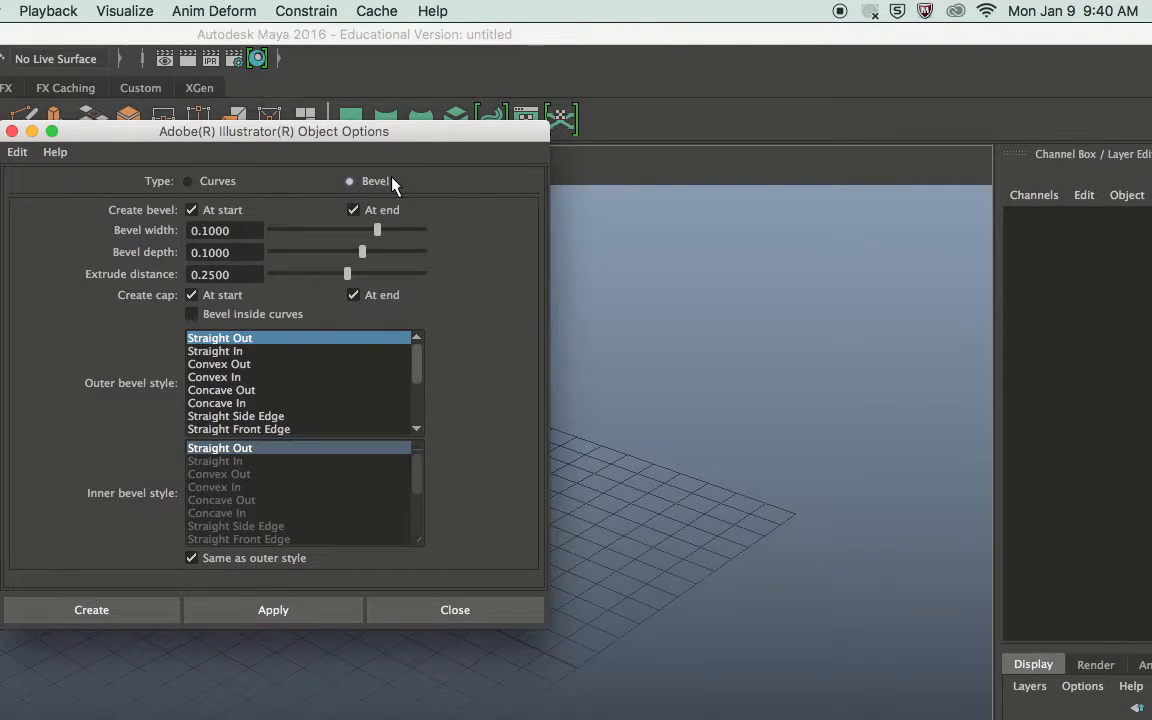
{"action": "left_click", "coordinate": [187, 182]}
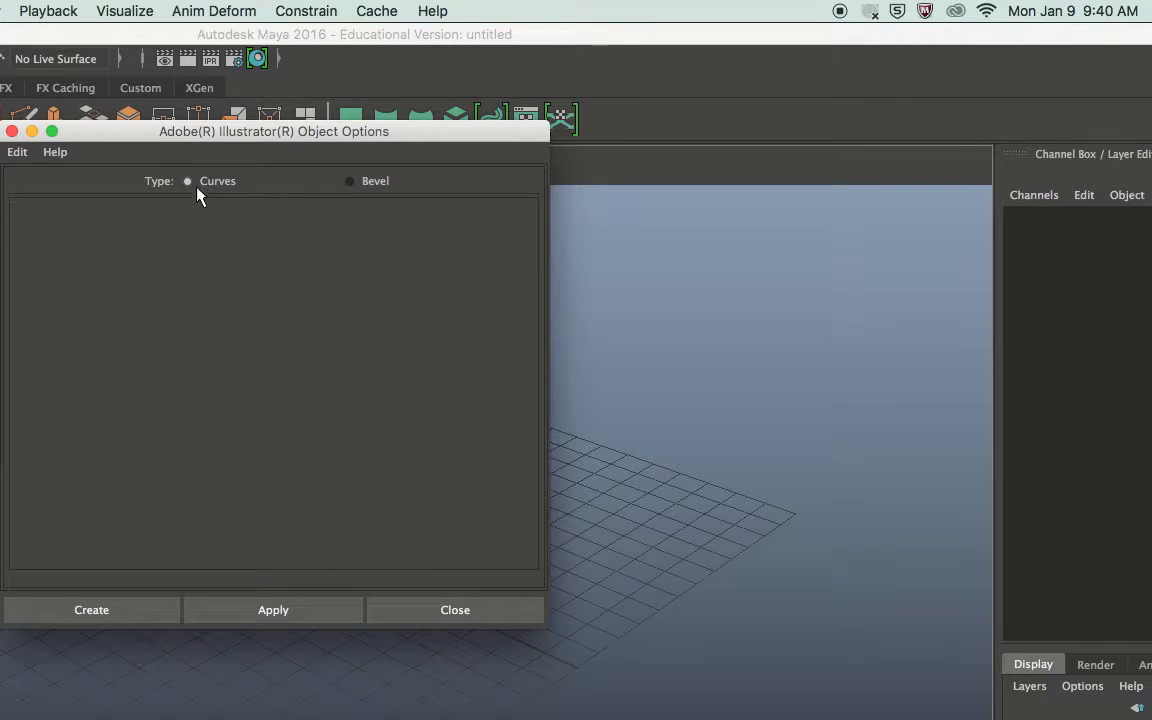
Step: Create the Illustrator object by opening 3D_text.ai from the Documents folder
{"action": "left_click", "coordinate": [138, 618]}
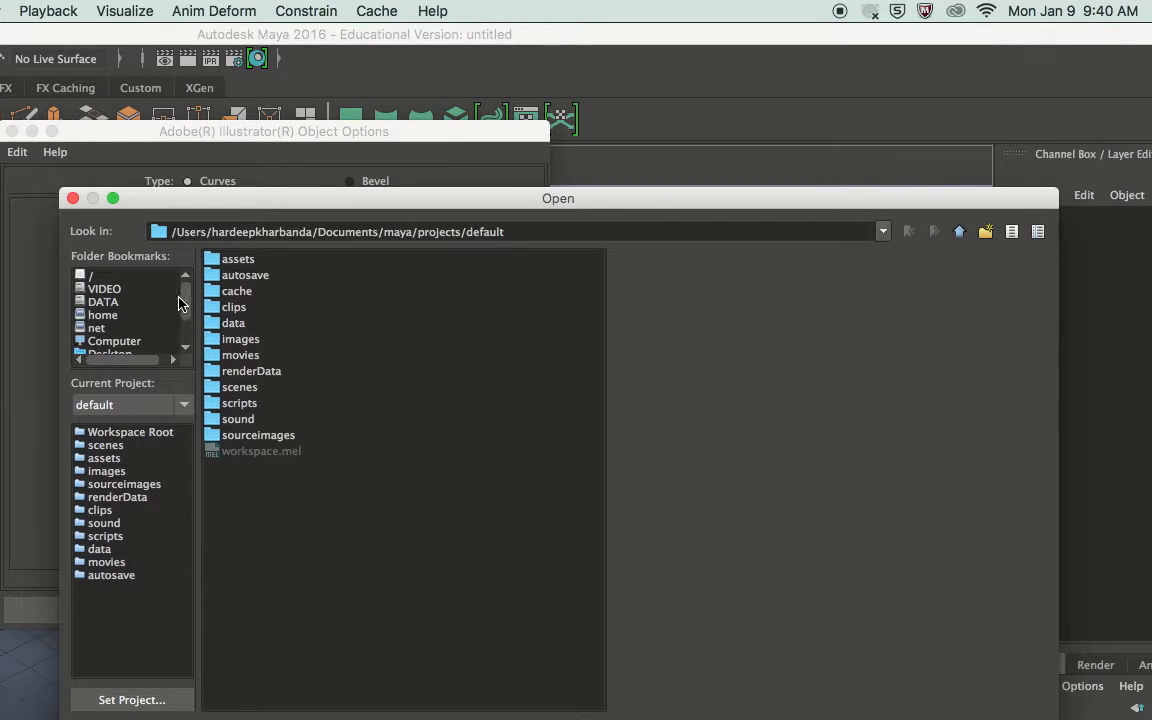
{"action": "scroll", "coordinate": [184, 304], "scroll_direction": "down", "scroll_amount": 3}
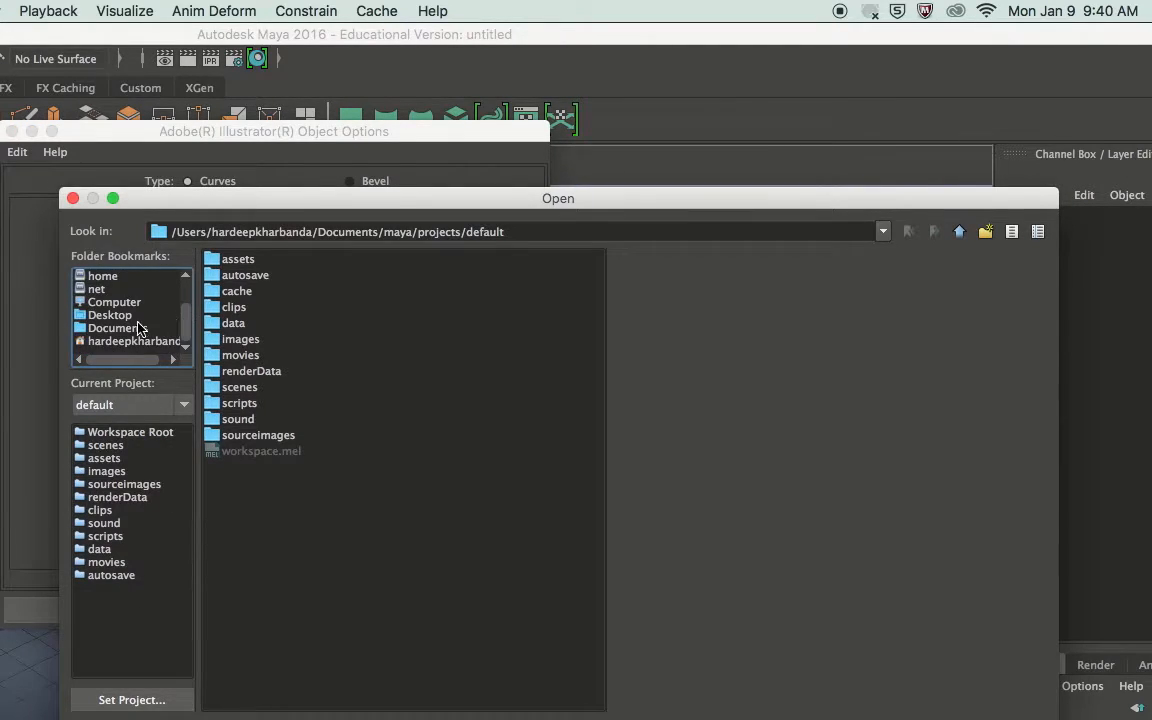
{"action": "left_click", "coordinate": [132, 330]}
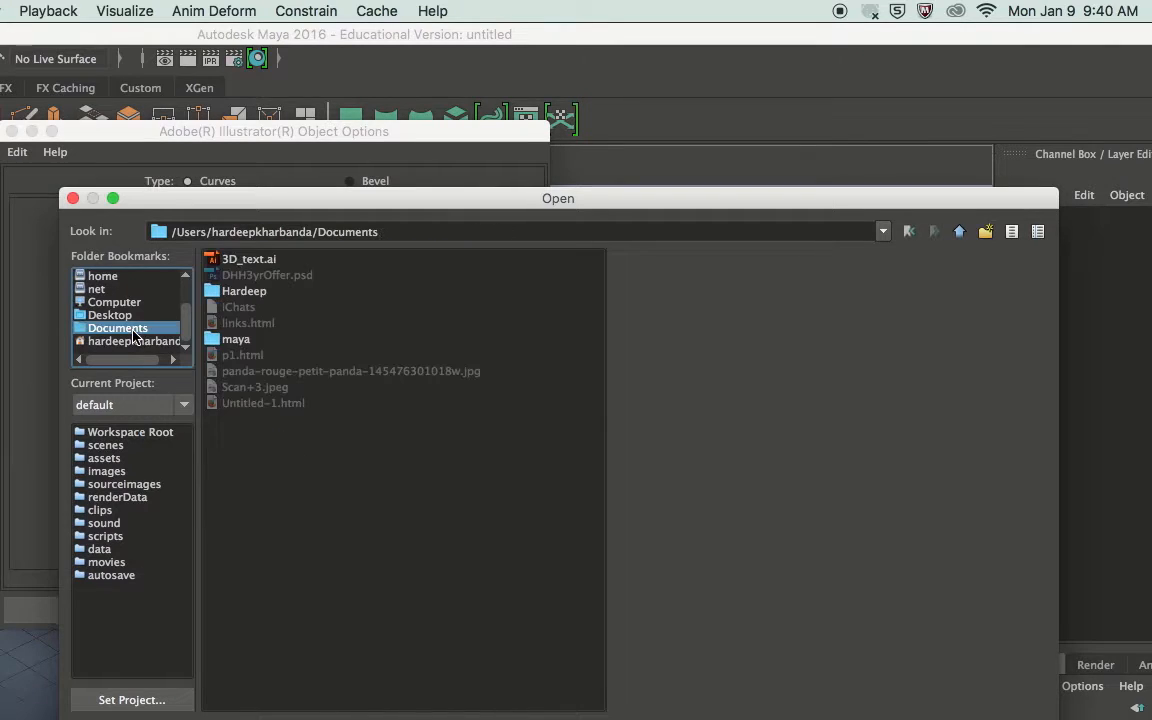
{"action": "left_click", "coordinate": [241, 261]}
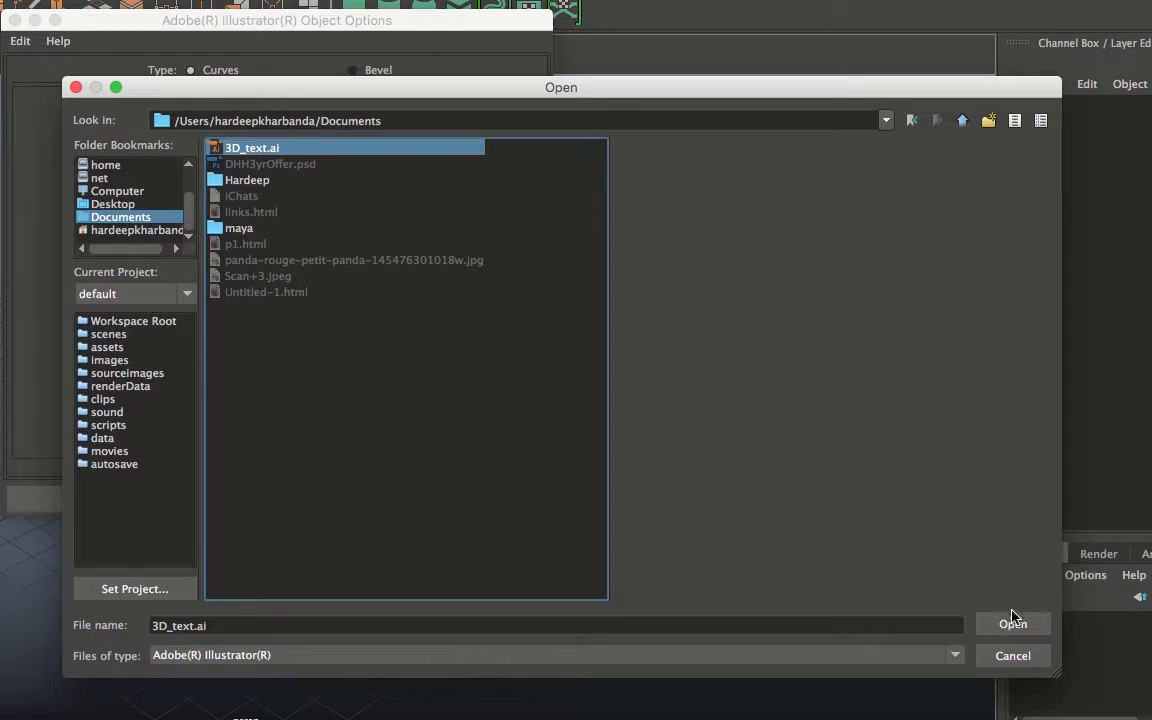
{"action": "left_click", "coordinate": [1013, 625]}
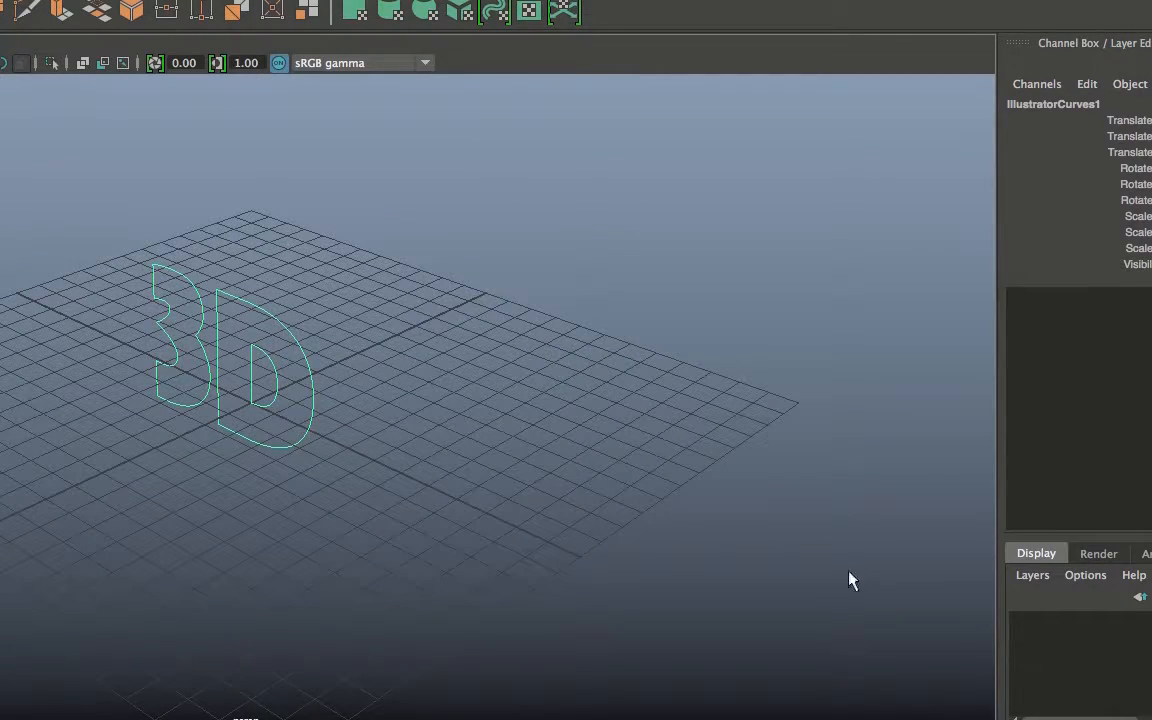
Step: Select only the outline curve of the 3 and switch to the Modeling menu set
{"action": "left_click_drag", "start_coordinate": [509, 517], "coordinate": [579, 467], "text": "alt"}
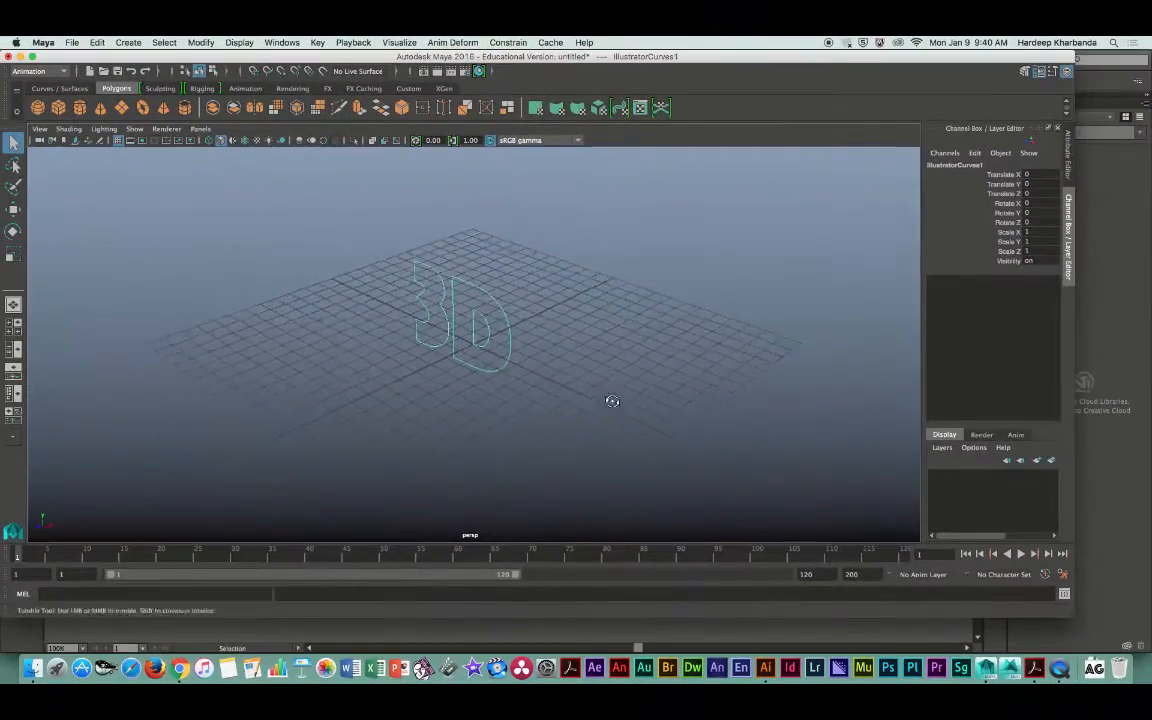
{"action": "mouse_move", "coordinate": [670, 383]}
{"action": "left_mouse_down", "text": "alt"}
{"action": "mouse_move", "coordinate": [689, 378]}
{"action": "mouse_move", "coordinate": [653, 379]}
{"action": "mouse_move", "coordinate": [676, 381]}
{"action": "left_mouse_up", "text": "alt"}
{"action": "left_click", "coordinate": [473, 406]}
{"action": "left_click_drag", "start_coordinate": [473, 406], "coordinate": [689, 432], "text": "alt"}
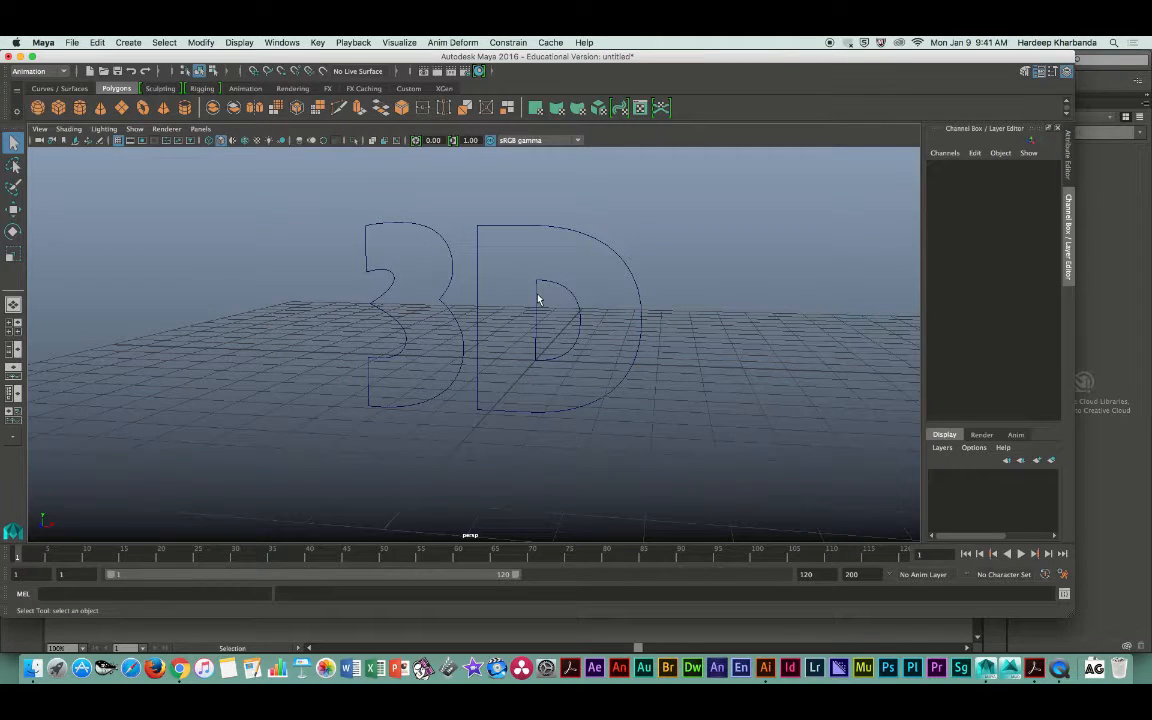
{"action": "left_click_drag", "start_coordinate": [540, 298], "coordinate": [591, 327], "text": "alt"}
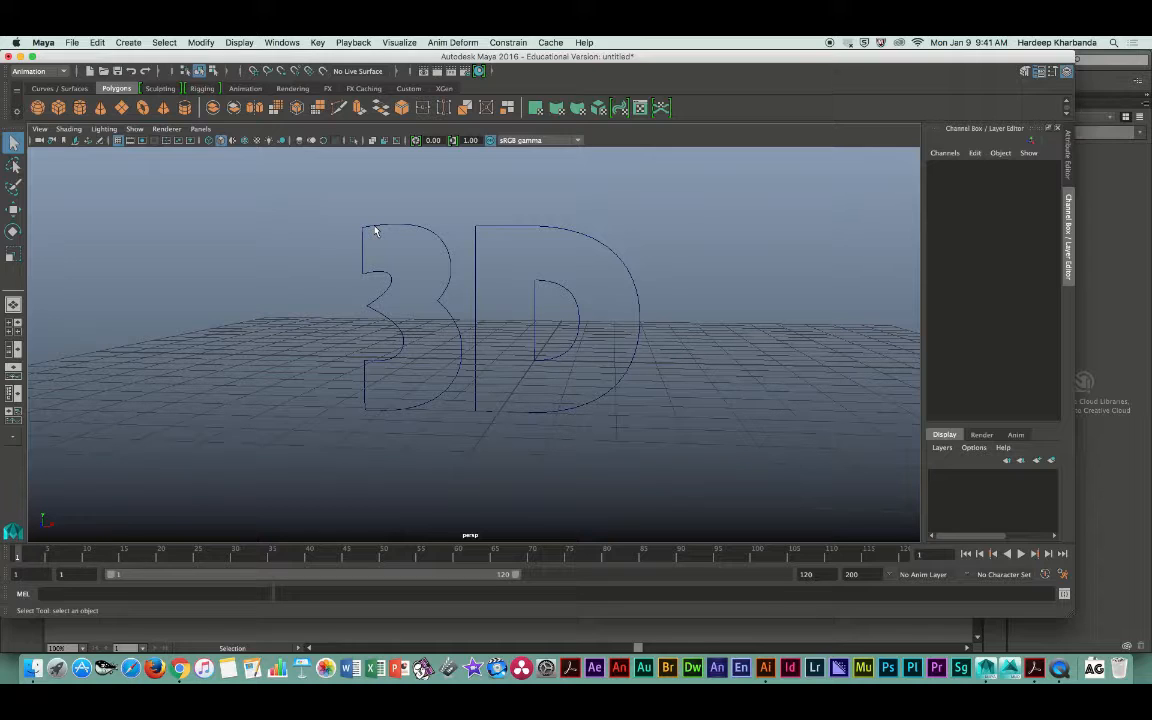
{"action": "left_click", "coordinate": [375, 231]}
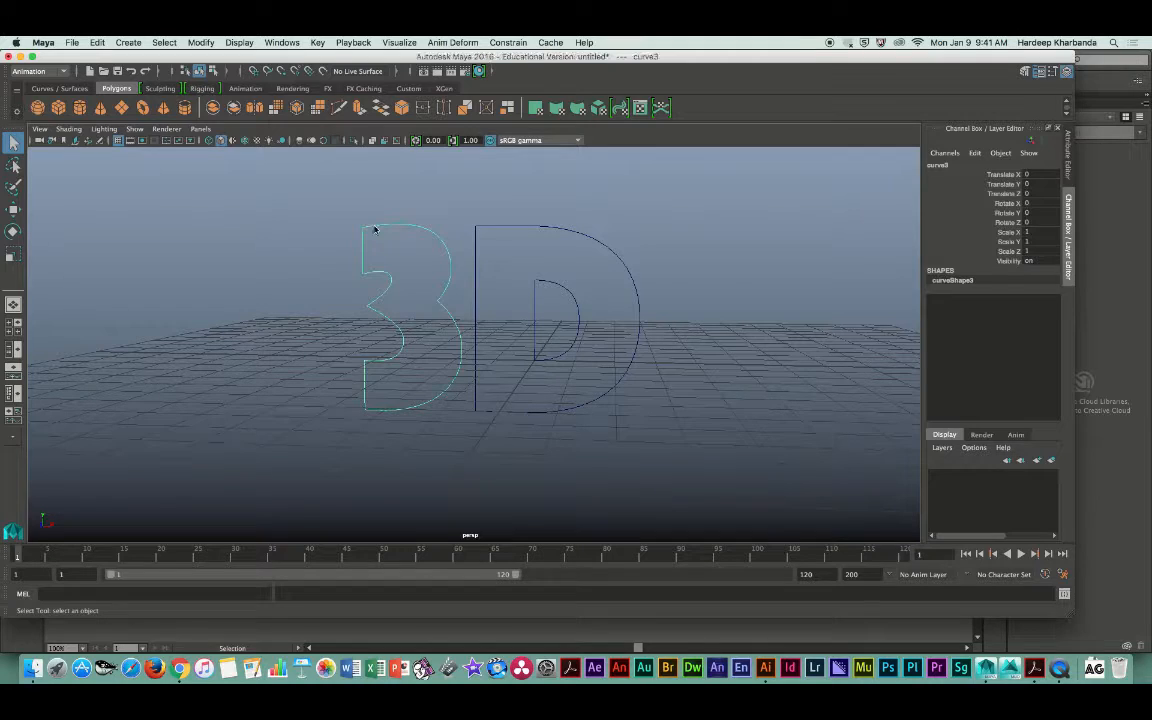
{"action": "left_click", "coordinate": [38, 71]}
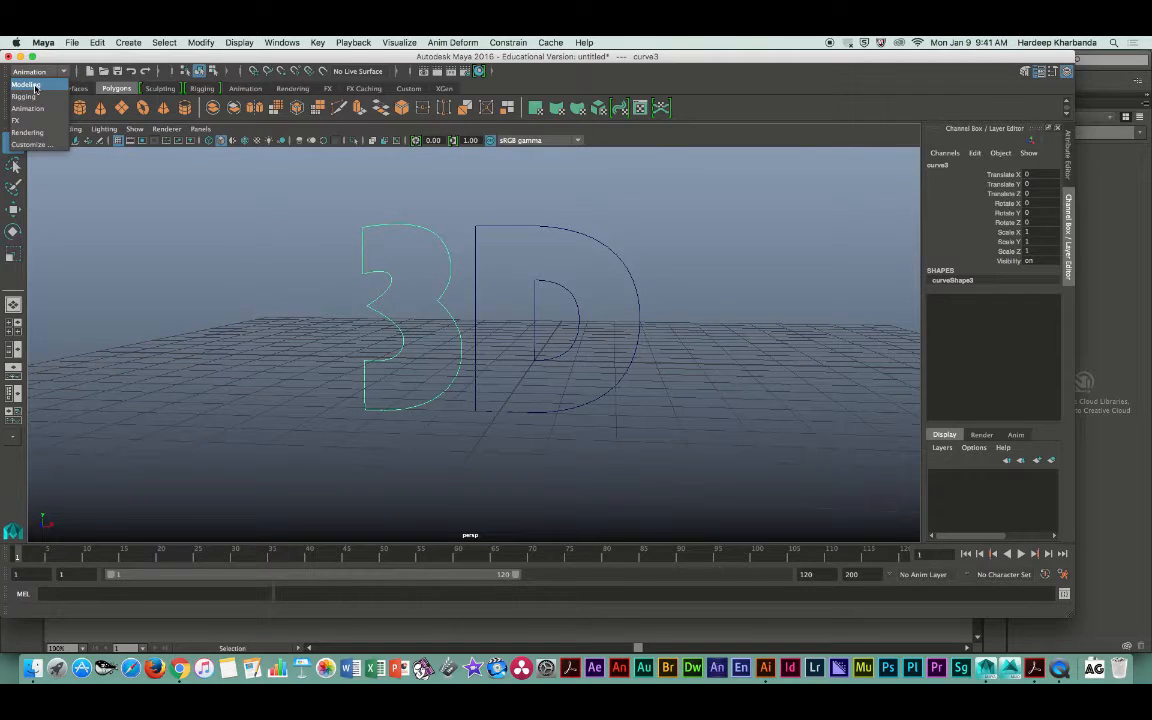
{"action": "left_click", "coordinate": [36, 86]}
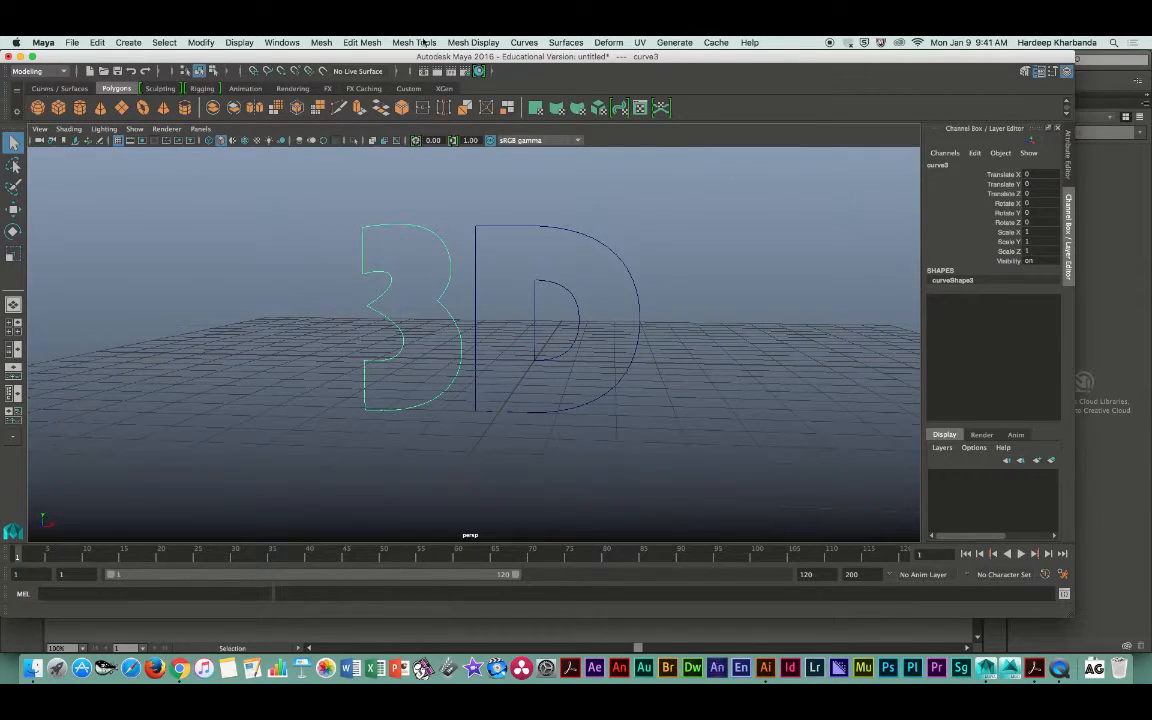
Step: Open the Bevel Plus options for the 3's curve, and move and enlarge the window to show all settings beside the text
{"action": "left_click", "coordinate": [566, 42]}
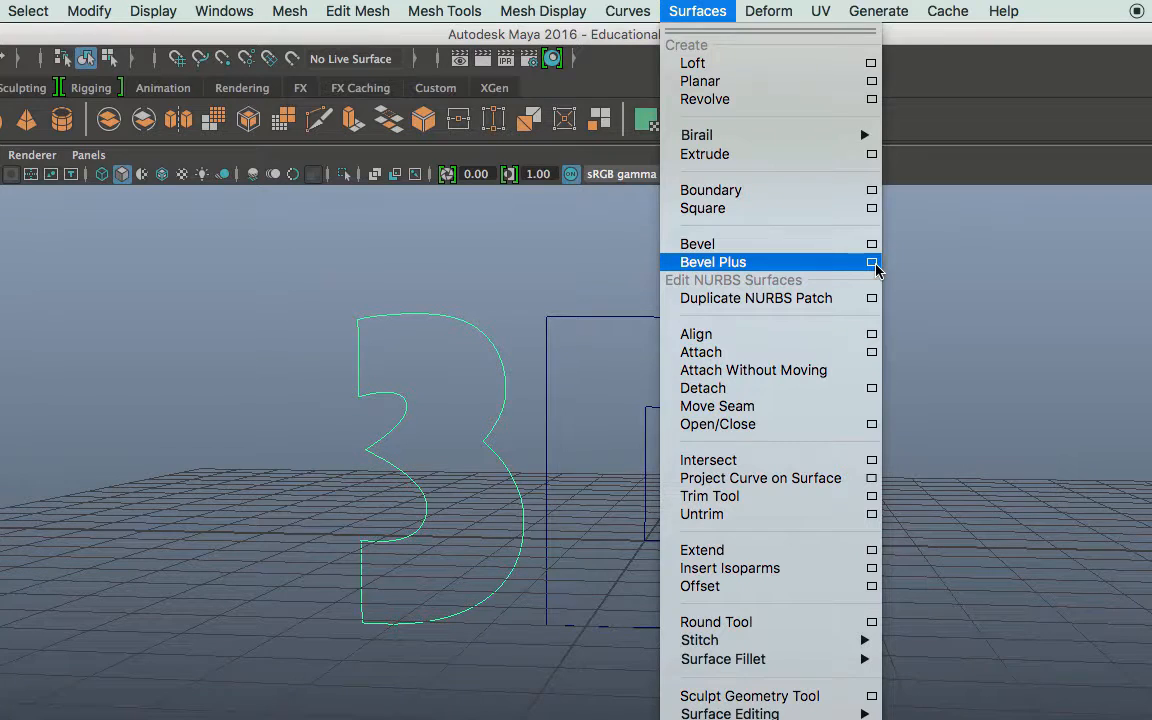
{"action": "left_click", "coordinate": [873, 264]}
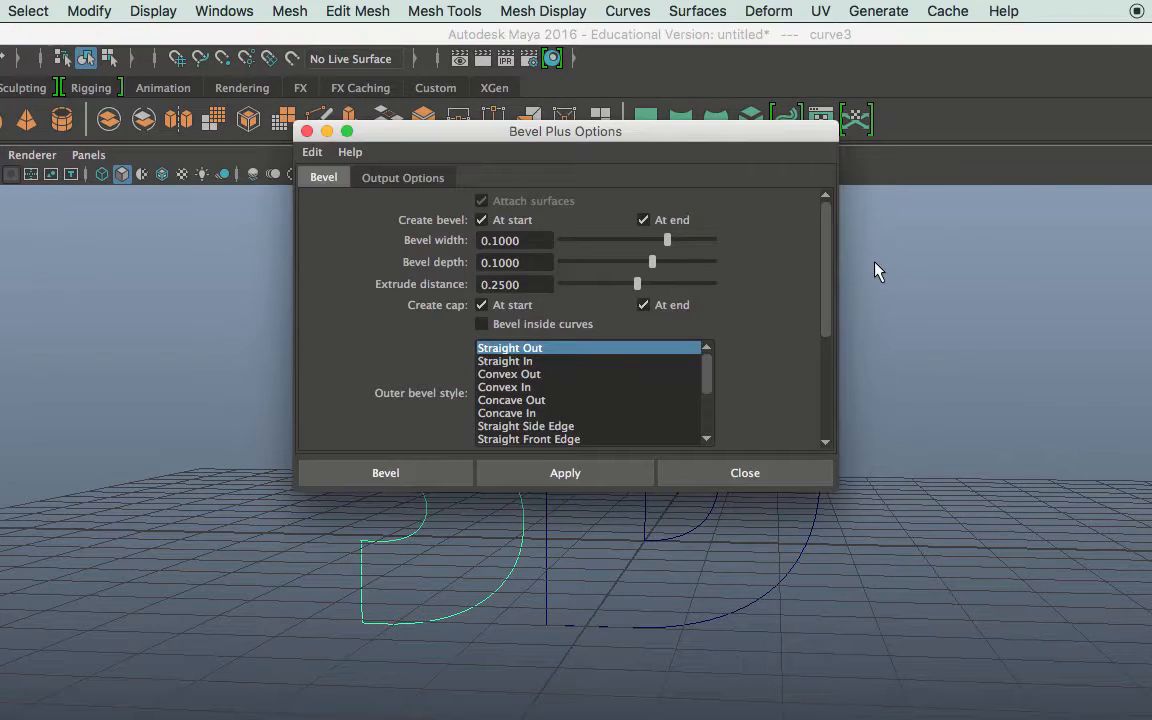
{"action": "left_click_drag", "start_coordinate": [575, 128], "coordinate": [918, 89]}
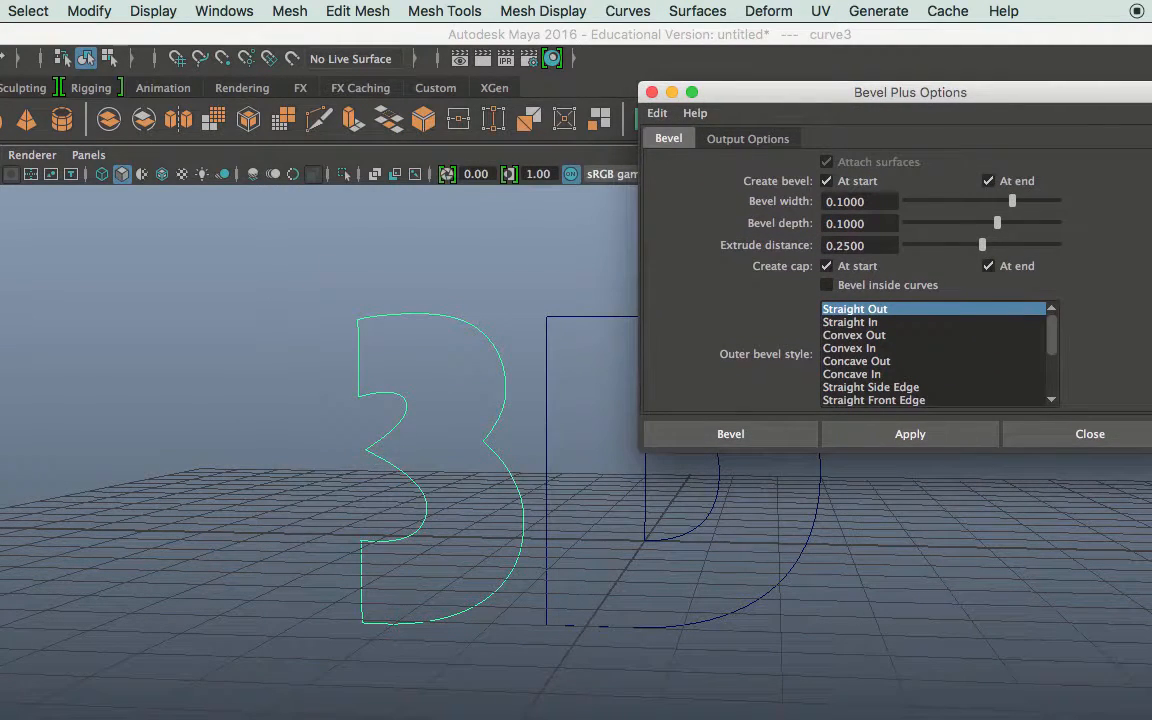
{"action": "left_click_drag", "start_coordinate": [1151, 450], "coordinate": [1151, 661]}
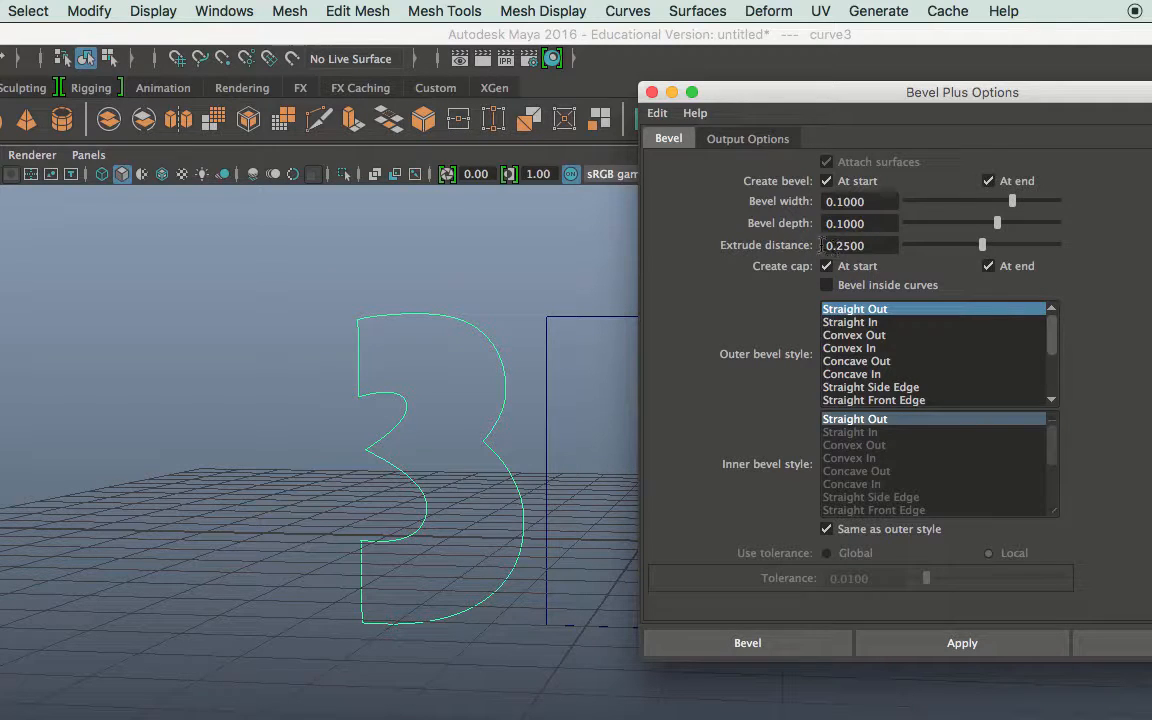
Step: Set the bevel's extrude distance to 1.8 and show its output options
{"action": "left_click", "coordinate": [548, 363], "text": "alt"}
{"action": "left_click_drag", "start_coordinate": [548, 363], "coordinate": [450, 327], "text": "alt"}
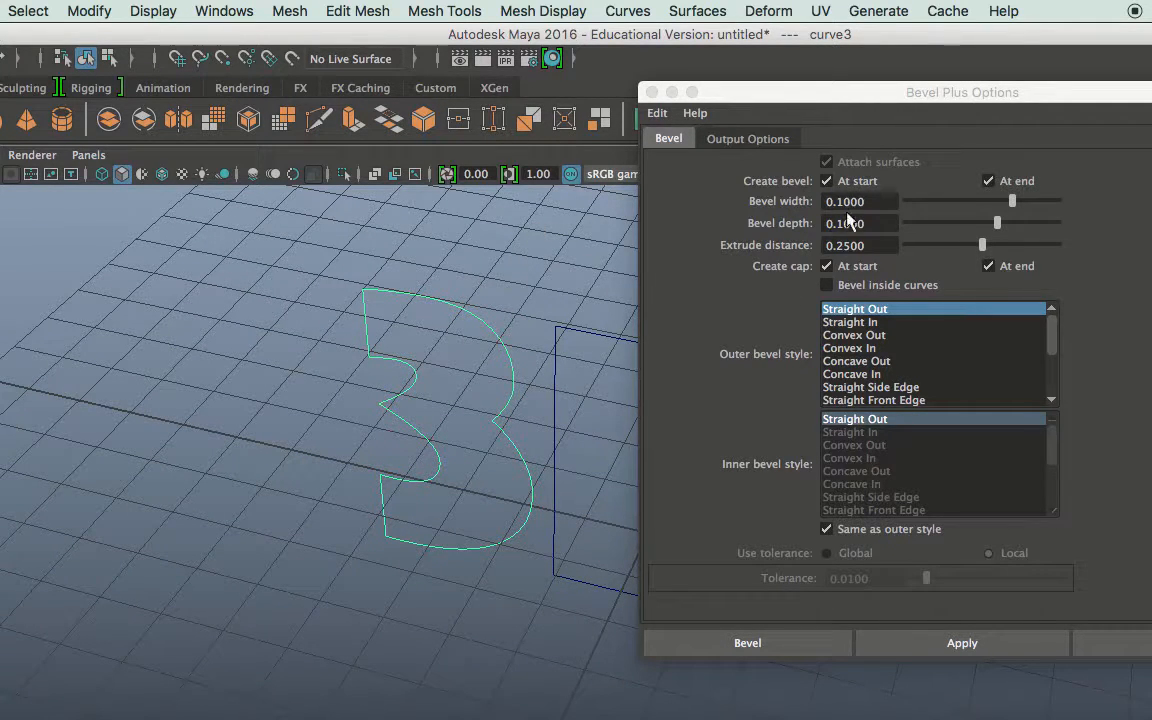
{"action": "left_click_drag", "start_coordinate": [497, 381], "coordinate": [540, 355], "text": "alt"}
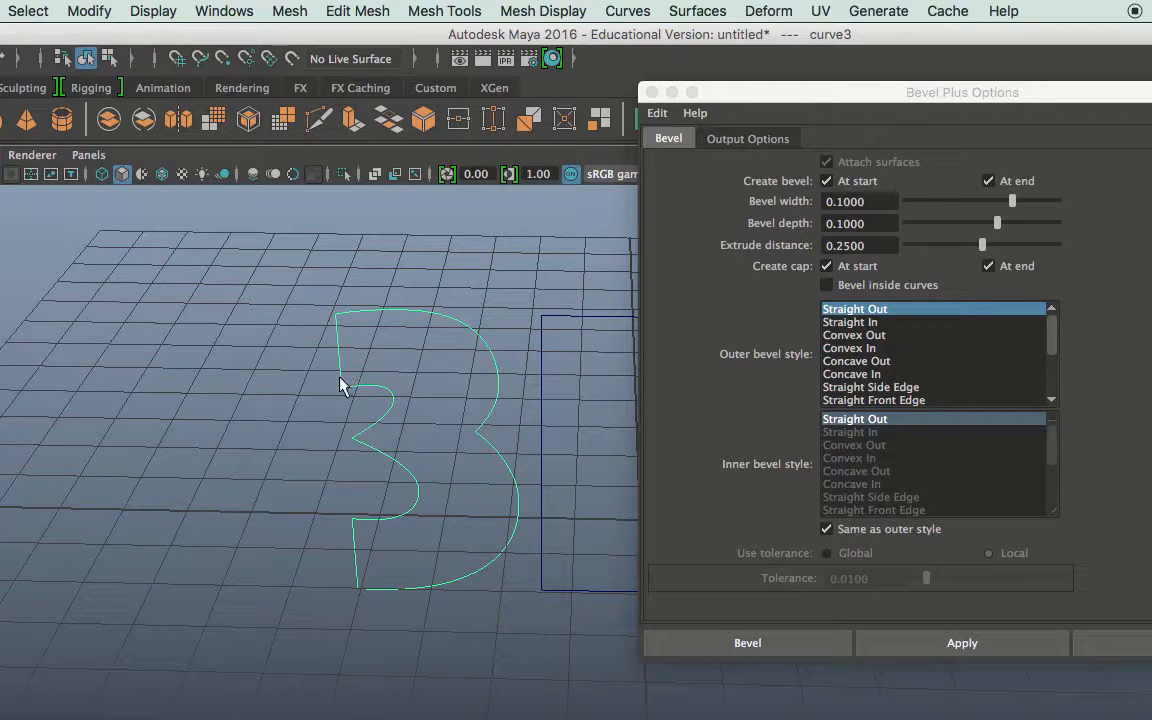
{"action": "left_click_drag", "start_coordinate": [470, 328], "coordinate": [550, 381], "text": "alt"}
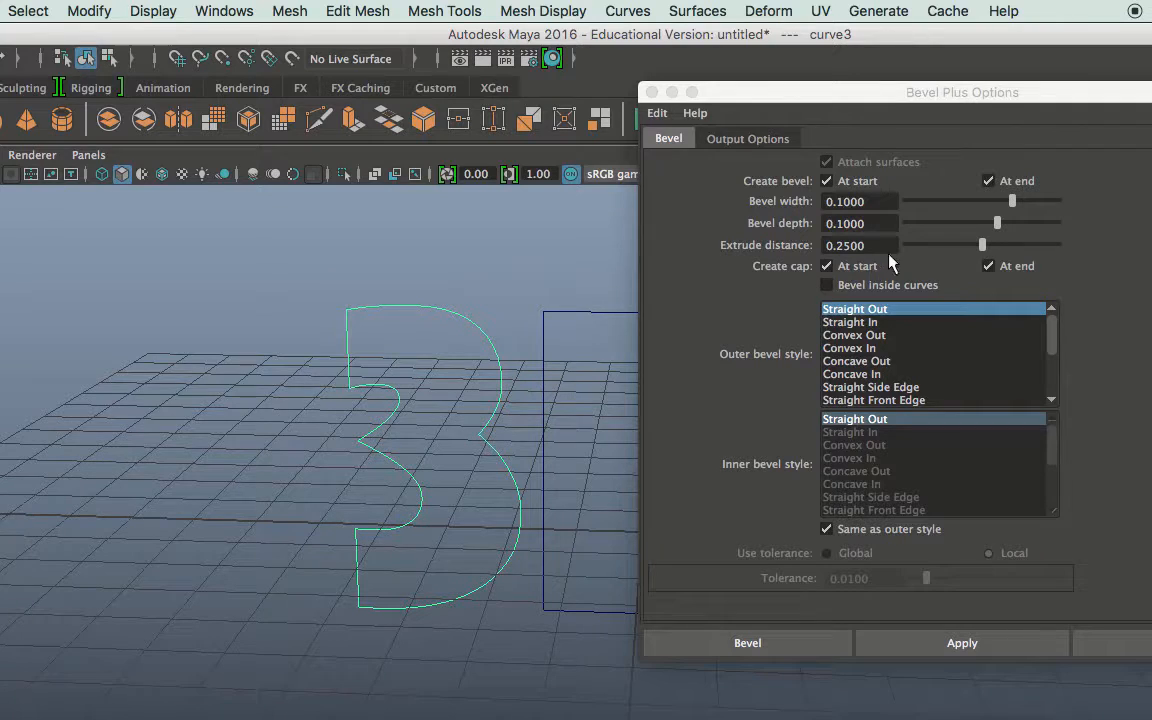
{"action": "left_click", "coordinate": [850, 246]}
{"action": "type", "text": "1.8"}
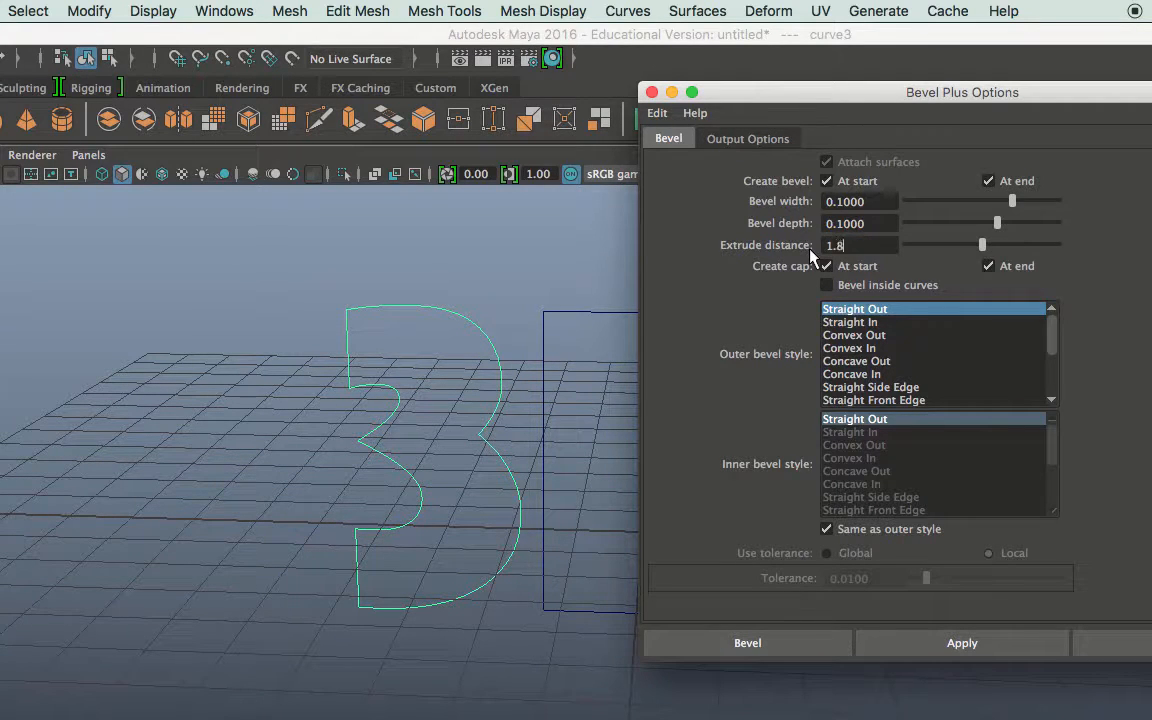
{"action": "left_click", "coordinate": [873, 224]}
{"action": "left_click", "coordinate": [752, 140]}
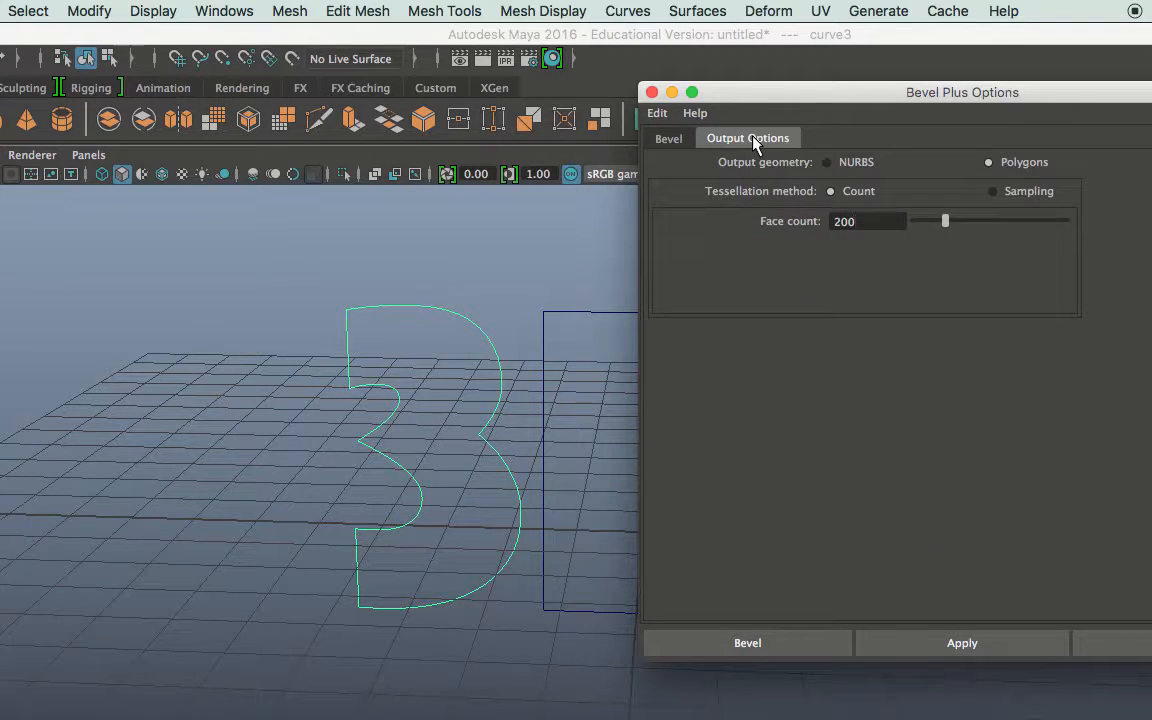
{"action": "left_click_drag", "start_coordinate": [884, 95], "coordinate": [980, 93]}
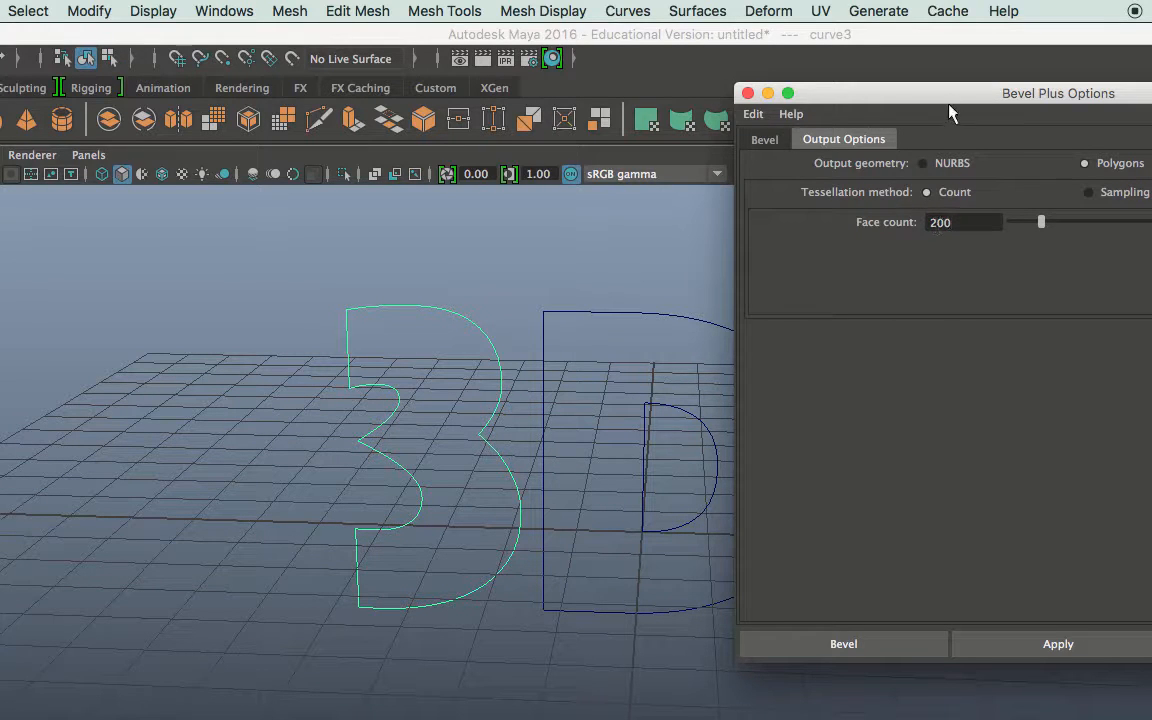
{"action": "left_click_drag", "start_coordinate": [941, 95], "coordinate": [887, 76]}
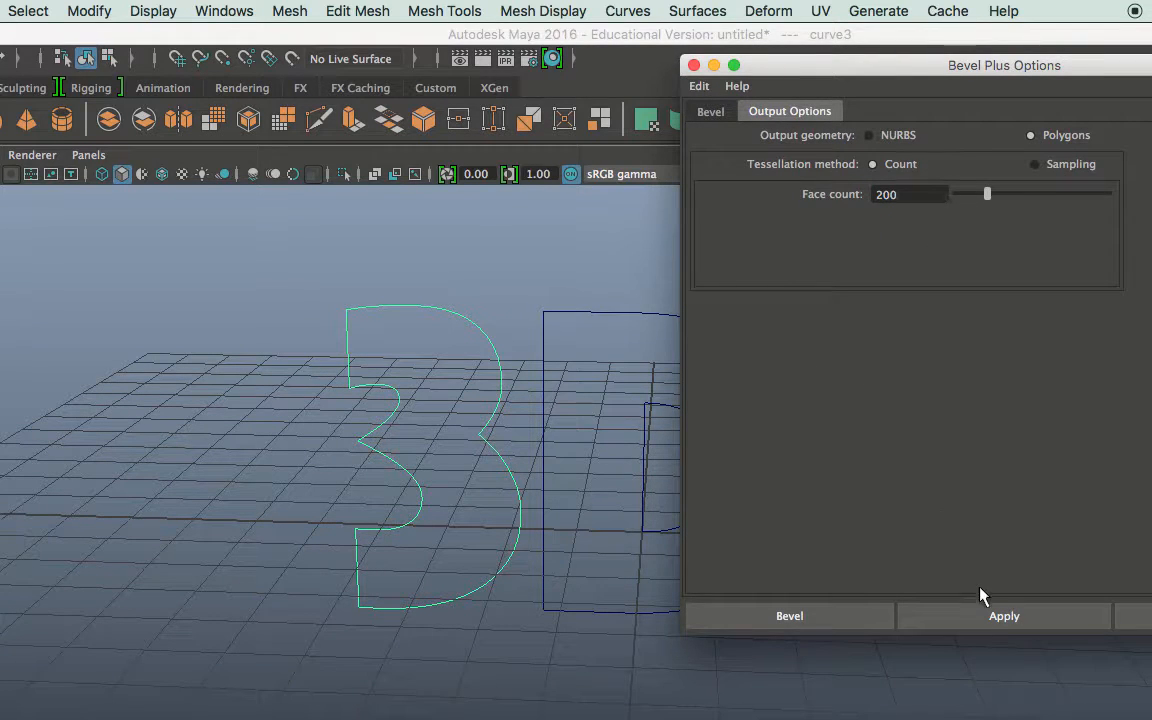
Step: Apply the polygon bevel to the 3 with a face count of 200, and examine its curved edges up close
{"action": "left_click", "coordinate": [988, 615]}
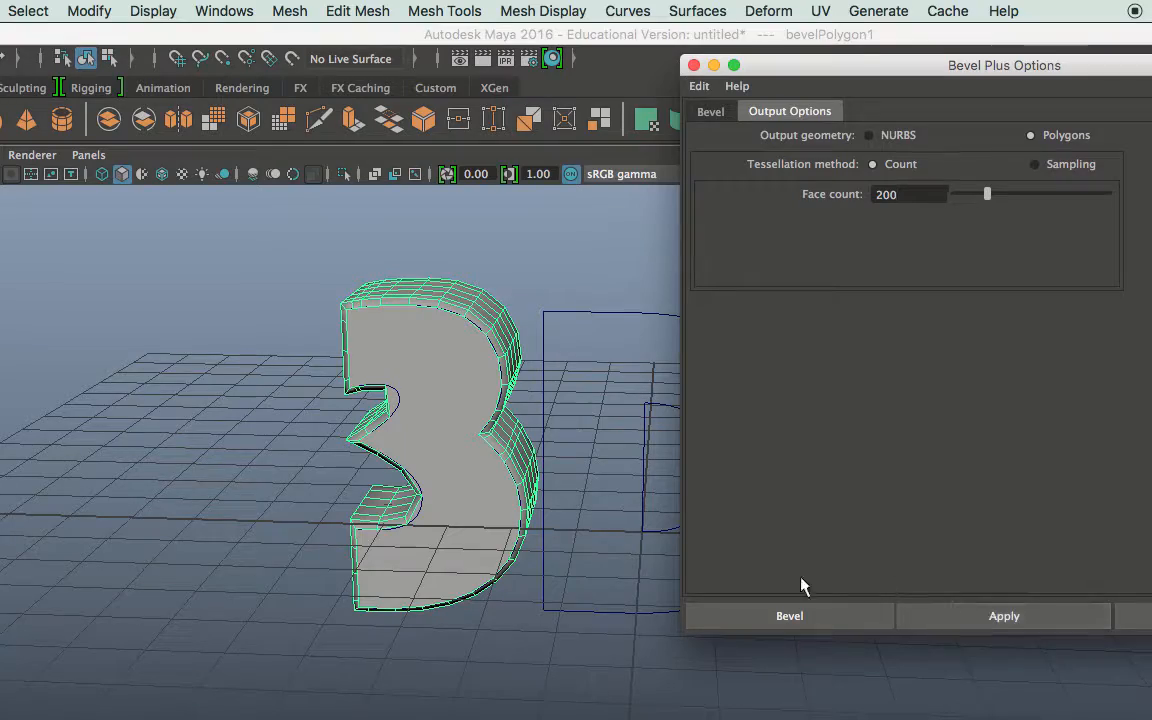
{"action": "left_click_drag", "start_coordinate": [494, 509], "coordinate": [528, 469], "text": "alt"}
{"action": "right_click_drag", "start_coordinate": [504, 450], "coordinate": [668, 620], "text": "alt"}
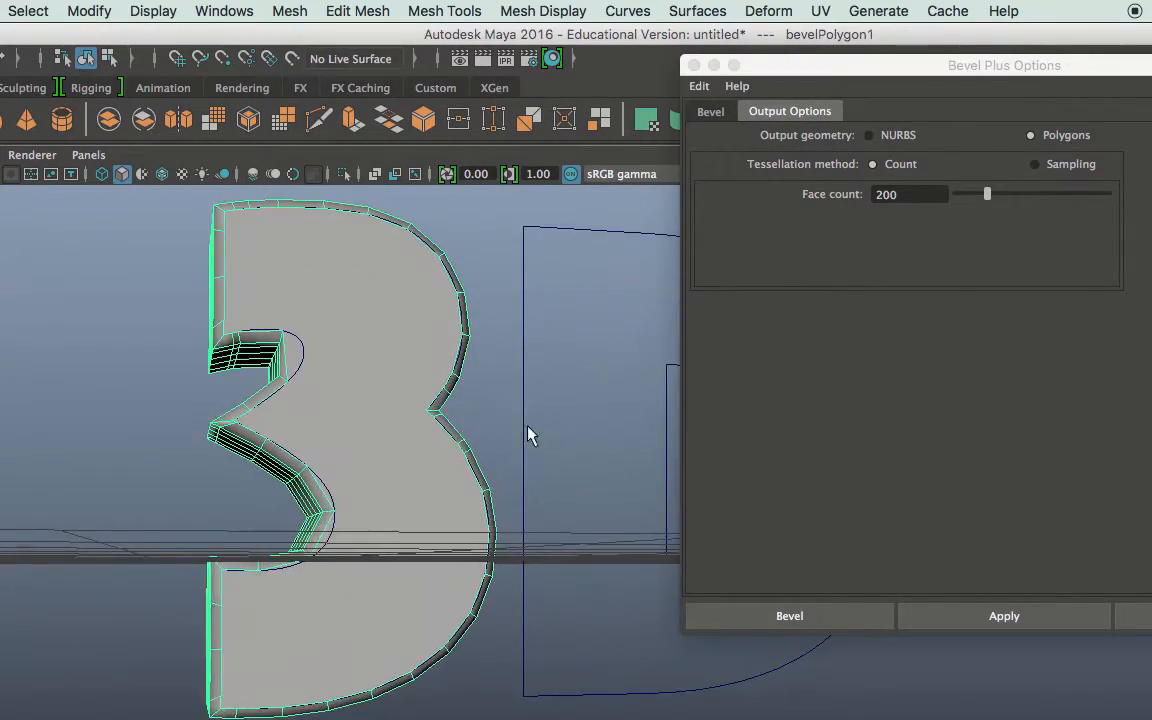
{"action": "right_click_drag", "start_coordinate": [527, 432], "coordinate": [590, 500], "text": "alt"}
{"action": "middle_click_drag", "start_coordinate": [512, 417], "coordinate": [646, 567], "text": "alt"}
{"action": "right_click_drag", "start_coordinate": [530, 440], "coordinate": [653, 596], "text": "alt"}
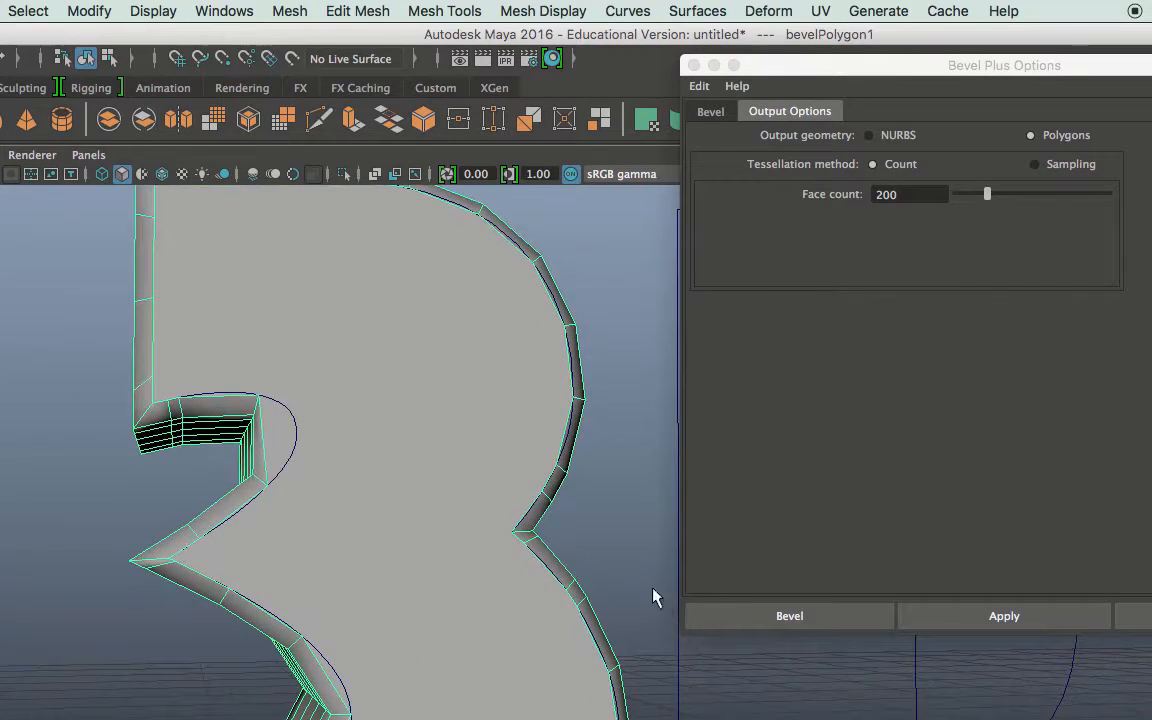
{"action": "right_click_drag", "start_coordinate": [537, 467], "coordinate": [596, 540], "text": "alt"}
{"action": "middle_click_drag", "start_coordinate": [569, 502], "coordinate": [670, 552], "text": "alt"}
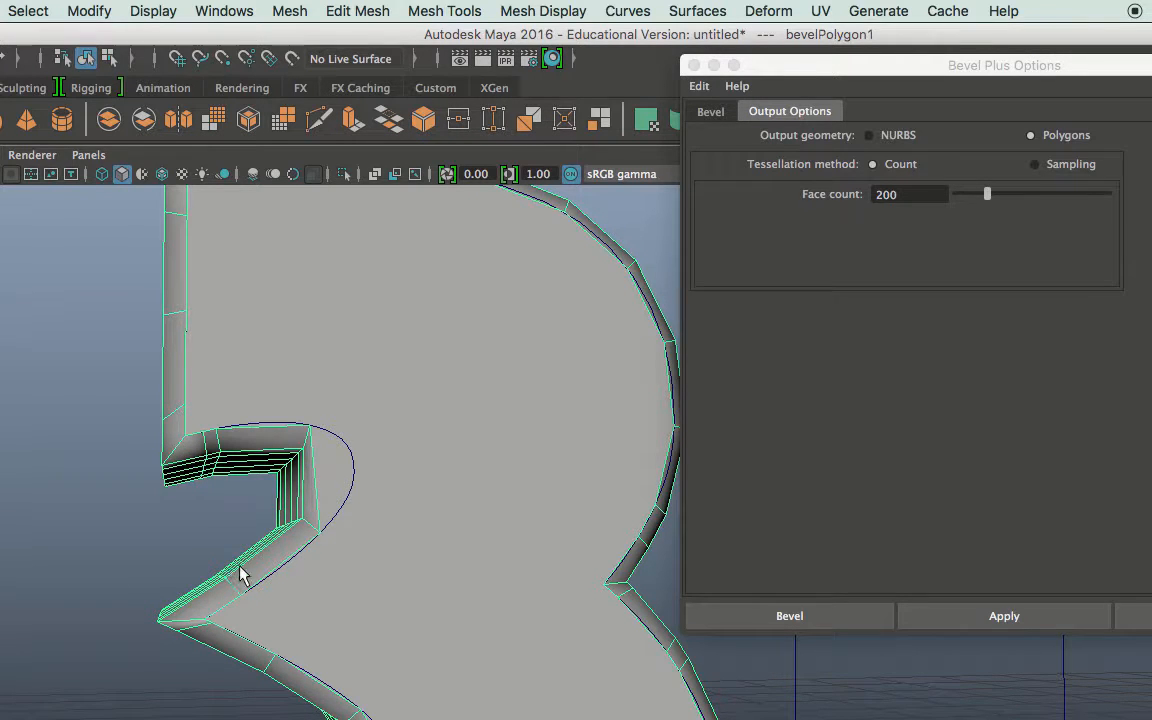
{"action": "scroll", "coordinate": [430, 420], "scroll_direction": "down", "scroll_amount": 10}
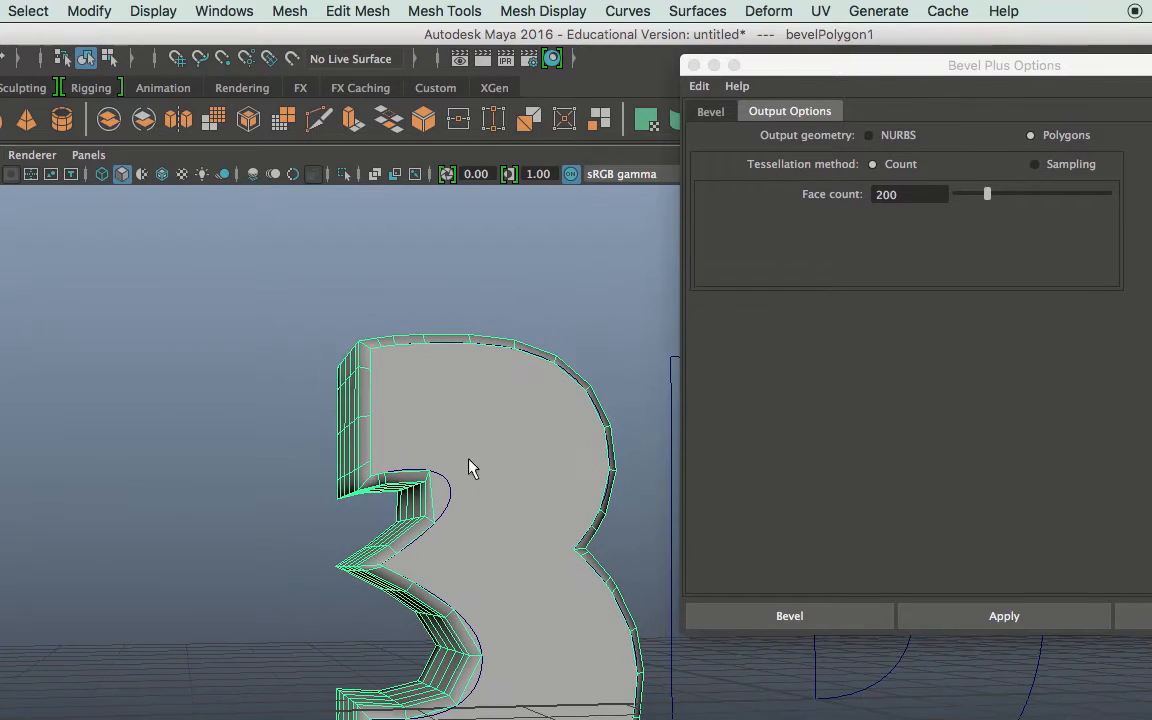
{"action": "scroll", "coordinate": [418, 421], "scroll_direction": "down", "scroll_amount": 2}
Step: Undo the bevel on the 3, try it again with a face count of 906, and undo that too
{"action": "key", "text": "ctrl+z"}
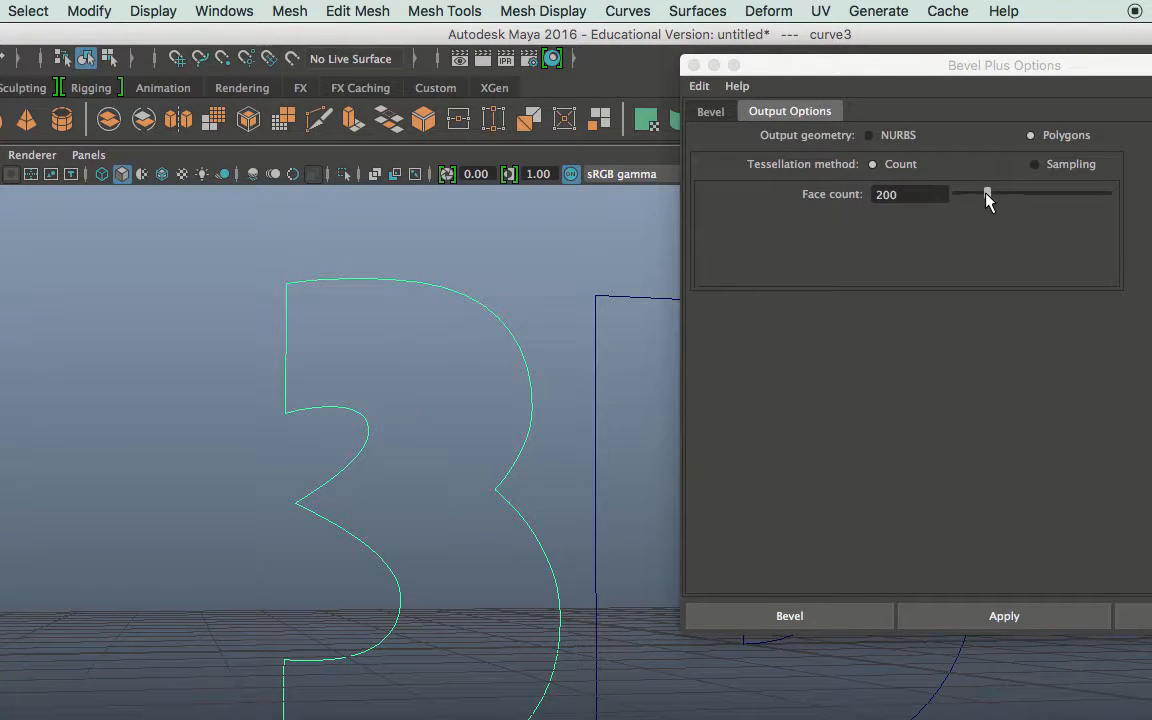
{"action": "left_click_drag", "start_coordinate": [989, 195], "coordinate": [1094, 195]}
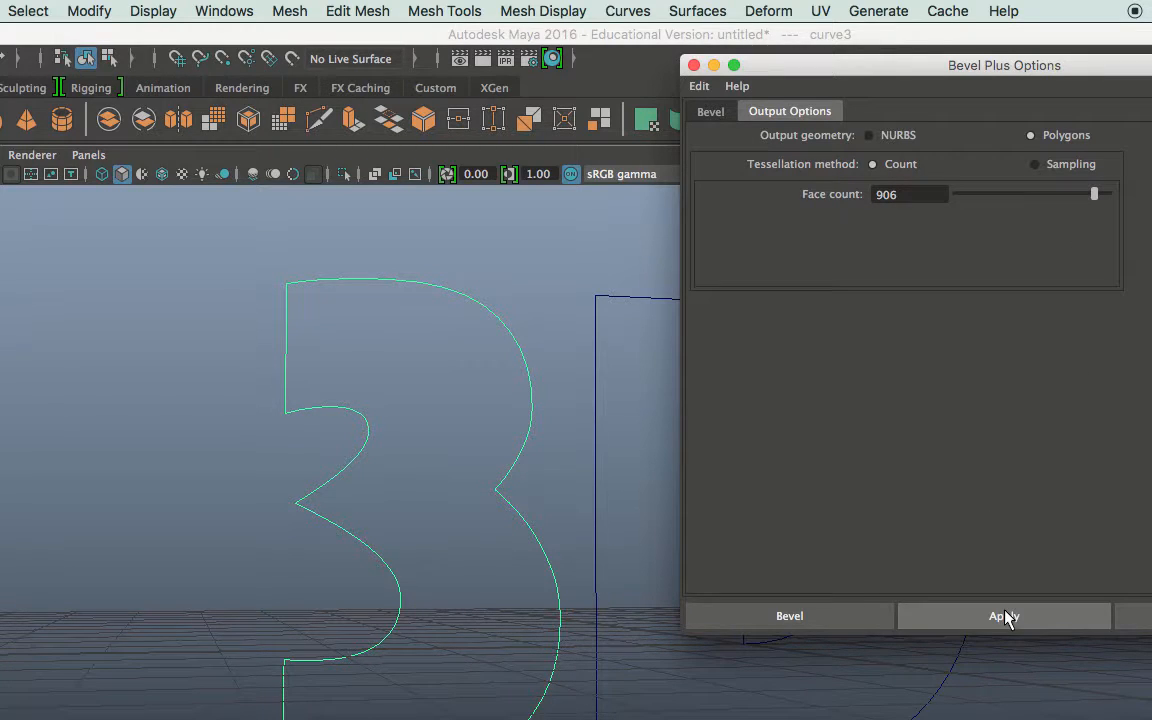
{"action": "left_click", "coordinate": [1004, 616]}
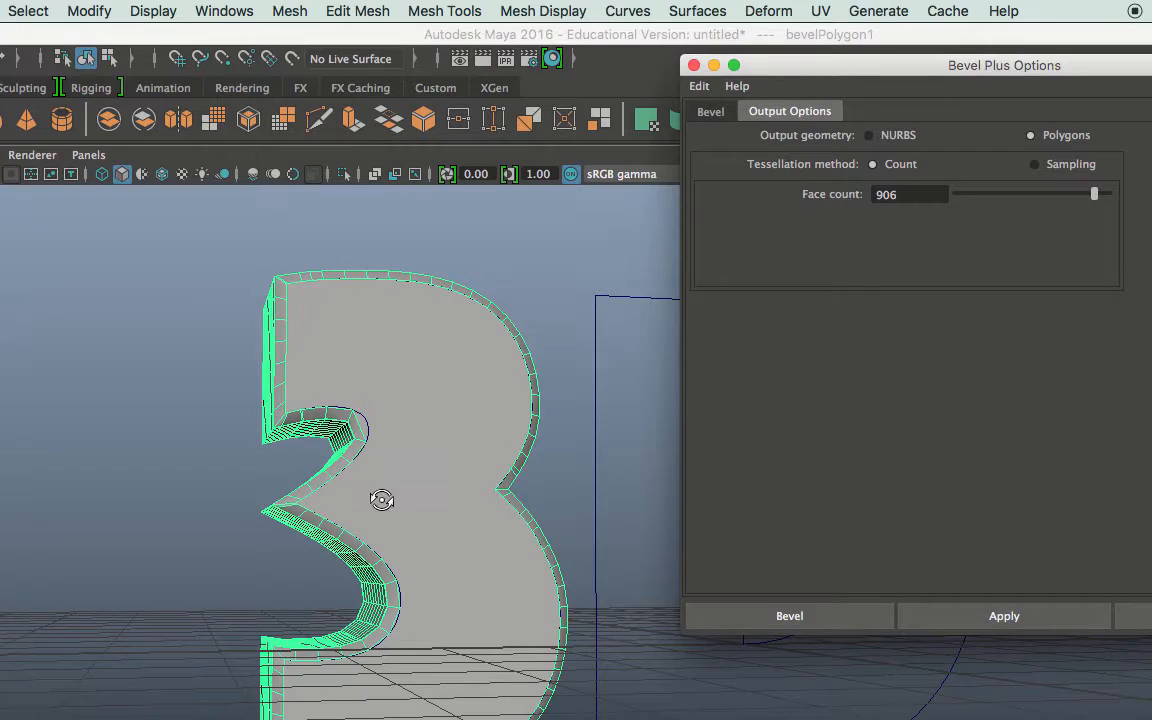
{"action": "left_click_drag", "start_coordinate": [382, 499], "coordinate": [358, 500], "text": "alt"}
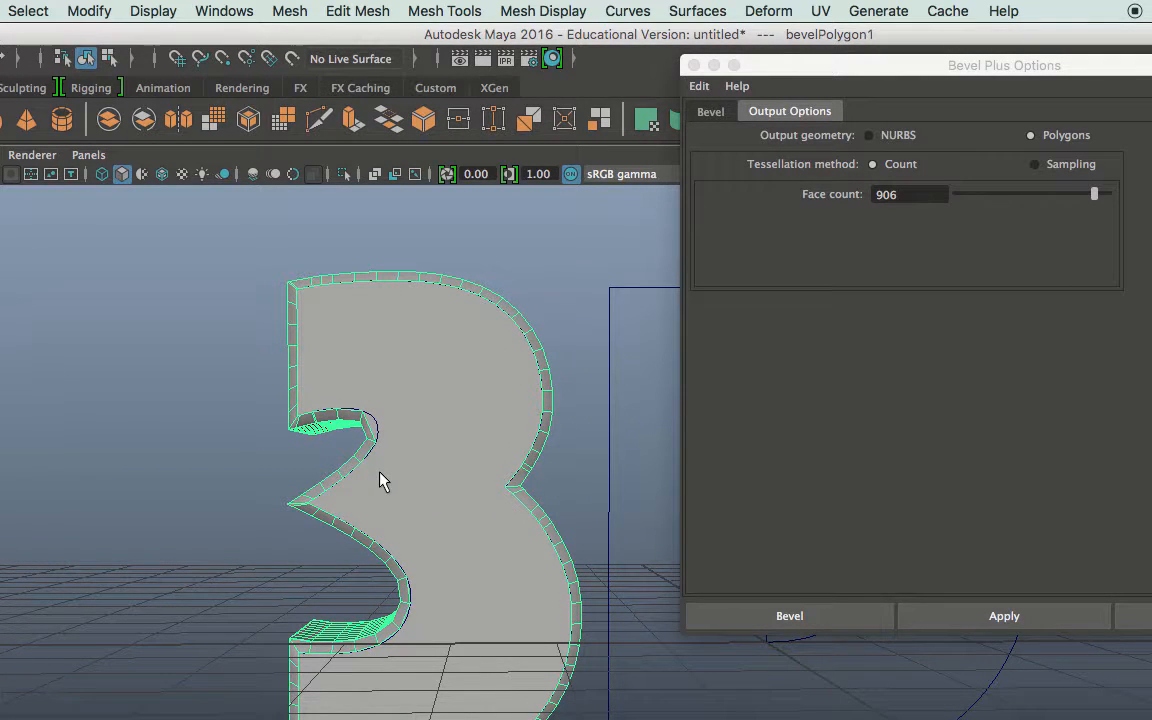
{"action": "key", "text": "ctrl+z"}
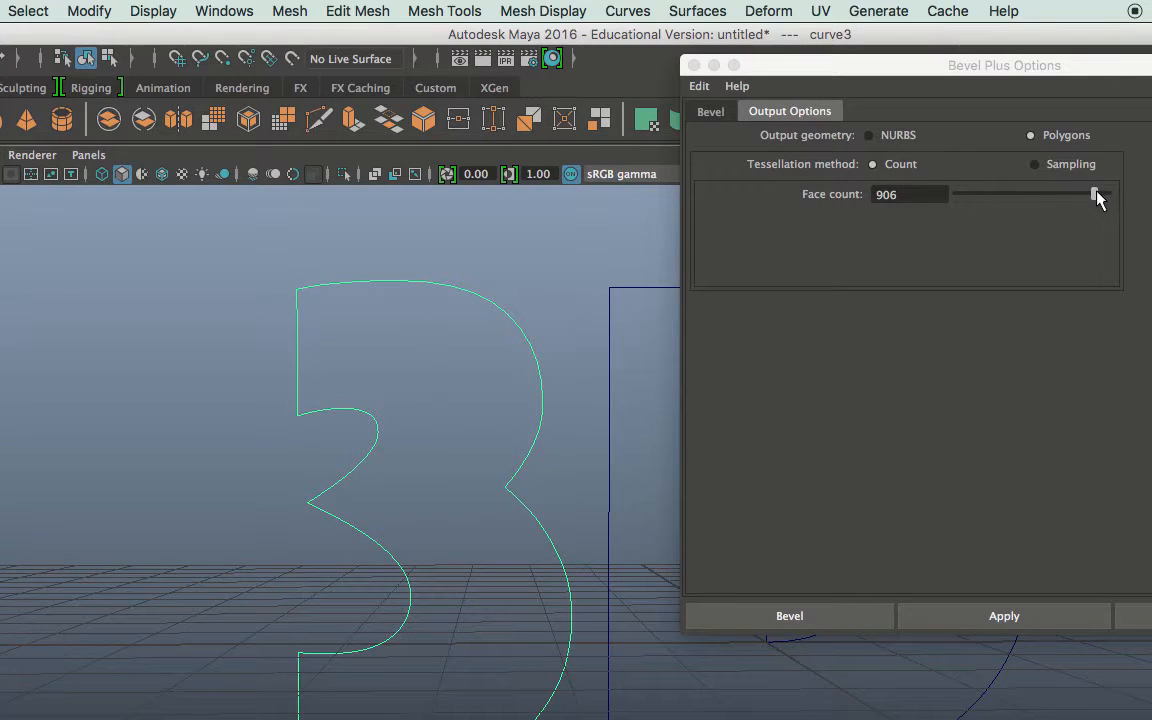
Step: Set the face count to 1000, apply the bevel to the 3, and check the solid from several angles
{"action": "left_click_drag", "start_coordinate": [1096, 195], "coordinate": [1122, 197]}
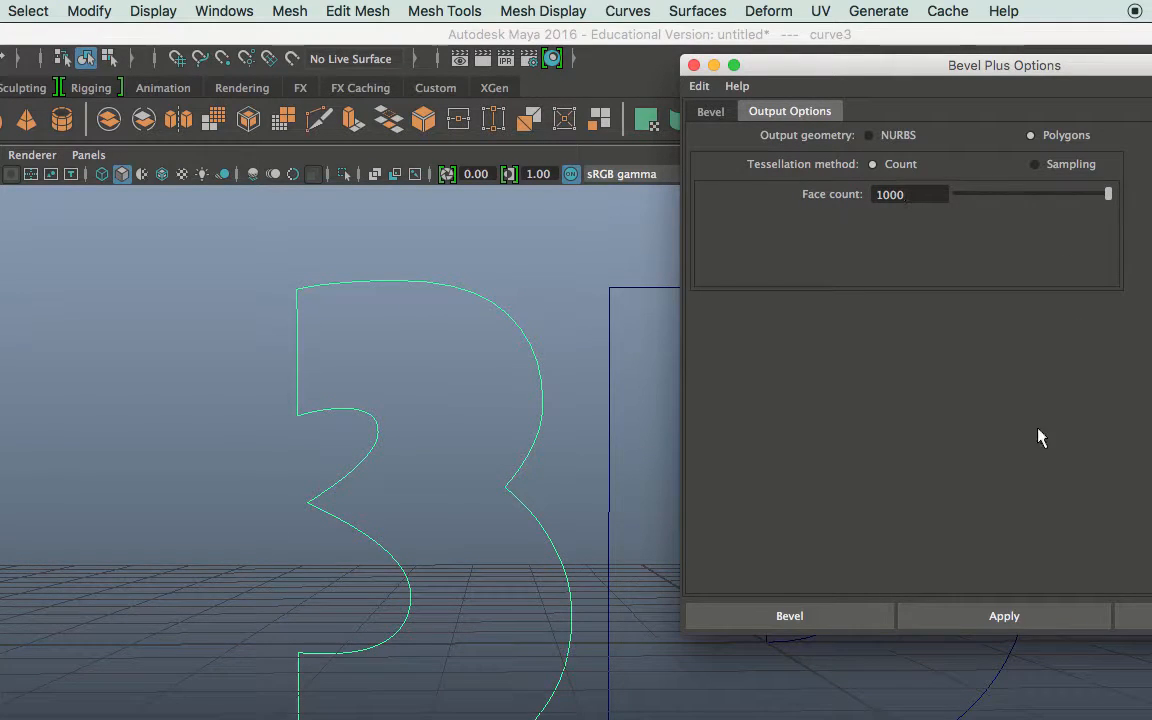
{"action": "left_click", "coordinate": [952, 622]}
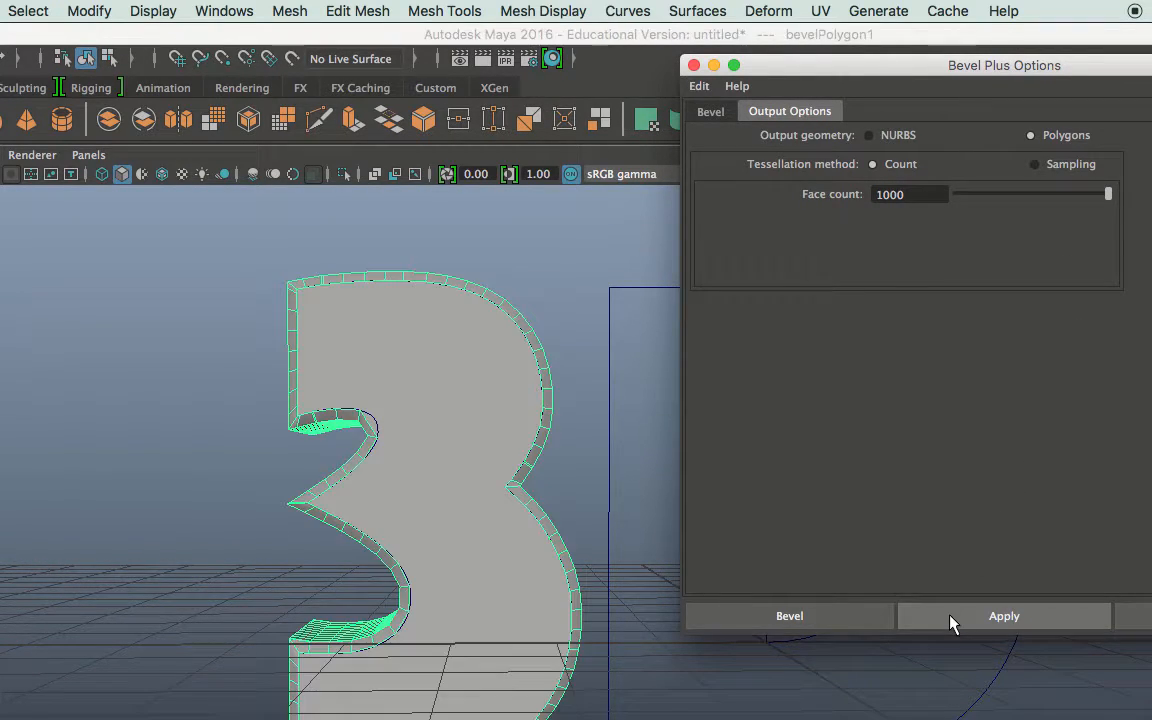
{"action": "left_click_drag", "start_coordinate": [540, 522], "coordinate": [437, 471], "text": "alt"}
{"action": "left_click_drag", "start_coordinate": [340, 420], "coordinate": [431, 429], "text": "alt"}
{"action": "right_click_drag", "start_coordinate": [618, 457], "coordinate": [435, 296], "text": "alt"}
{"action": "right_click_drag", "start_coordinate": [486, 364], "coordinate": [432, 301], "text": "alt"}
{"action": "right_click_drag", "start_coordinate": [520, 355], "coordinate": [481, 316], "text": "alt"}
{"action": "left_click_drag", "start_coordinate": [481, 316], "coordinate": [600, 370], "text": "alt"}
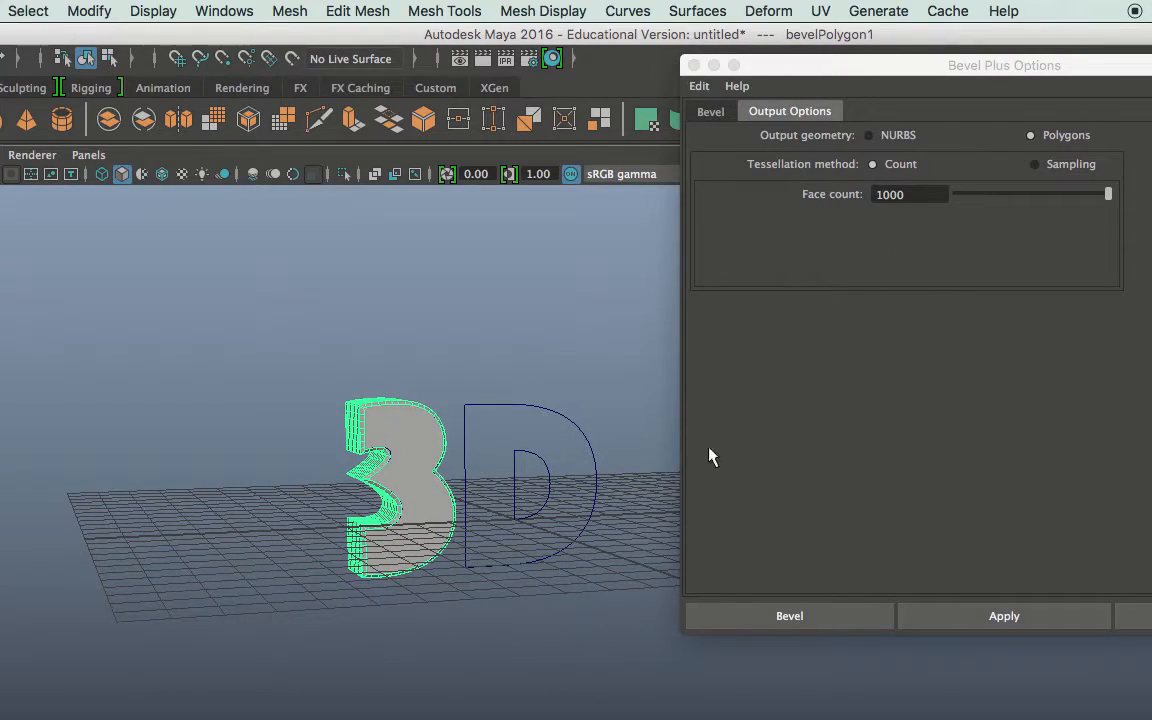
Step: Set the bevel's face count to 1500 and undo the existing bevel on the 3
{"action": "left_click_drag", "start_coordinate": [445, 503], "coordinate": [553, 477], "text": "alt"}
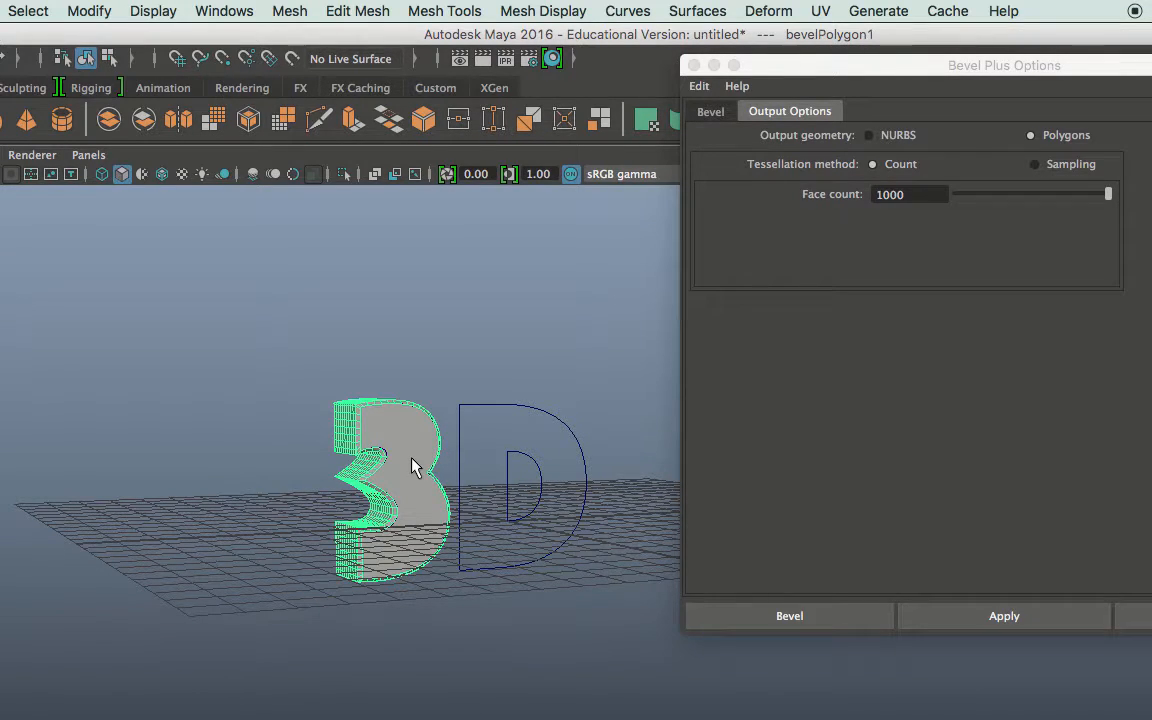
{"action": "left_click", "coordinate": [918, 195]}
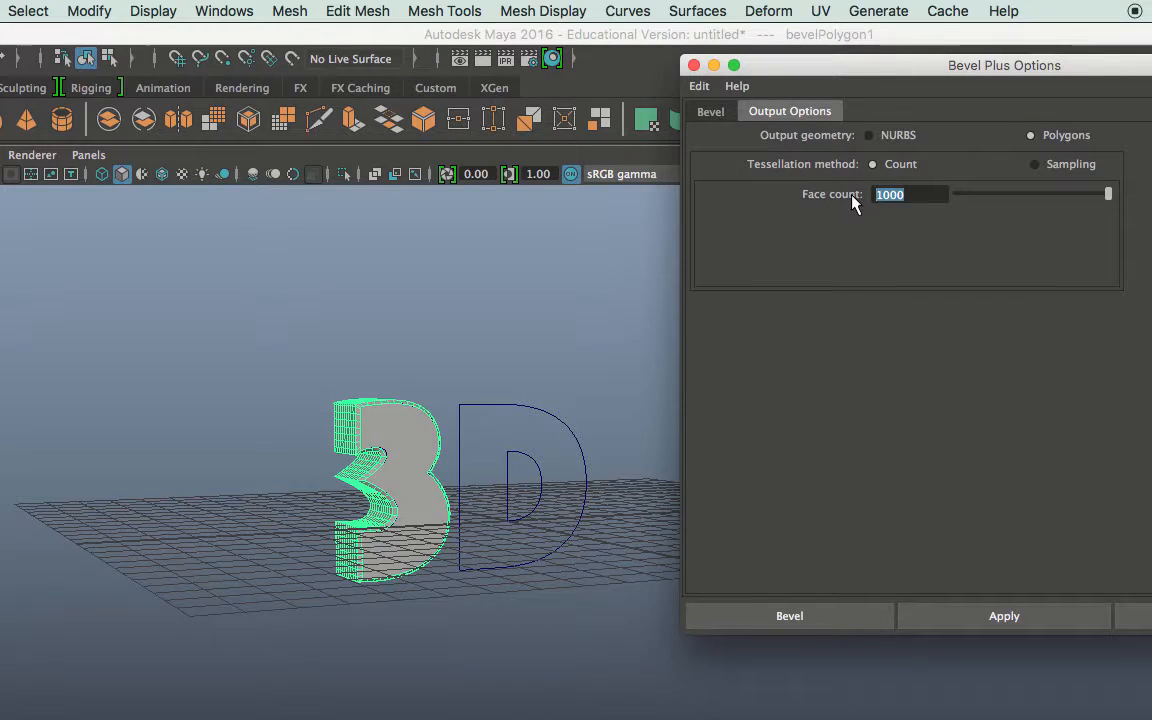
{"action": "type", "text": "1500"}
{"action": "key", "text": "Return"}
{"action": "right_click_drag", "start_coordinate": [491, 342], "coordinate": [612, 538], "text": "alt"}
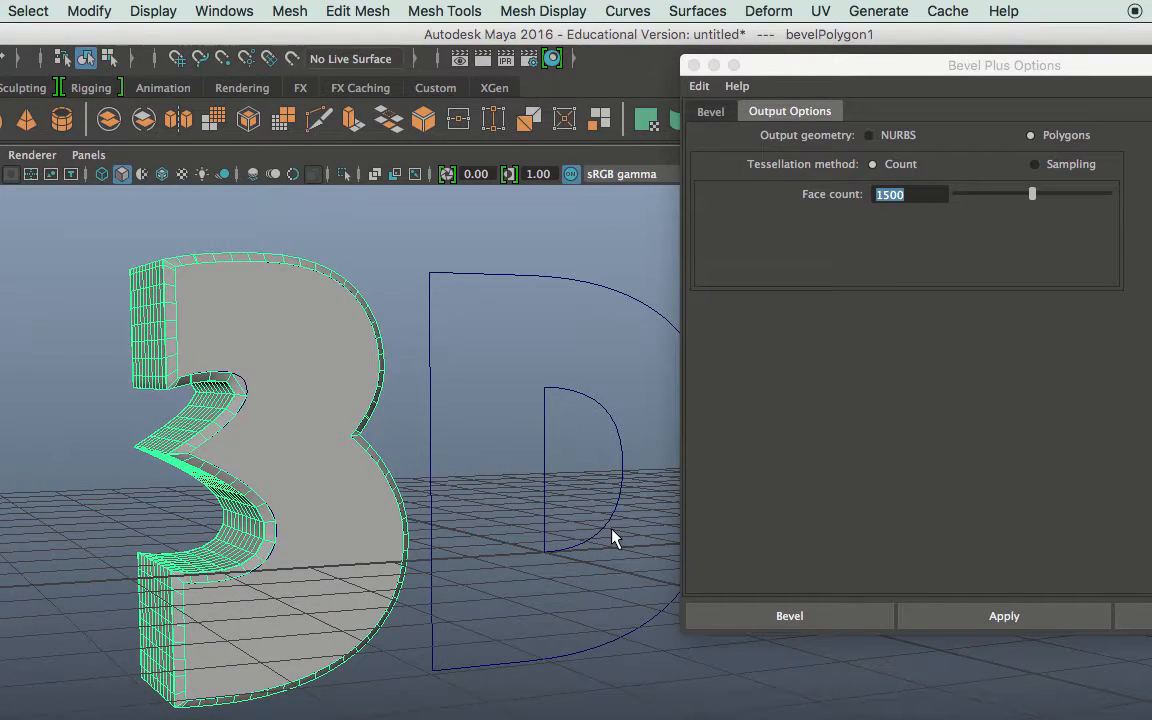
{"action": "key", "text": "ctrl+z"}
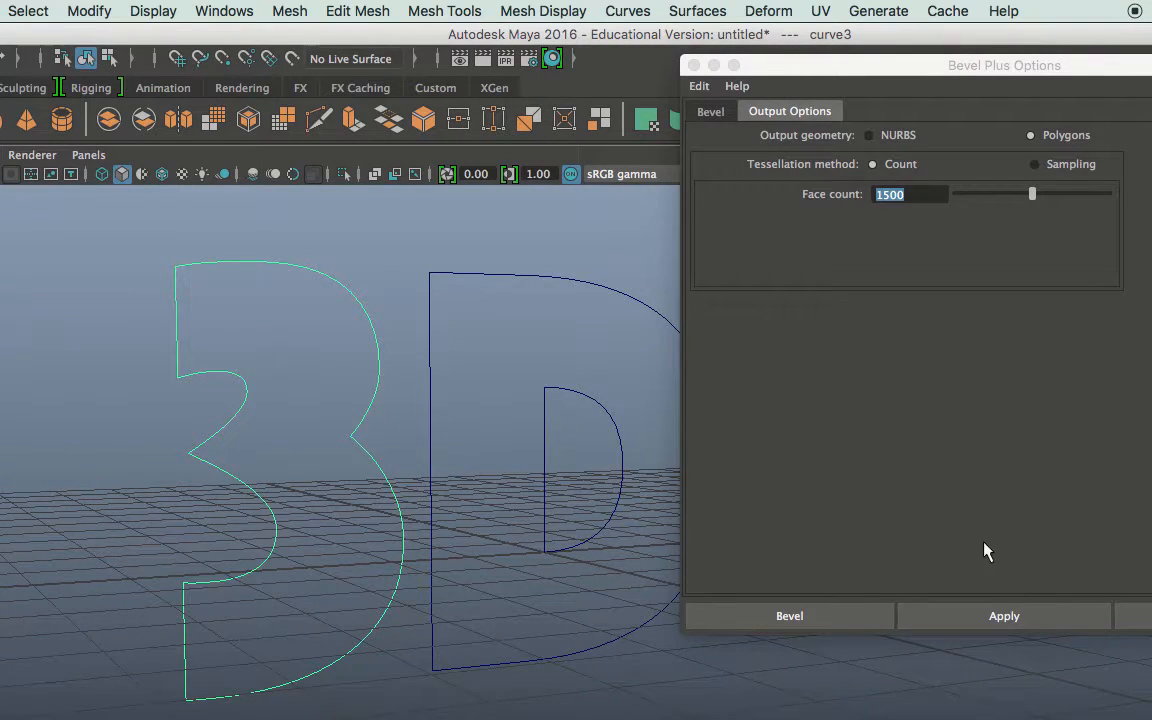
Step: Apply the polygon bevel to the 3's curve again and inspect its front edge and side faces from several angles
{"action": "left_click", "coordinate": [1003, 616]}
{"action": "left_click_drag", "start_coordinate": [374, 454], "coordinate": [310, 406], "text": "alt"}
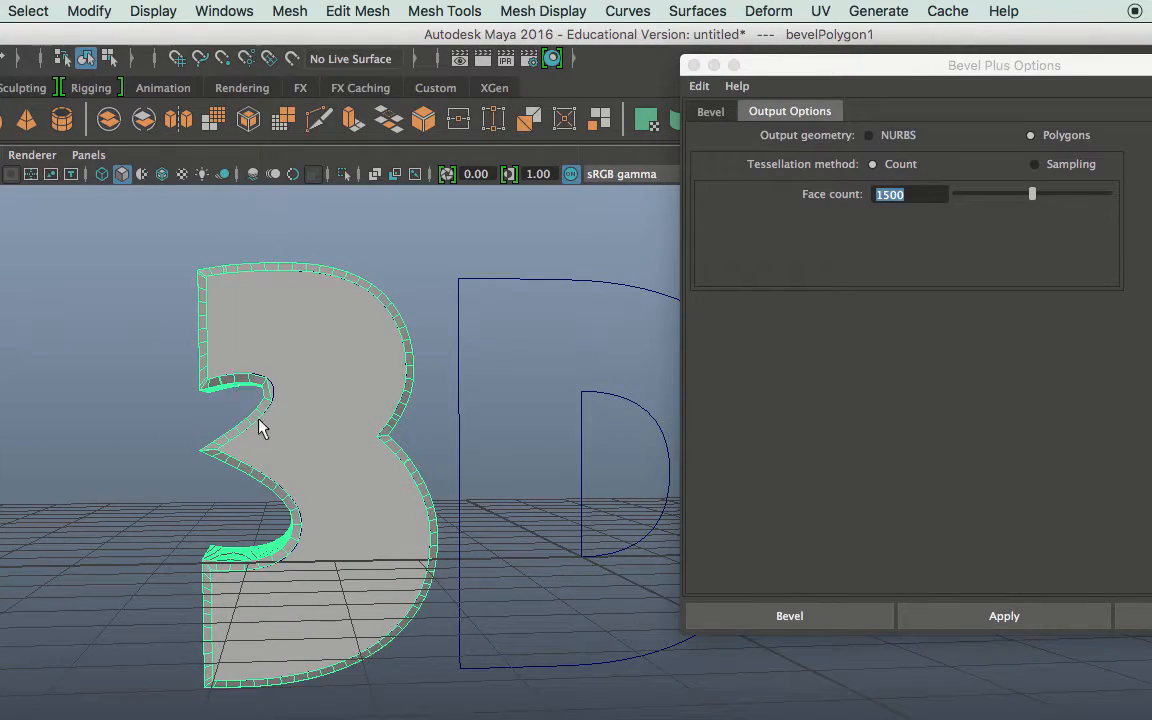
{"action": "left_click_drag", "start_coordinate": [342, 411], "coordinate": [419, 411], "text": "alt"}
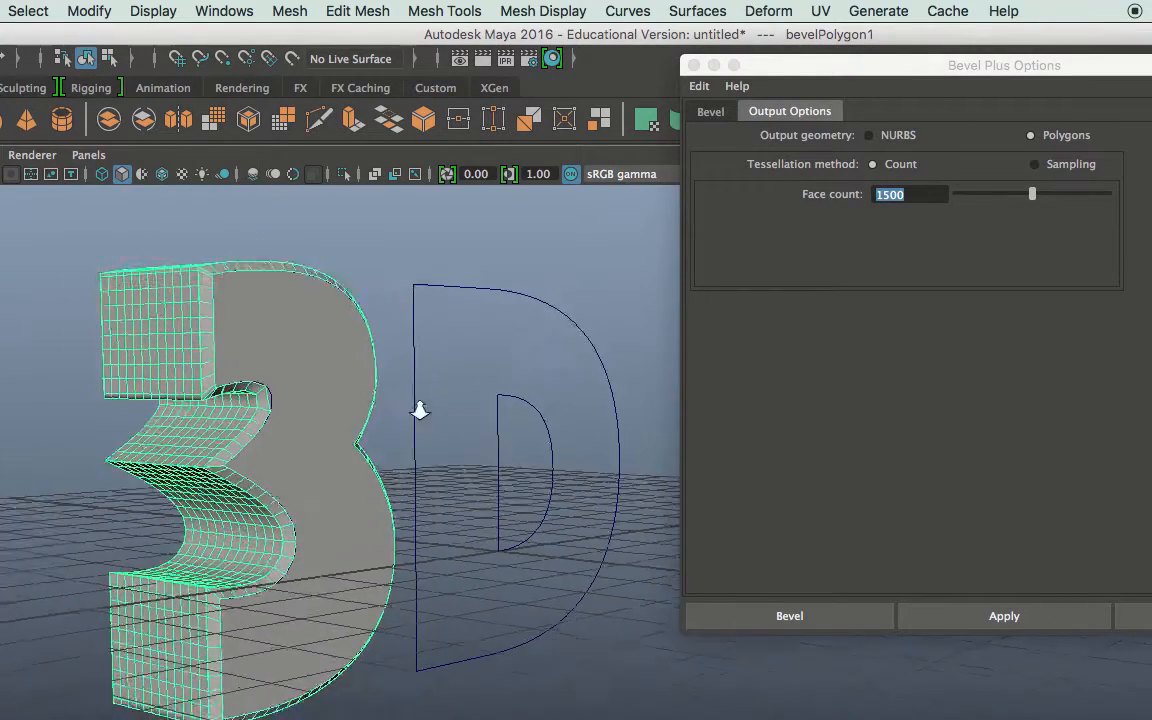
{"action": "scroll", "coordinate": [419, 411], "scroll_direction": "down", "scroll_amount": 6}
{"action": "mouse_move", "coordinate": [504, 454]}
{"action": "left_mouse_down", "text": "alt"}
{"action": "mouse_move", "coordinate": [458, 386]}
{"action": "mouse_move", "coordinate": [501, 432]}
{"action": "mouse_move", "coordinate": [411, 411]}
{"action": "mouse_move", "coordinate": [499, 445]}
{"action": "left_mouse_up", "text": "alt"}
{"action": "middle_click_drag", "start_coordinate": [499, 445], "coordinate": [468, 491], "text": "alt"}
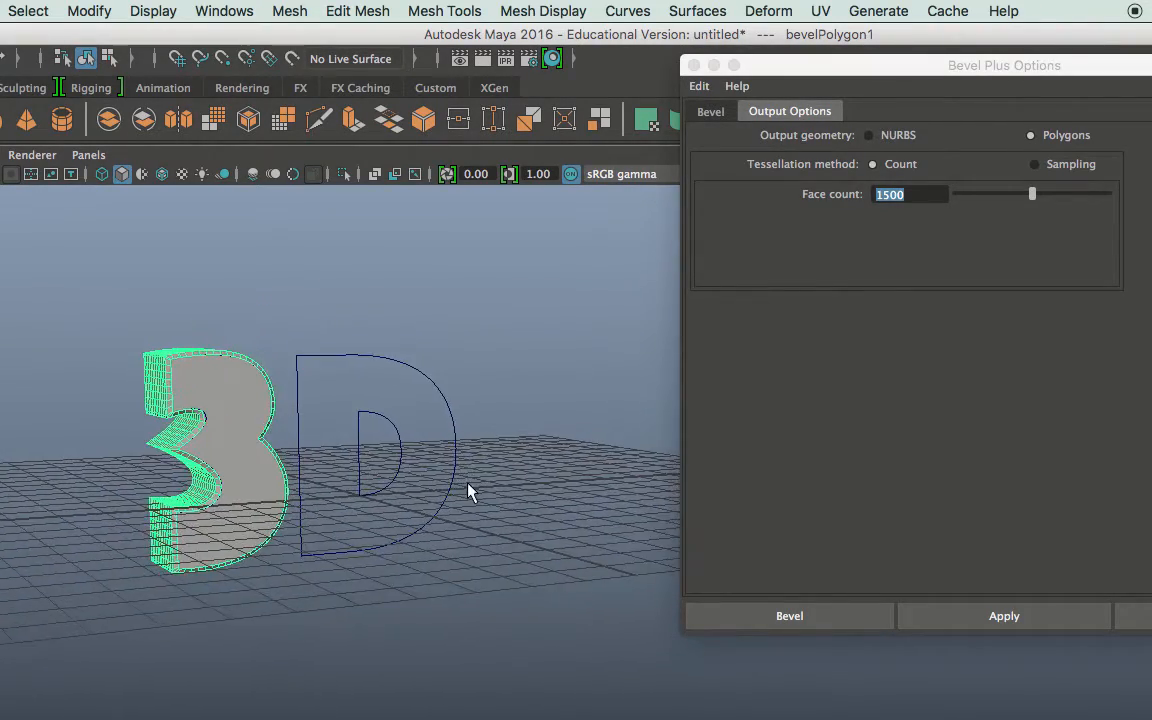
{"action": "right_click_drag", "start_coordinate": [468, 491], "coordinate": [540, 515], "text": "alt"}
{"action": "left_click_drag", "start_coordinate": [484, 484], "coordinate": [550, 473], "text": "alt"}
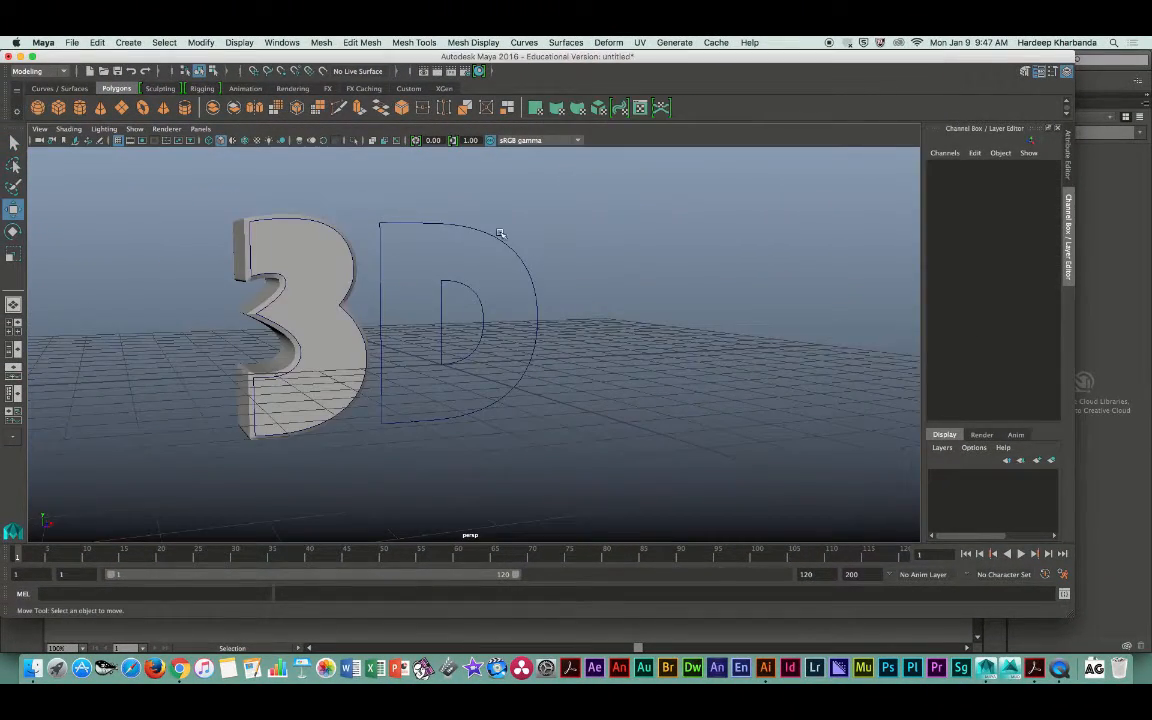
Step: Apply Bevel Plus to the D's outer and inner curves together, outer curve first, and check the finished letters from another angle
{"action": "left_click", "coordinate": [483, 231]}
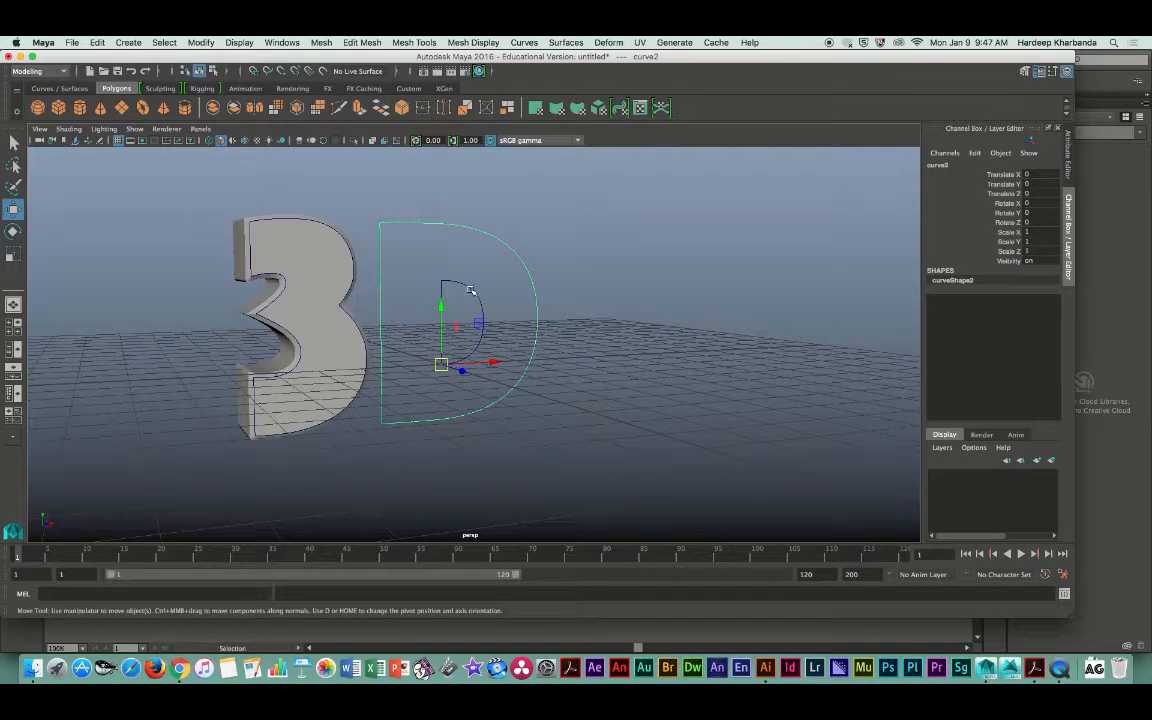
{"action": "left_click", "coordinate": [512, 236], "text": "shift"}
{"action": "left_click", "coordinate": [565, 42]}
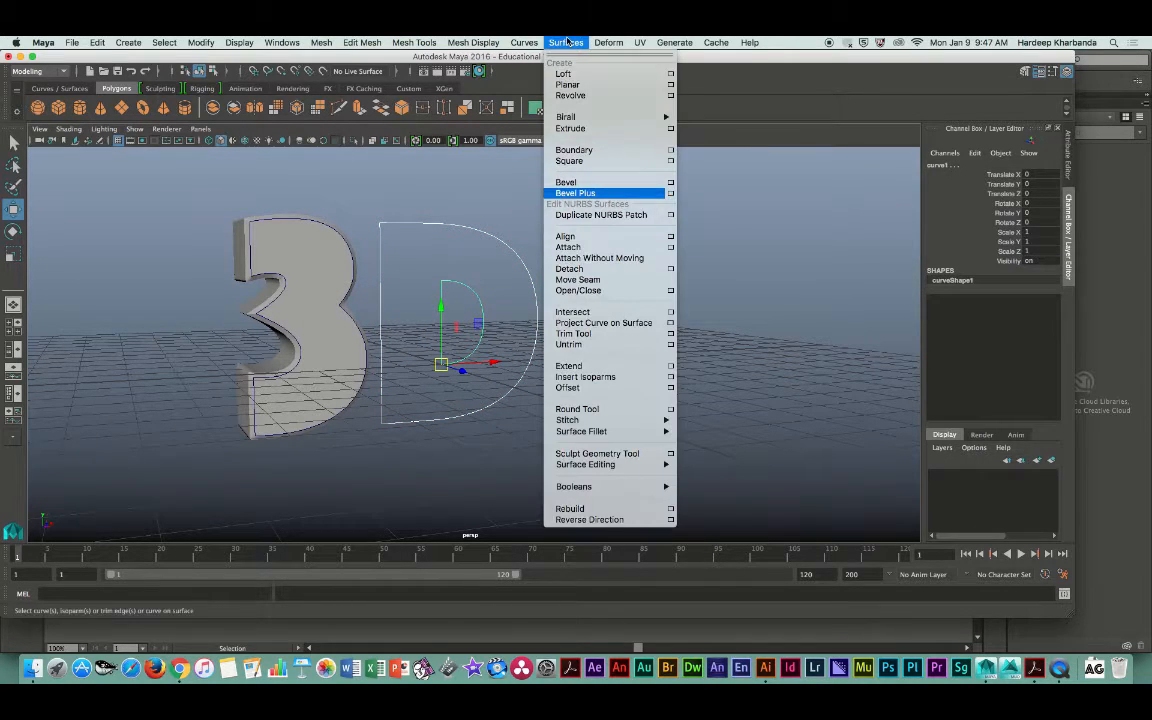
{"action": "left_click", "coordinate": [613, 196]}
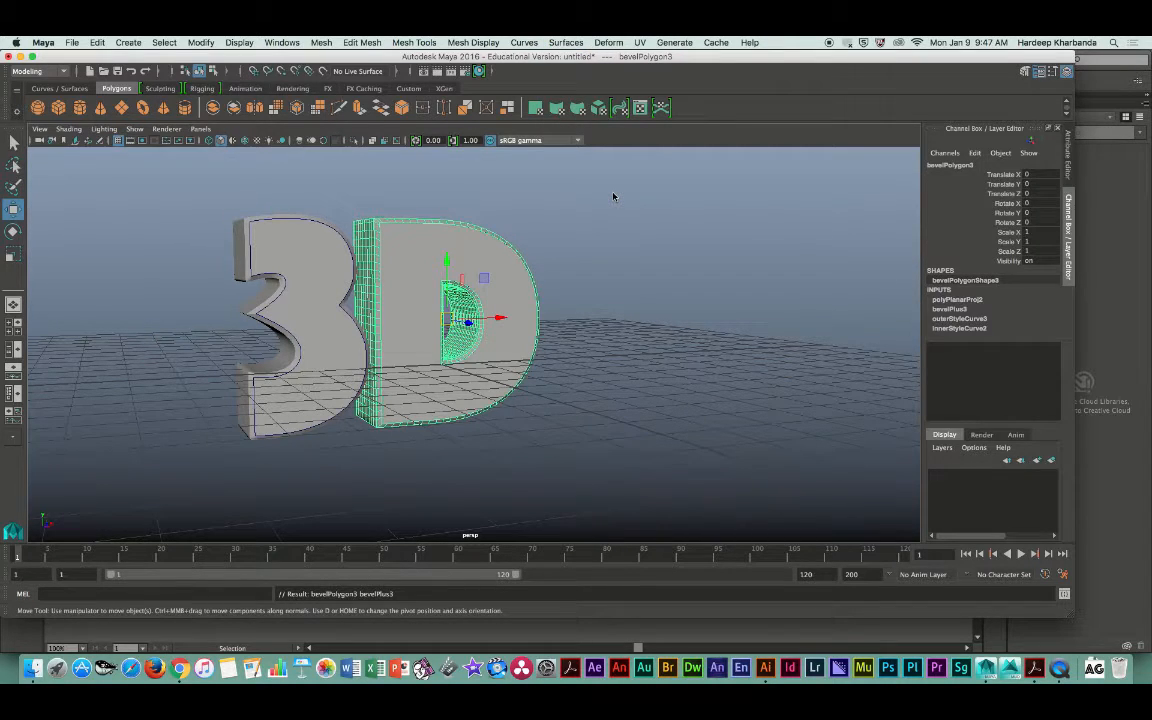
{"action": "left_click", "coordinate": [575, 272]}
{"action": "left_click_drag", "start_coordinate": [602, 273], "coordinate": [552, 275], "text": "alt"}
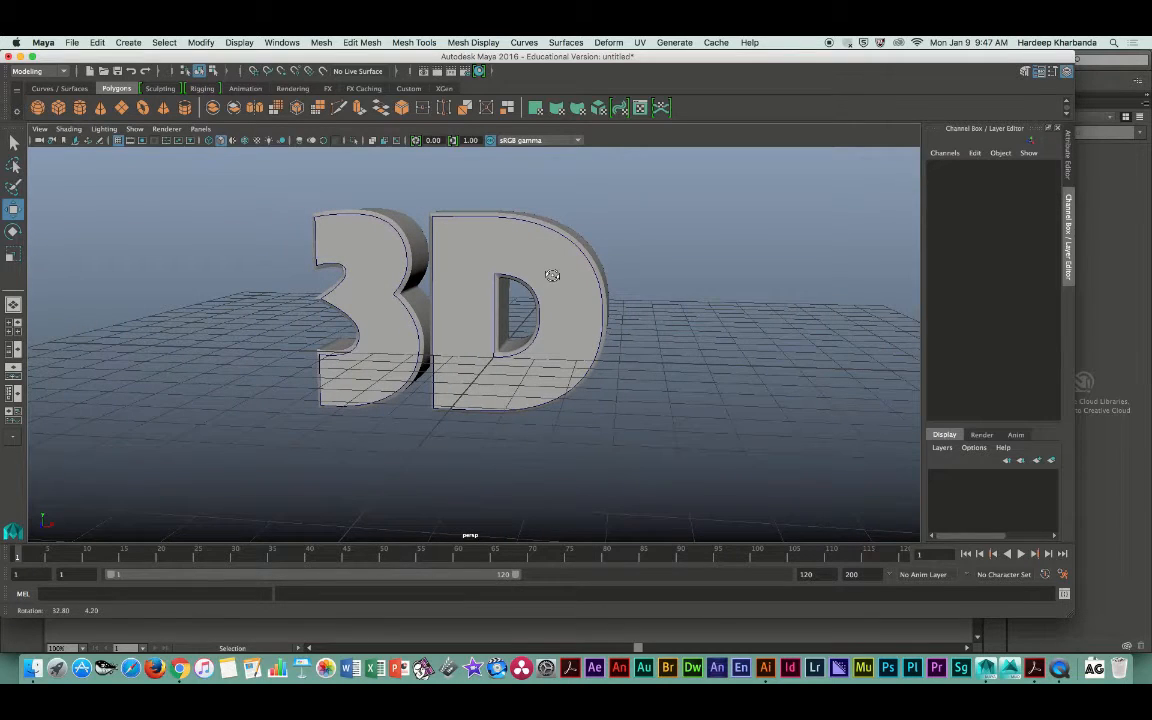